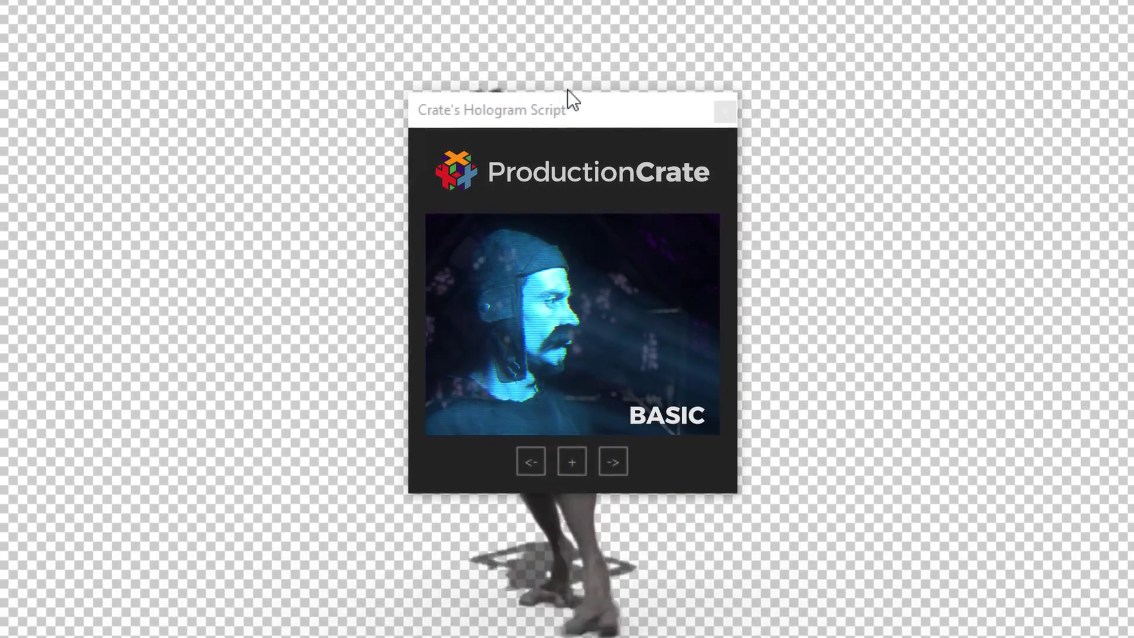
- Apply the Basic preset from Crate's Hologram Script to the alien footage
{"action": "left_click_drag", "start_coordinate": [567, 96], "coordinate": [152, 107]}
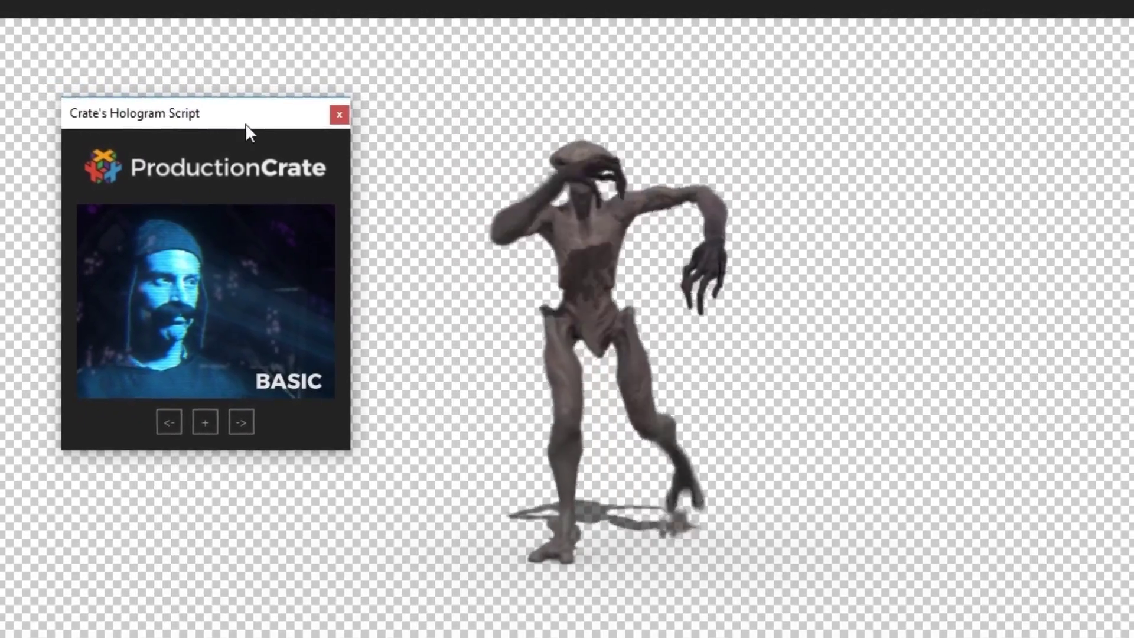
{"action": "left_click_drag", "start_coordinate": [234, 113], "coordinate": [213, 167]}
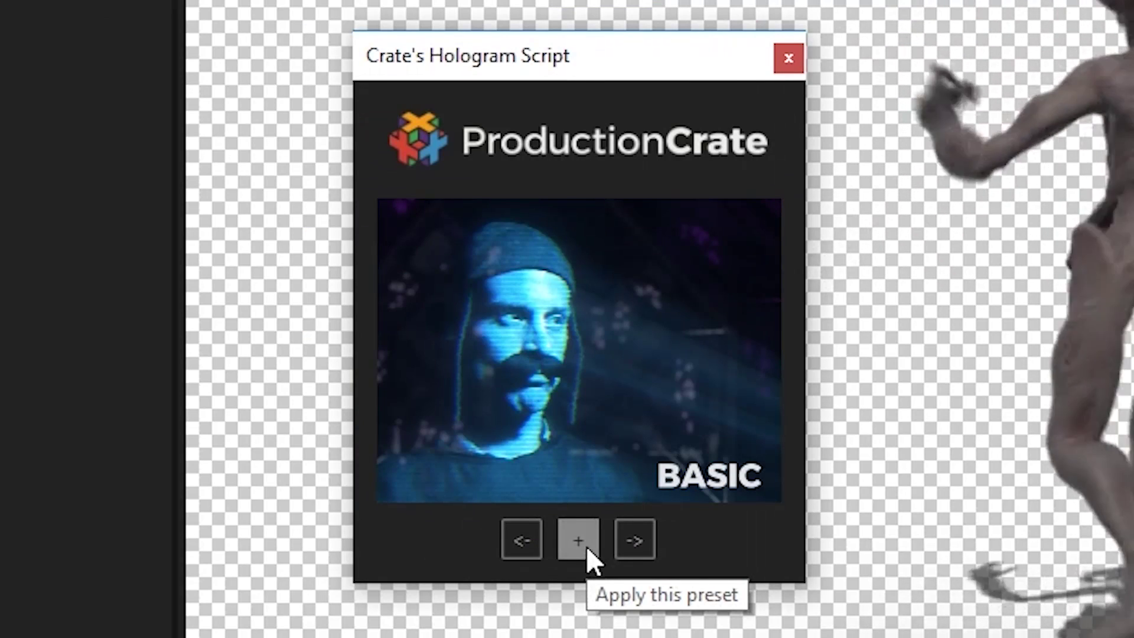
{"action": "left_click", "coordinate": [295, 419]}
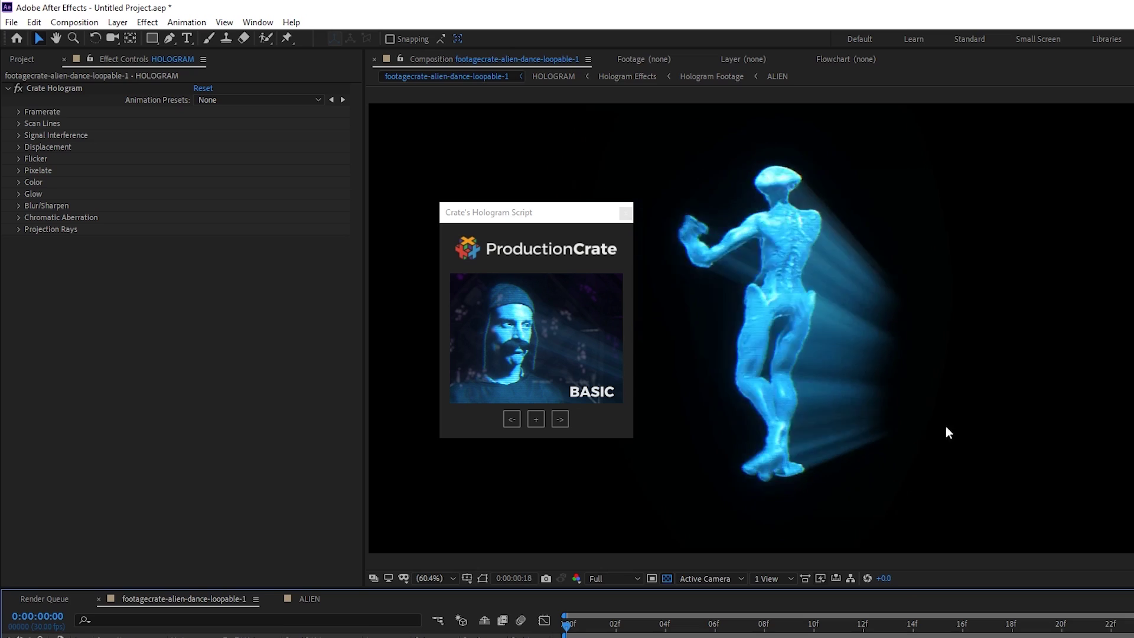
- Enable Change Framerate in the Crate Hologram effect and set the framerate to 6
{"action": "scroll", "coordinate": [791, 315], "scroll_direction": "up", "scroll_amount": 2}
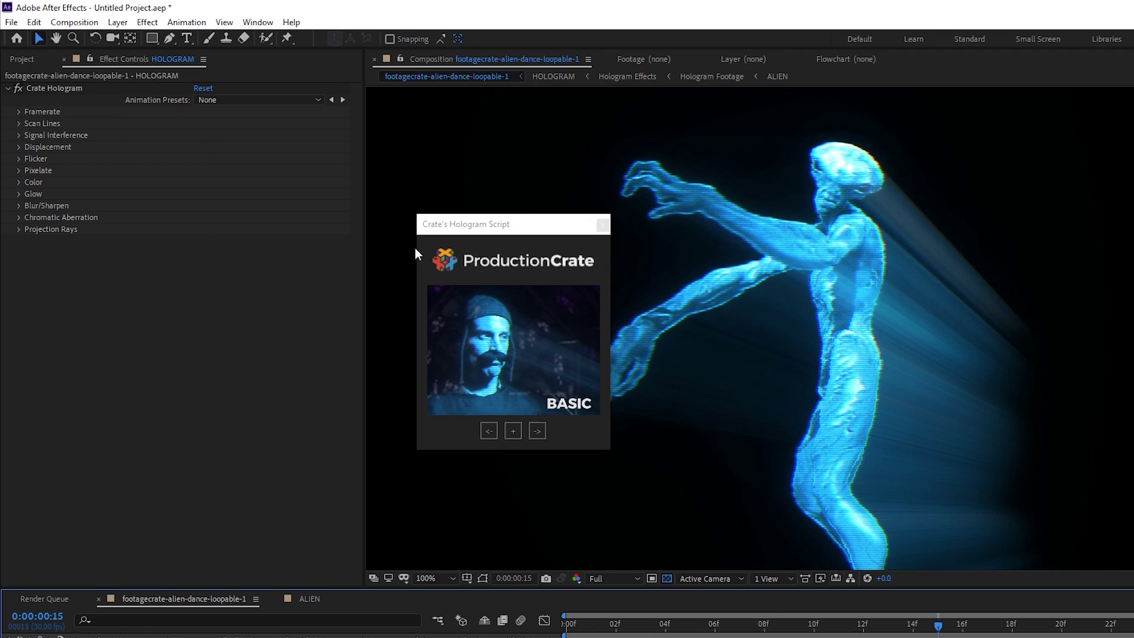
{"action": "left_click", "coordinate": [19, 111]}
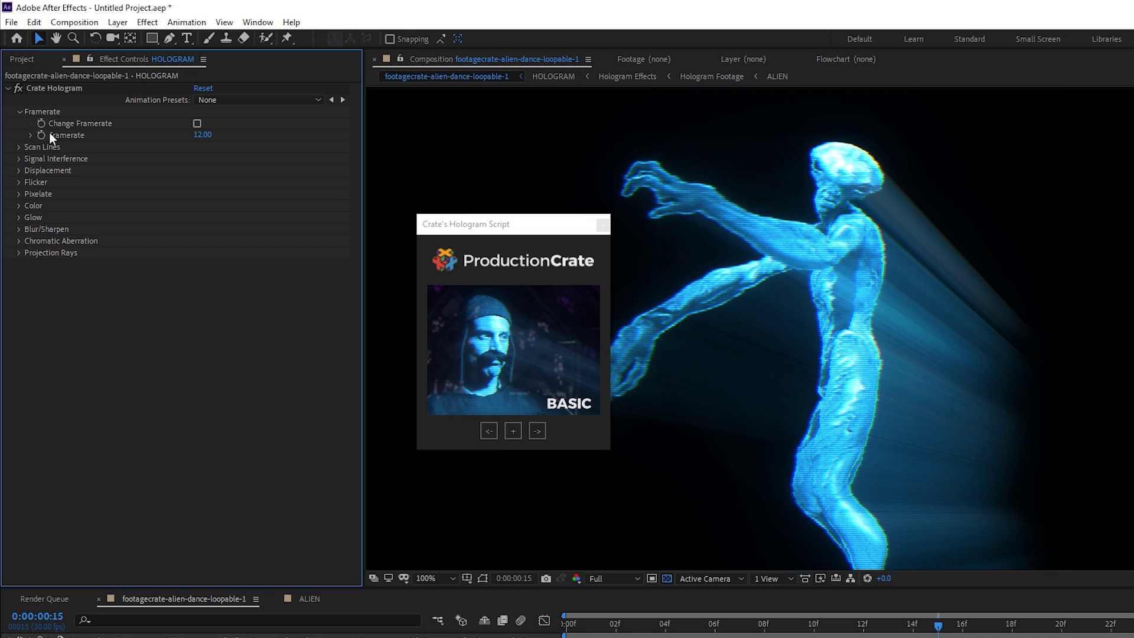
{"action": "left_click", "coordinate": [196, 124]}
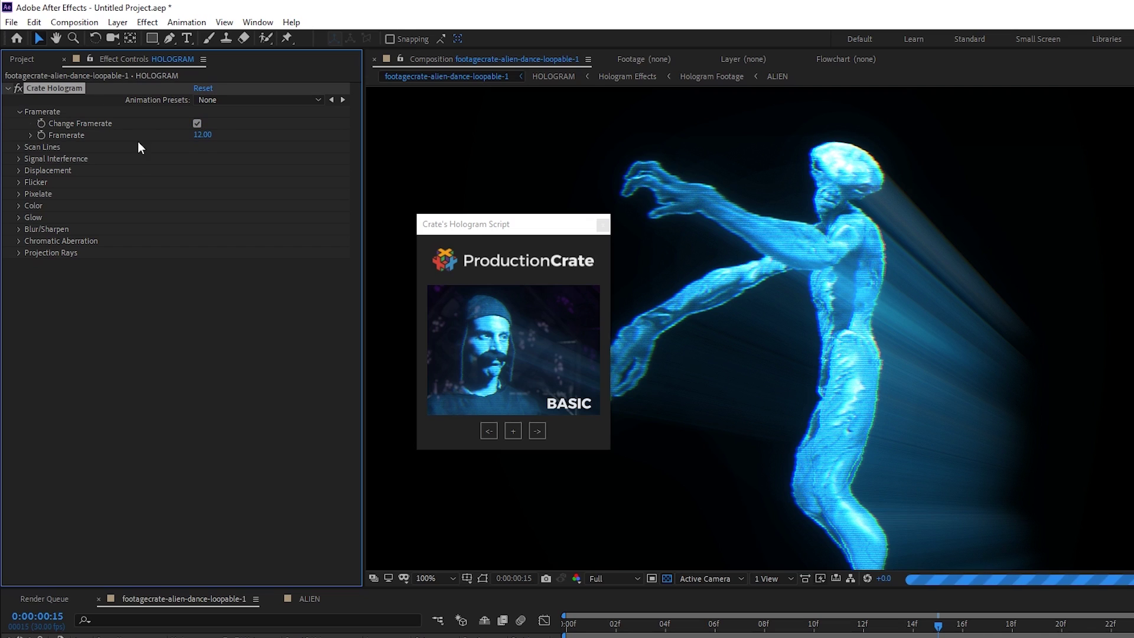
{"action": "left_click", "coordinate": [199, 136]}
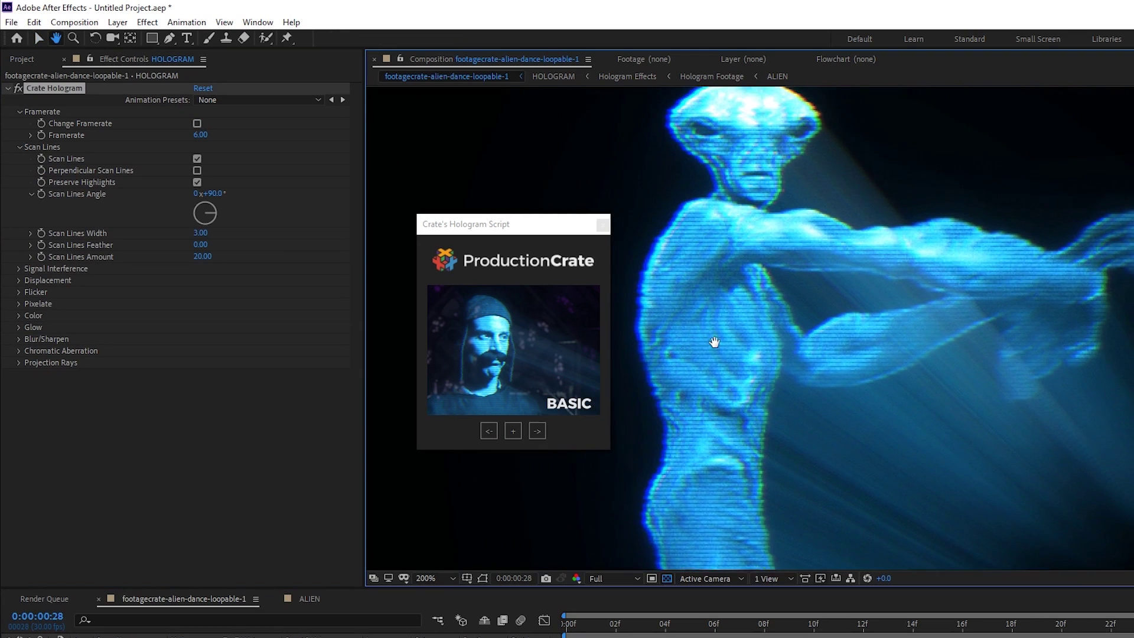
- Try diagonal settings for the hologram's Scan Lines Angle, such as 147°
{"action": "left_click_drag", "start_coordinate": [714, 342], "coordinate": [738, 371]}
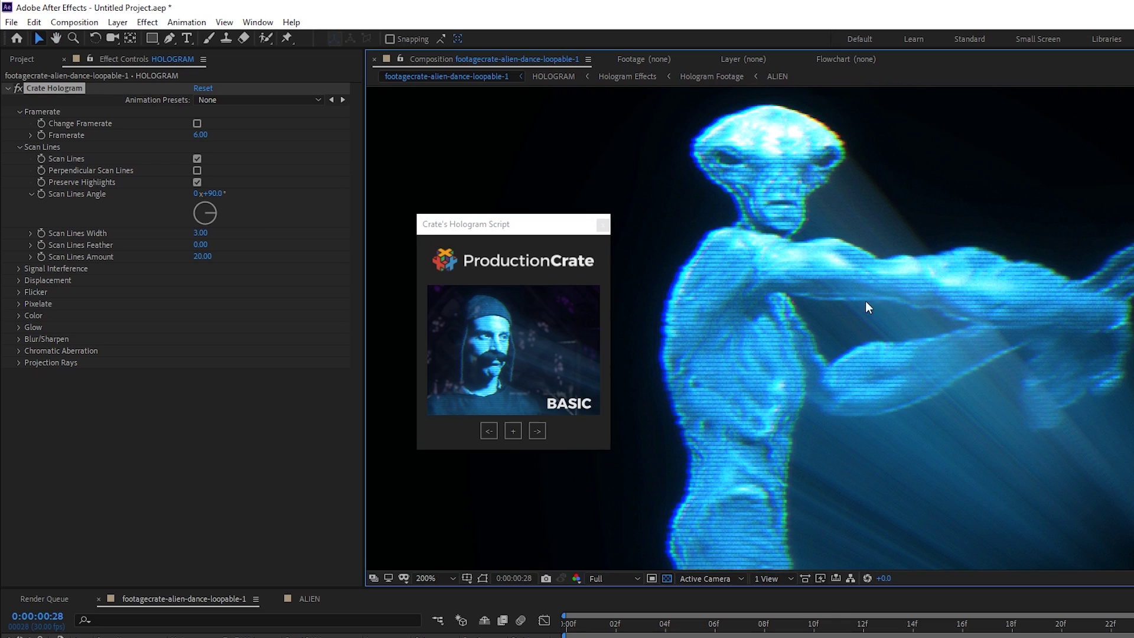
{"action": "left_click_drag", "start_coordinate": [212, 218], "coordinate": [209, 218]}
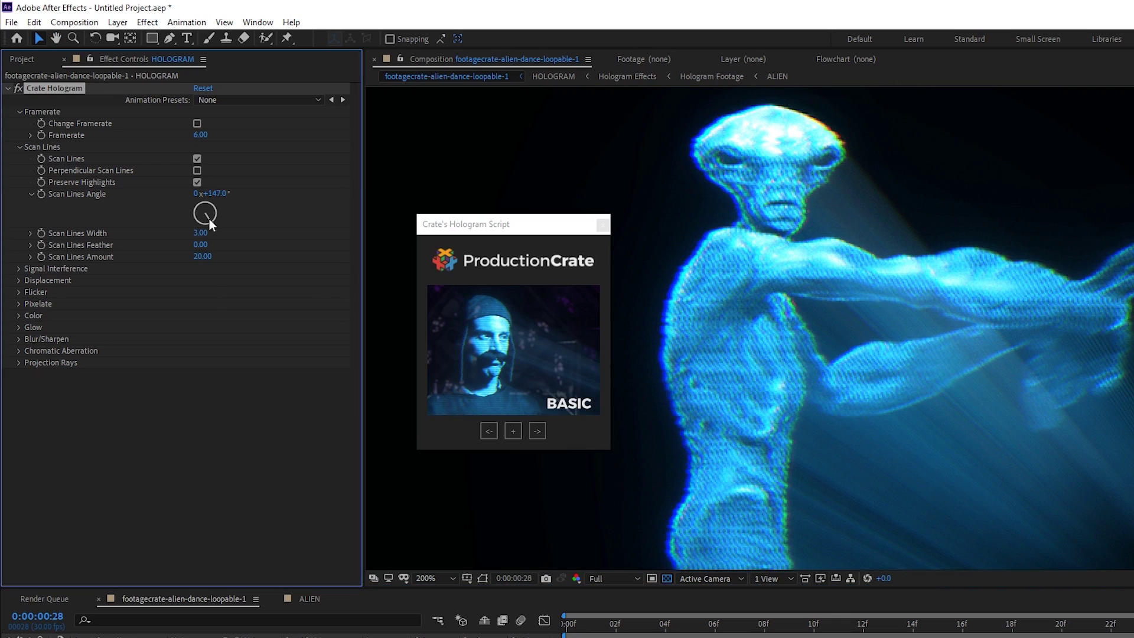
{"action": "left_click_drag", "start_coordinate": [209, 219], "coordinate": [210, 217]}
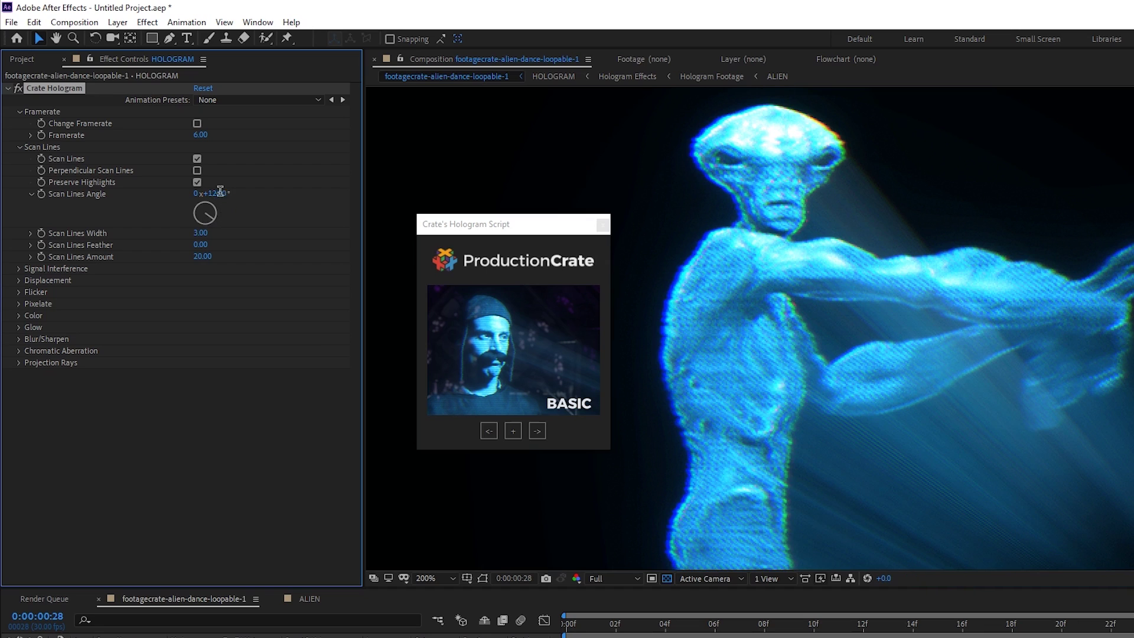
- Set Scan Lines Width to 5.30 and Scan Lines Amount to 32.69, with Perpendicular Scan Lines enabled
{"action": "left_click", "coordinate": [30, 232]}
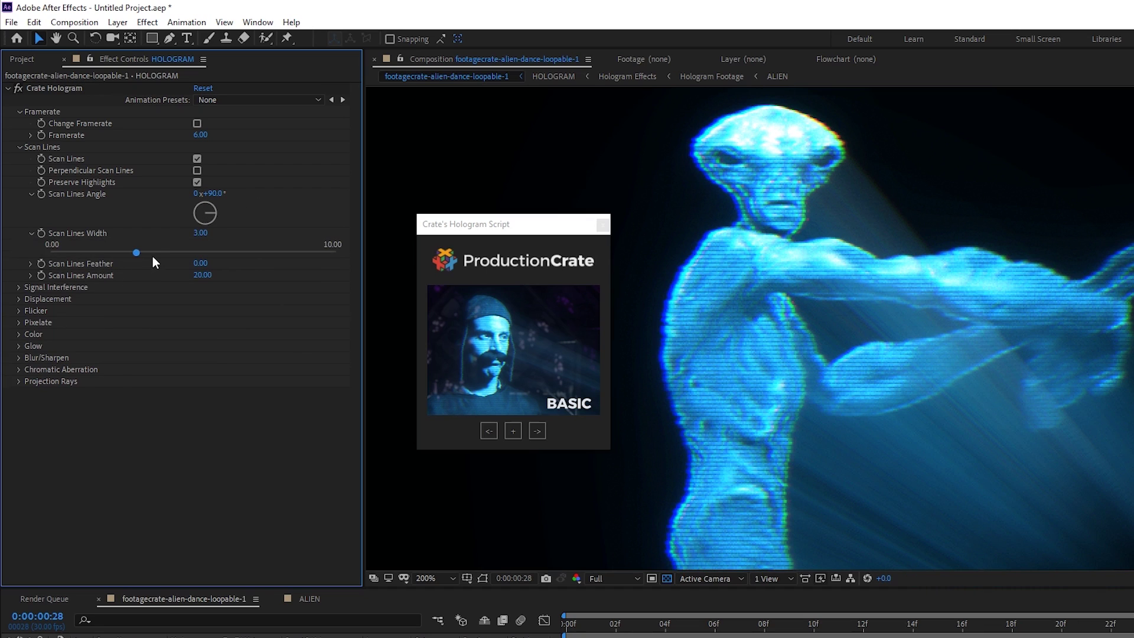
{"action": "left_click", "coordinate": [162, 252]}
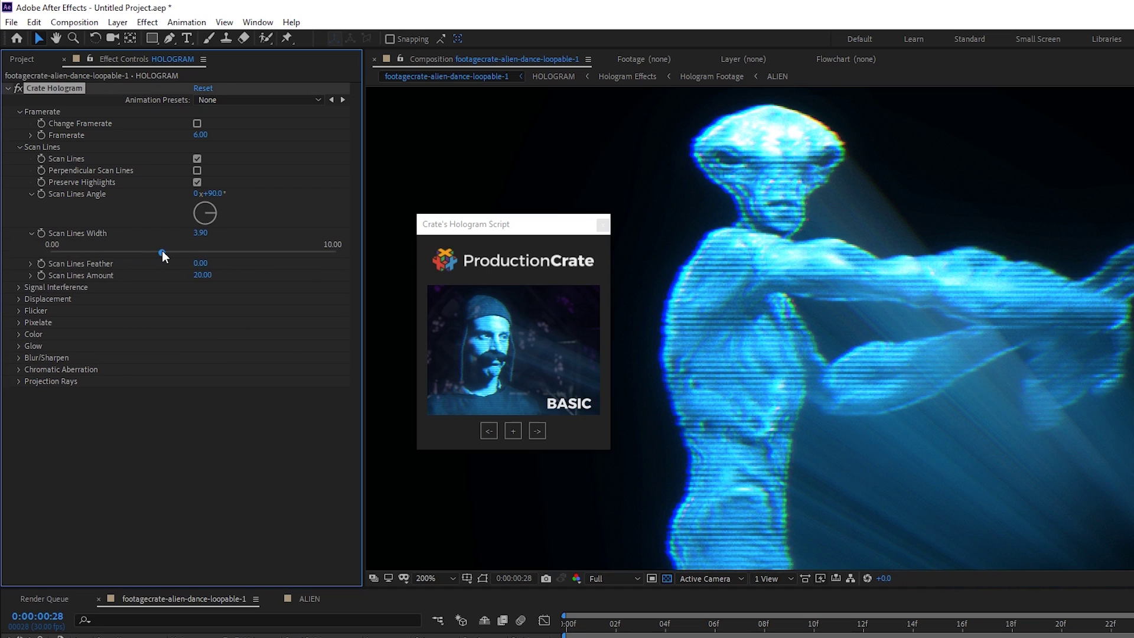
{"action": "left_click", "coordinate": [31, 276]}
{"action": "left_click", "coordinate": [144, 295]}
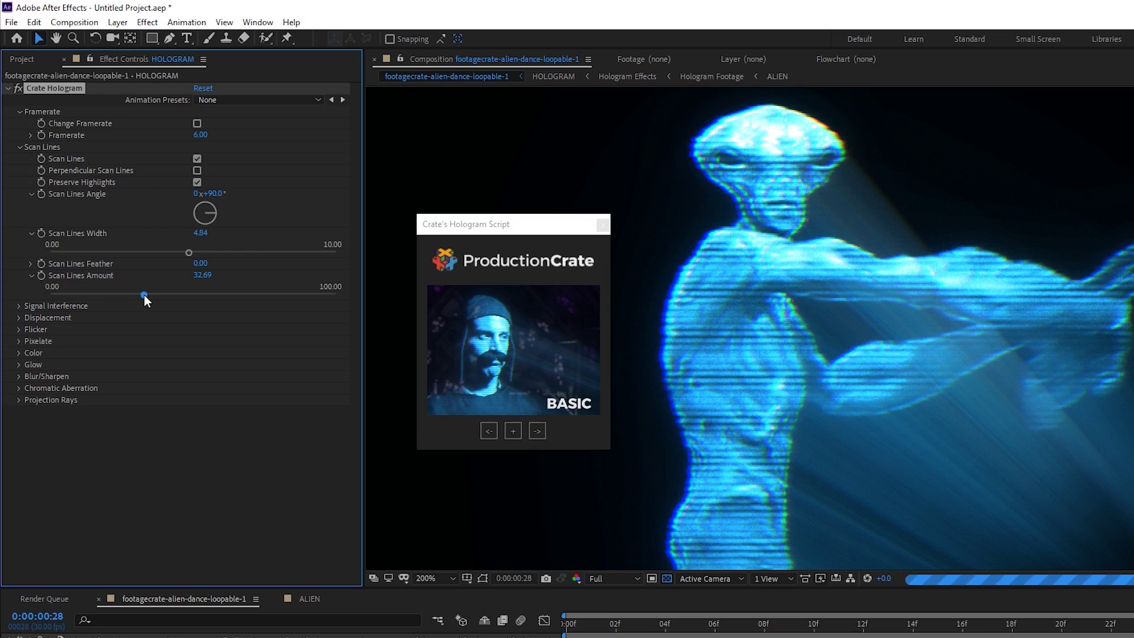
{"action": "left_click", "coordinate": [202, 252]}
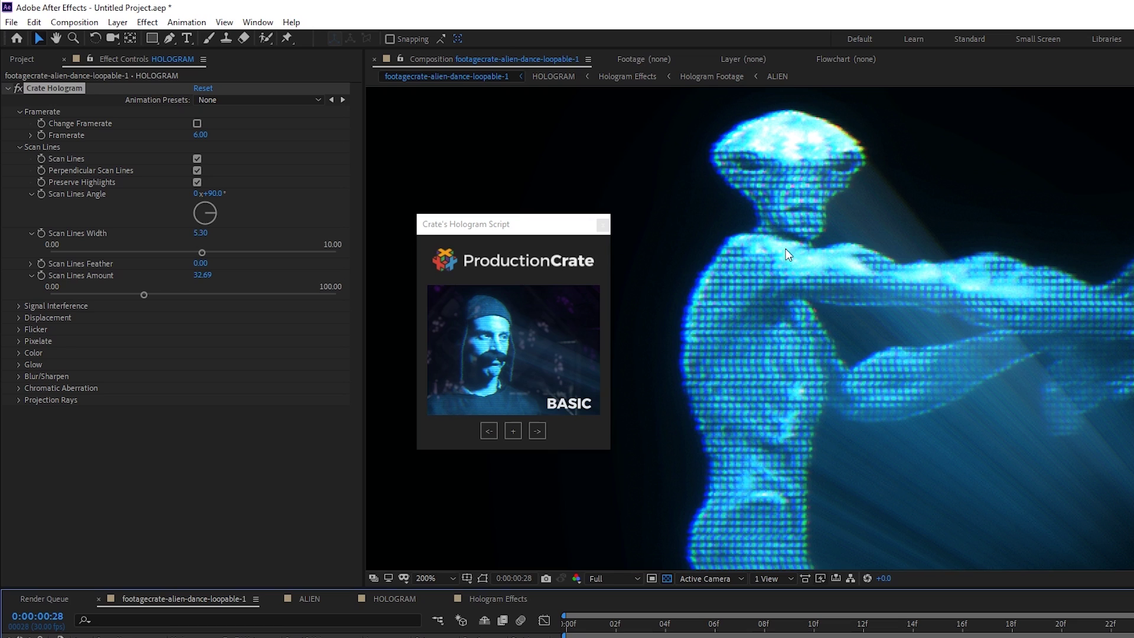
- Raise the Signal Interference settings to an Interference Amount of 86 and an Interference Speed of 43
{"action": "scroll", "coordinate": [787, 291], "scroll_direction": "down", "scroll_amount": 1}
{"action": "scroll", "coordinate": [787, 366], "scroll_direction": "up", "scroll_amount": 1}
{"action": "left_click_drag", "start_coordinate": [789, 346], "coordinate": [762, 342]}
{"action": "key", "text": "v"}
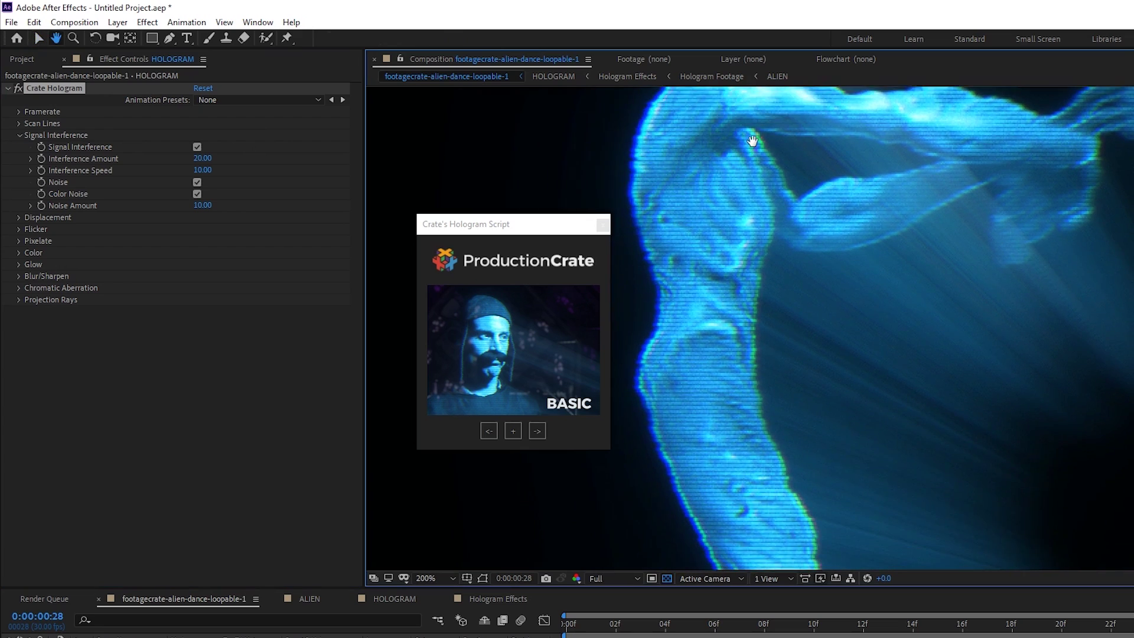
{"action": "scroll", "coordinate": [781, 316], "scroll_direction": "down", "scroll_amount": 1}
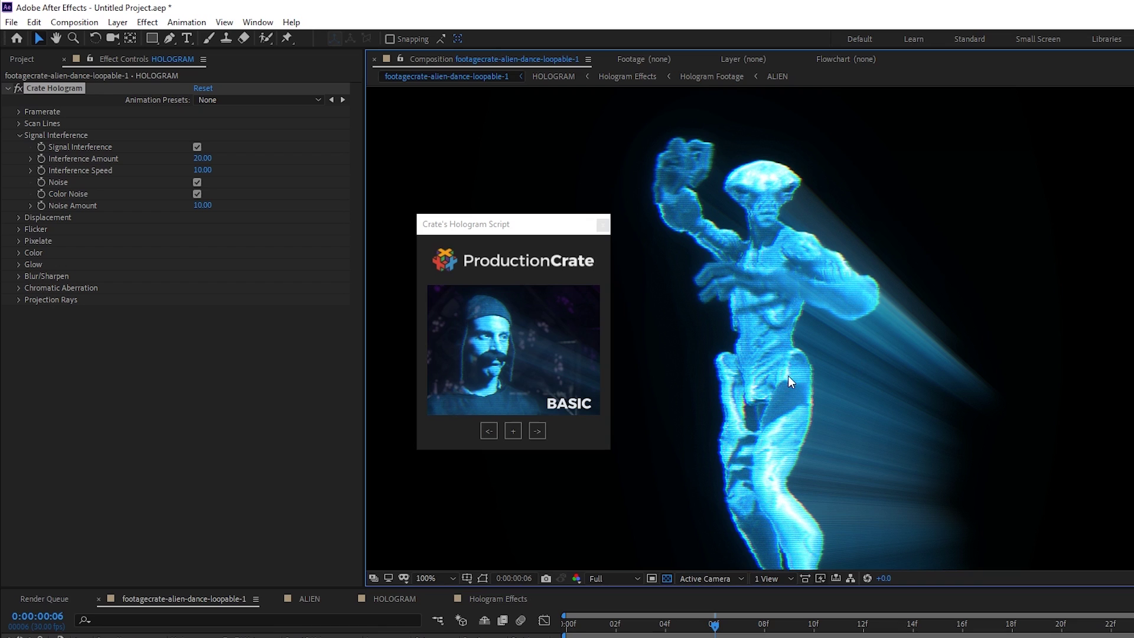
{"action": "left_click_drag", "start_coordinate": [205, 160], "coordinate": [560, 318]}
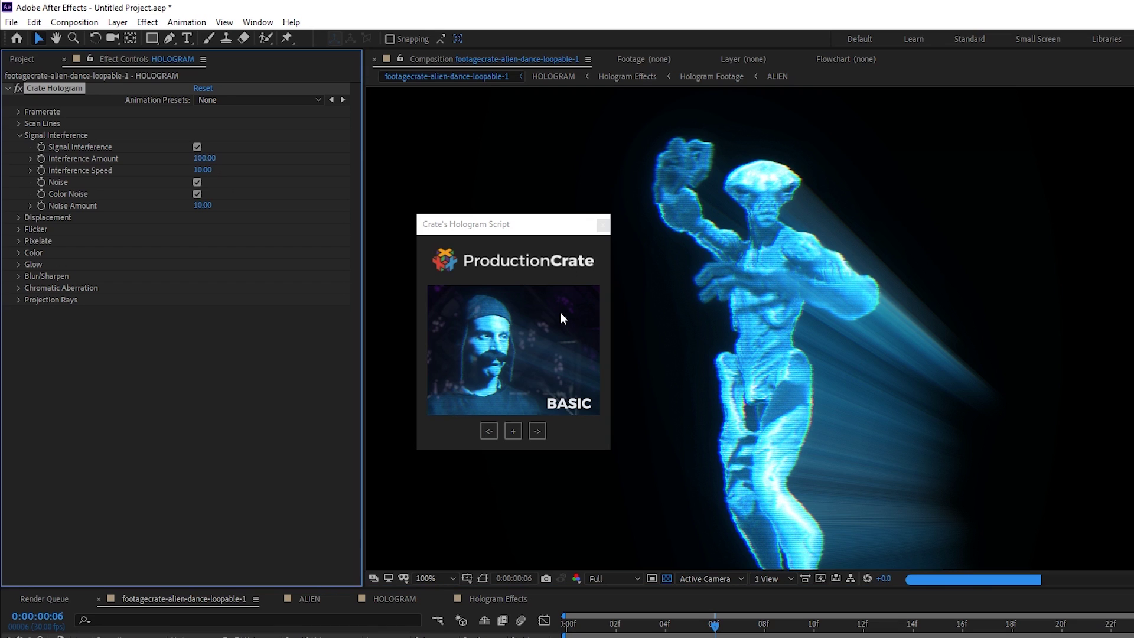
{"action": "scroll", "coordinate": [756, 225], "scroll_direction": "up", "scroll_amount": 1}
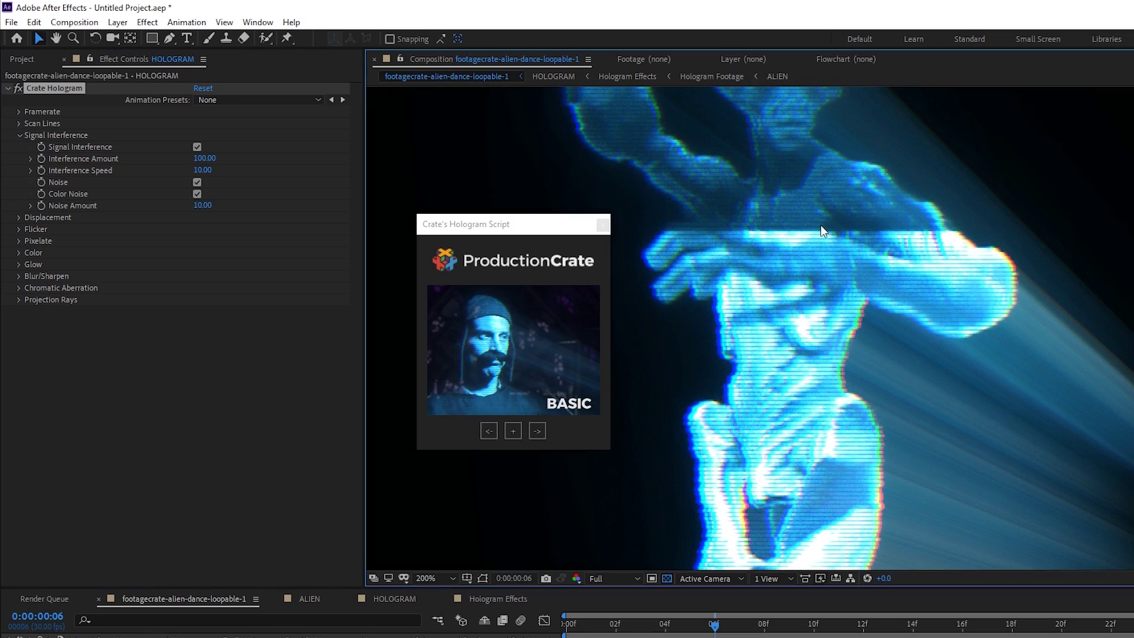
{"action": "left_click_drag", "start_coordinate": [197, 159], "coordinate": [178, 156]}
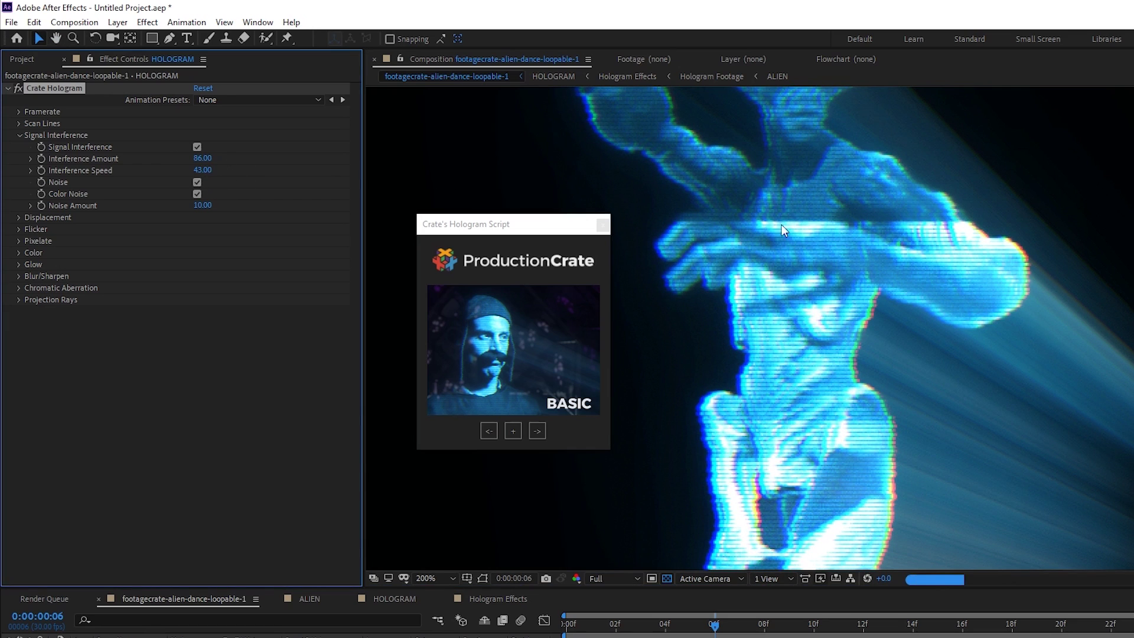
- Raise the hologram's Noise Amount to 100 with Noise and Color Noise enabled
{"action": "key", "text": "comma"}
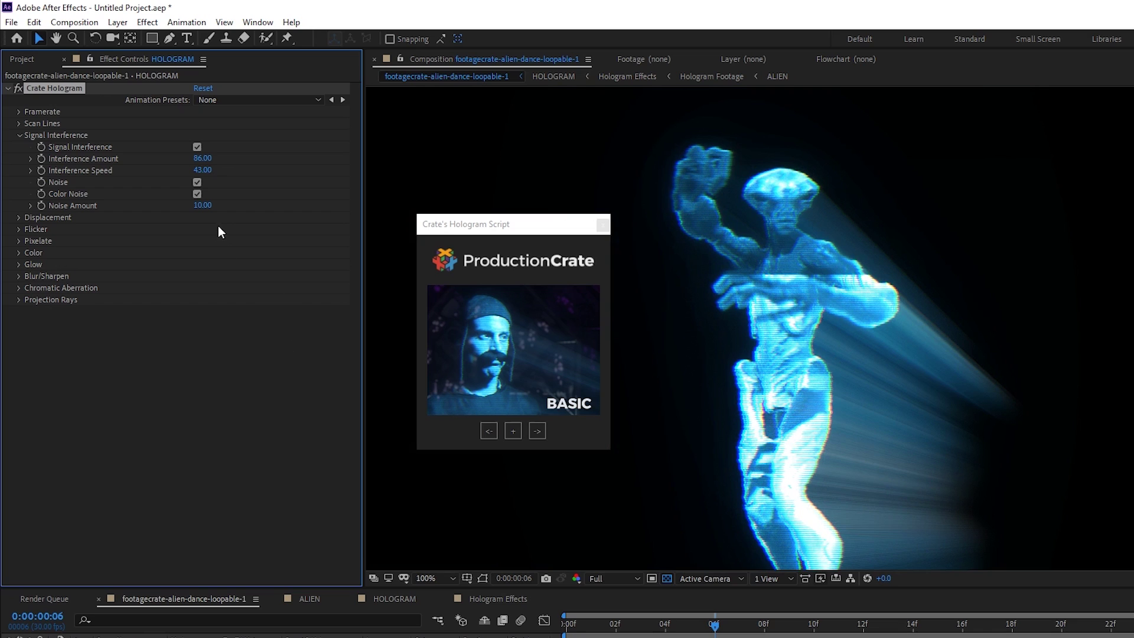
{"action": "key", "text": "period"}
{"action": "left_click", "coordinate": [196, 182]}
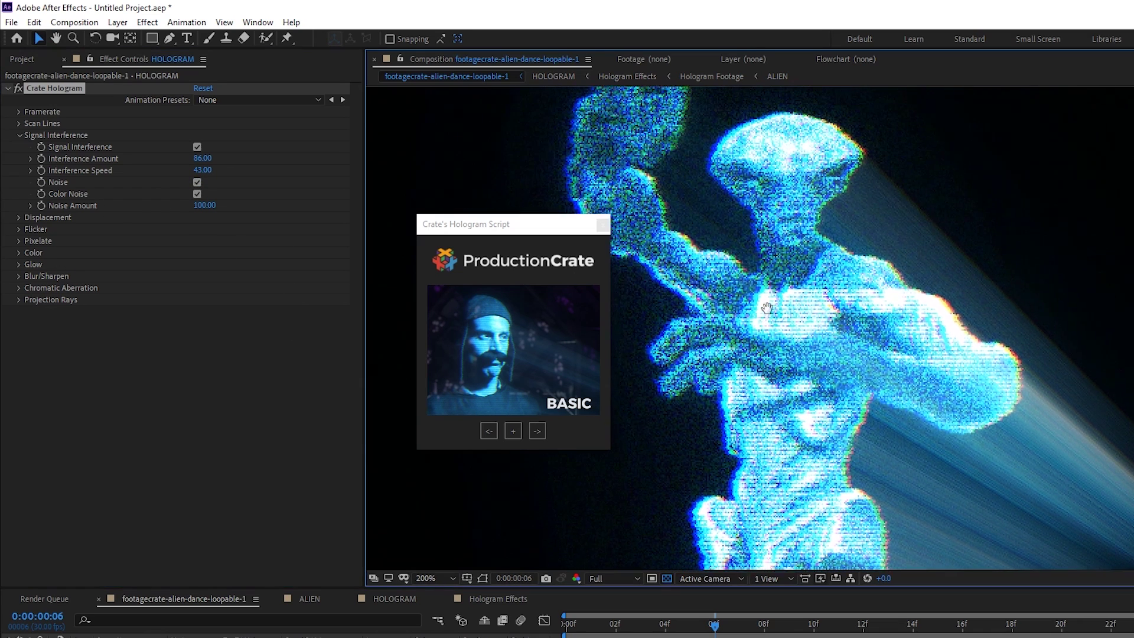
{"action": "key", "text": "comma"}
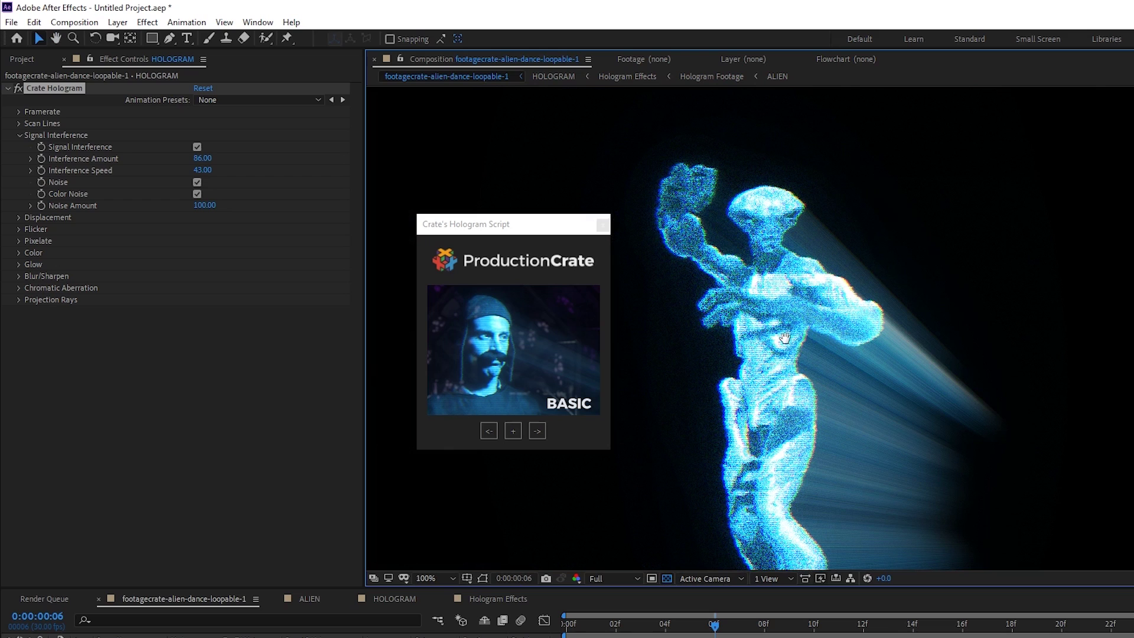
- Reset the Crate Hologram effect to its default values and collapse the Signal Interference settings
{"action": "left_click", "coordinate": [202, 88]}
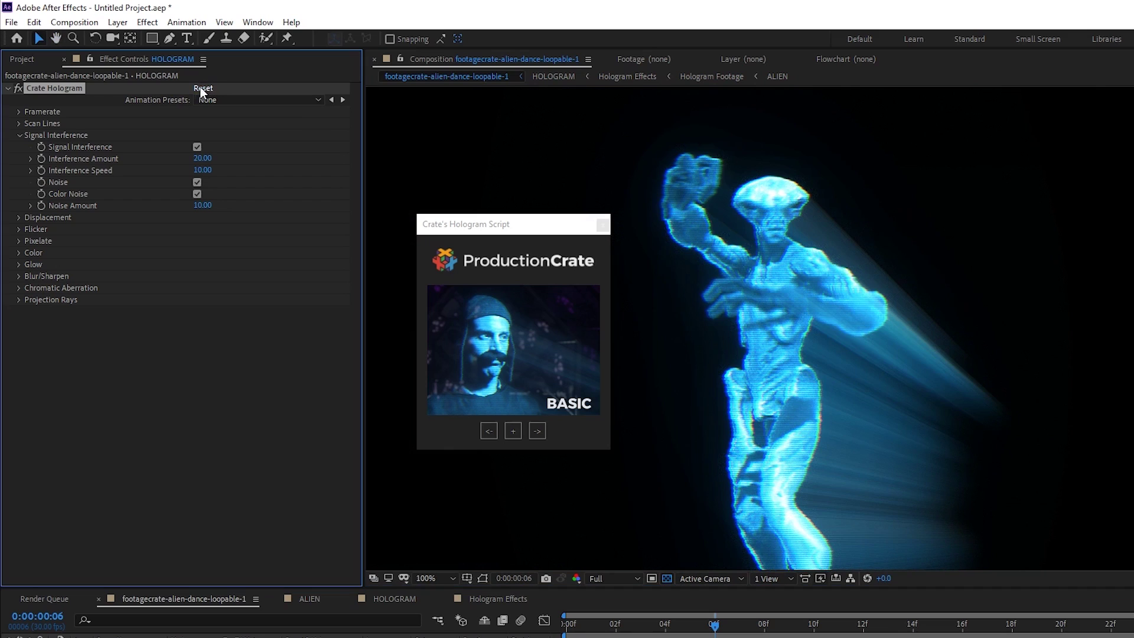
{"action": "left_click", "coordinate": [22, 135]}
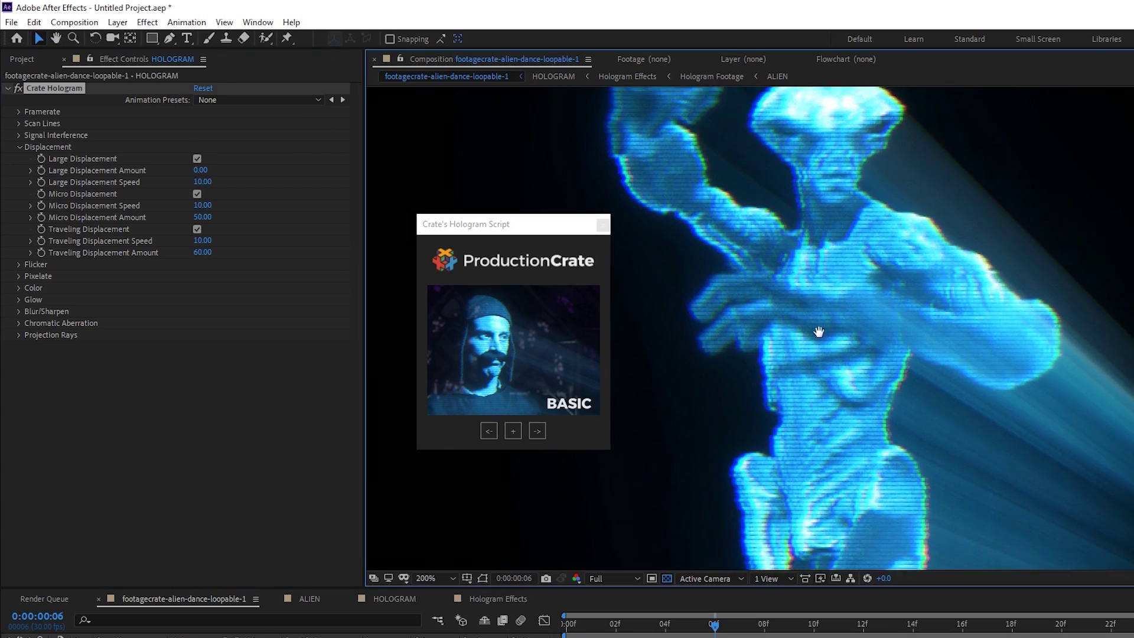
- Test a Large Displacement Amount of 71.2 on the hologram and bring it back down to 2
{"action": "left_click_drag", "start_coordinate": [819, 332], "coordinate": [819, 359]}
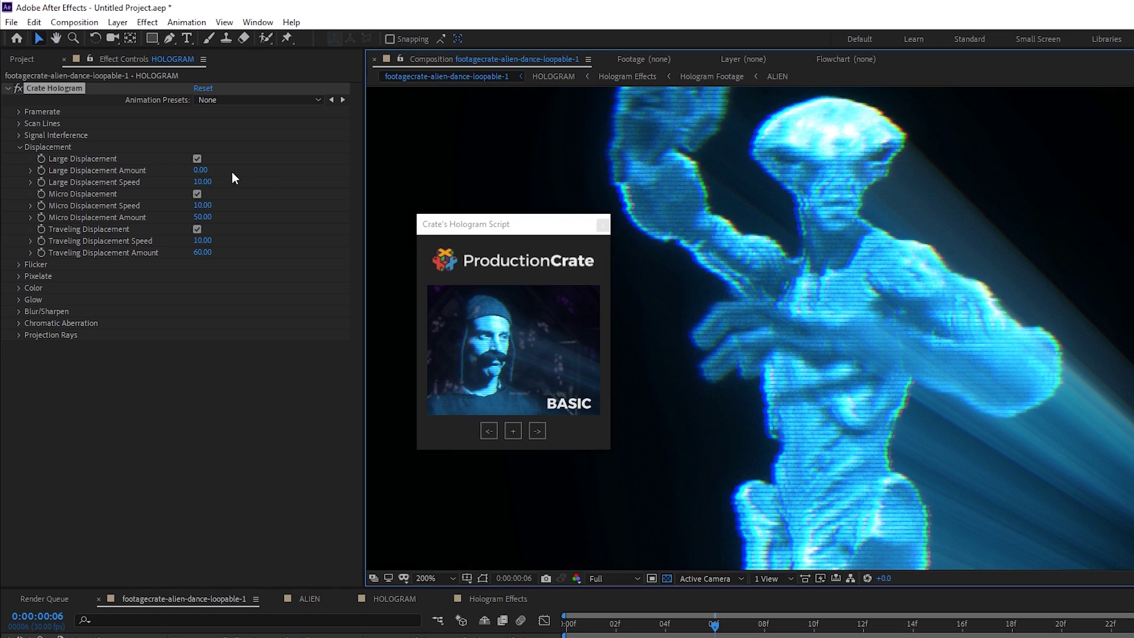
{"action": "left_click_drag", "start_coordinate": [214, 170], "coordinate": [346, 156]}
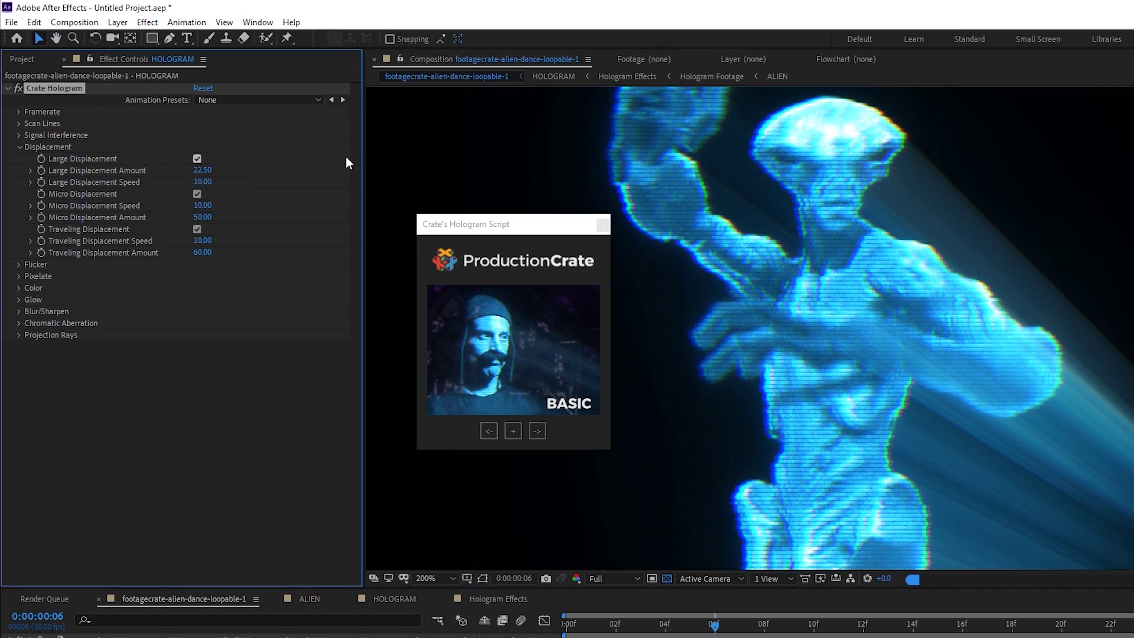
{"action": "scroll", "coordinate": [802, 230], "scroll_direction": "down", "scroll_amount": 4}
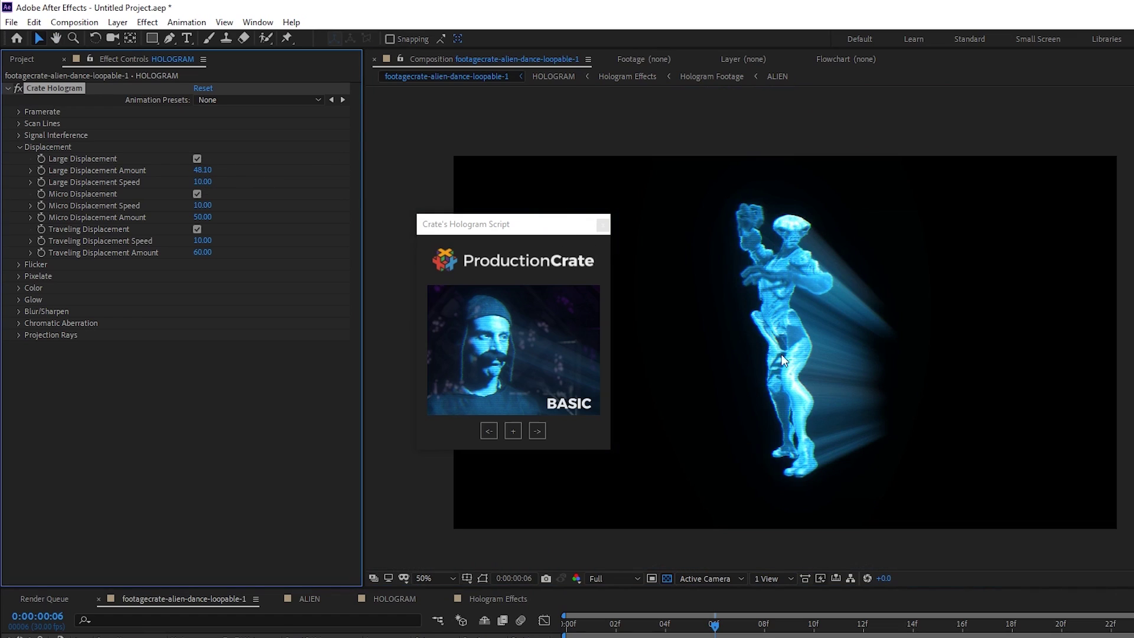
{"action": "left_click_drag", "start_coordinate": [364, 168], "coordinate": [372, 167]}
{"action": "scroll", "coordinate": [898, 338], "scroll_direction": "up", "scroll_amount": 2}
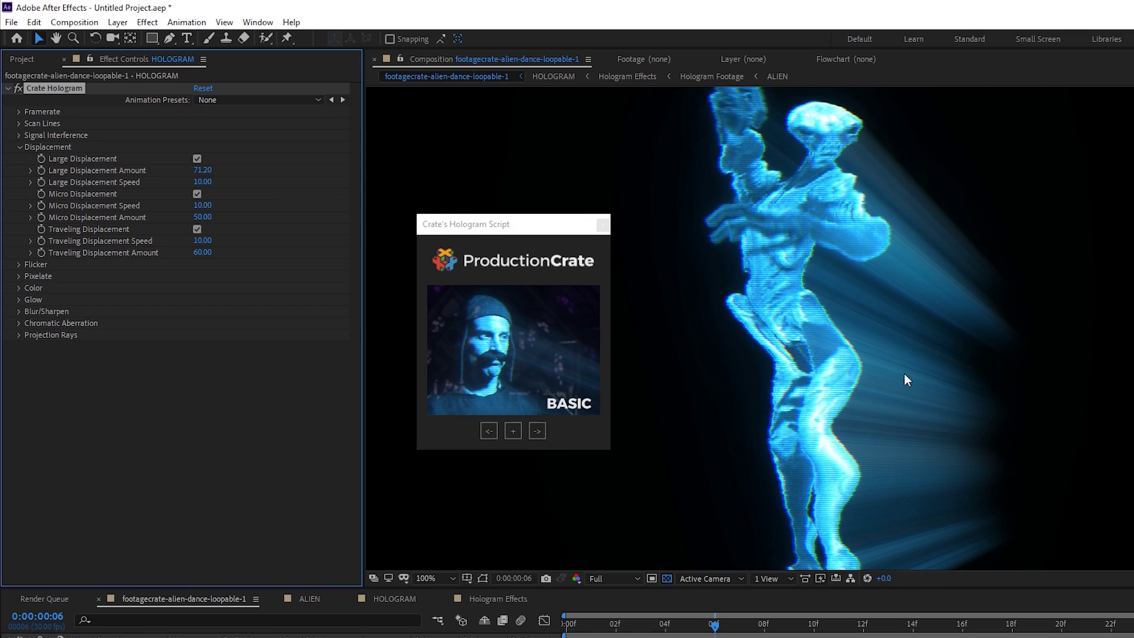
{"action": "left_click", "coordinate": [202, 169]}
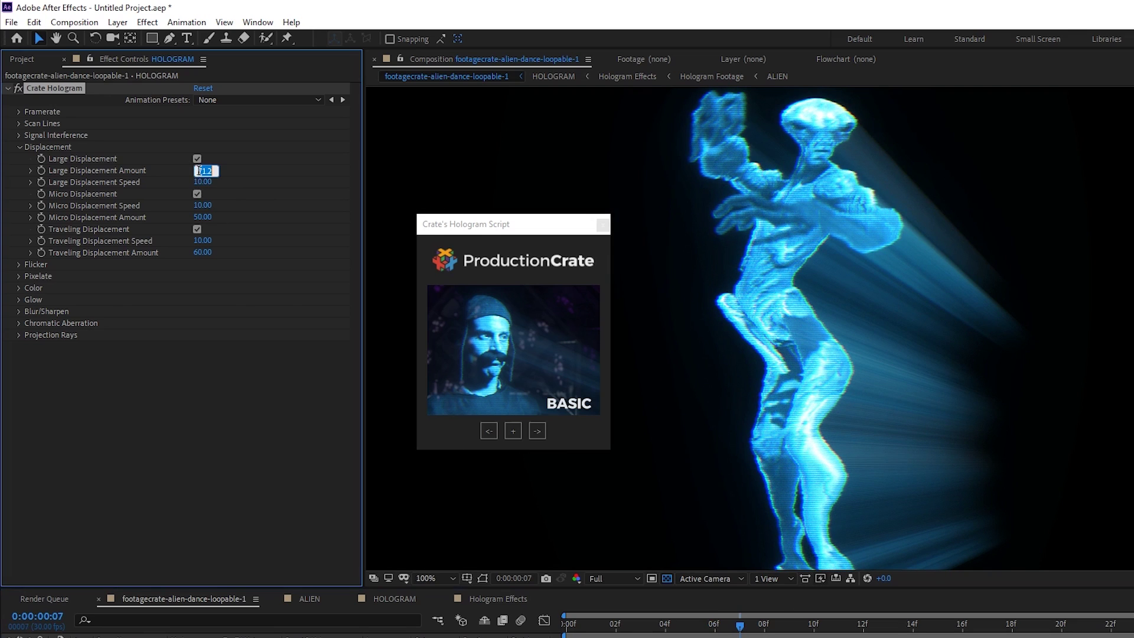
{"action": "type", "text": "2"}
- Turn Micro Displacement off and back on to compare its effect on the alien's edges
{"action": "left_click", "coordinate": [197, 194]}
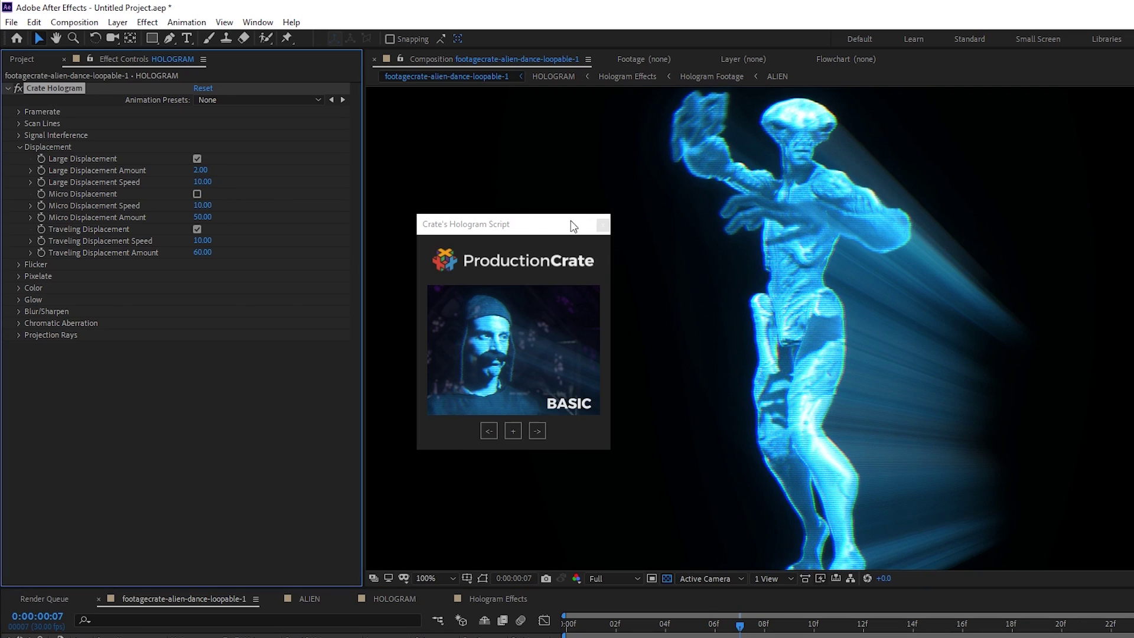
{"action": "scroll", "coordinate": [661, 235], "scroll_direction": "up", "scroll_amount": 2}
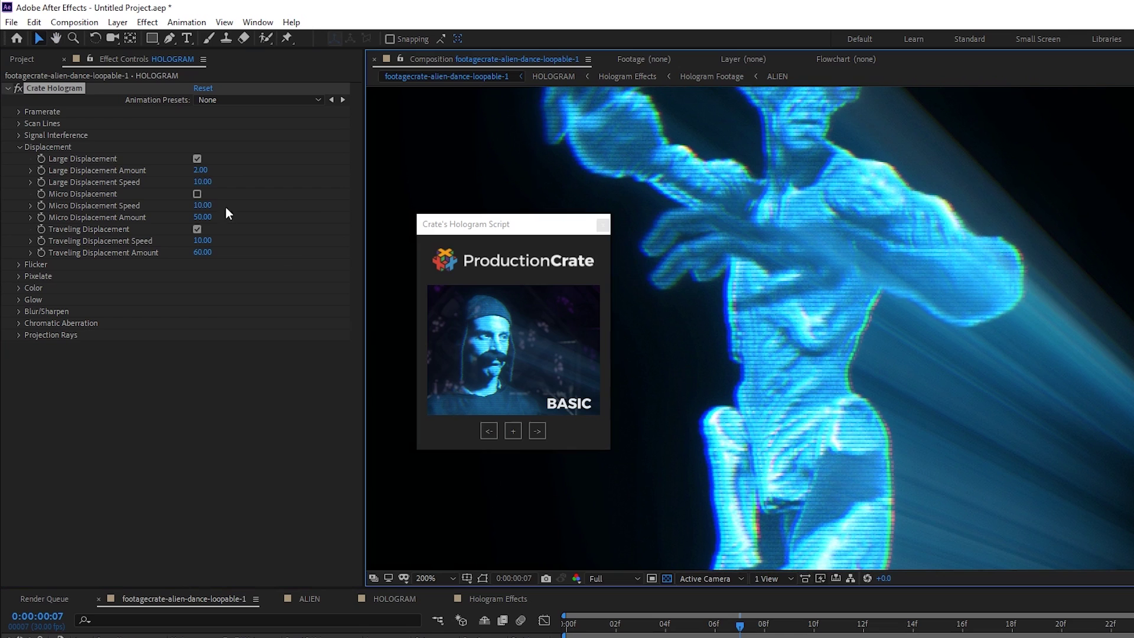
{"action": "left_click_drag", "start_coordinate": [730, 219], "coordinate": [697, 277]}
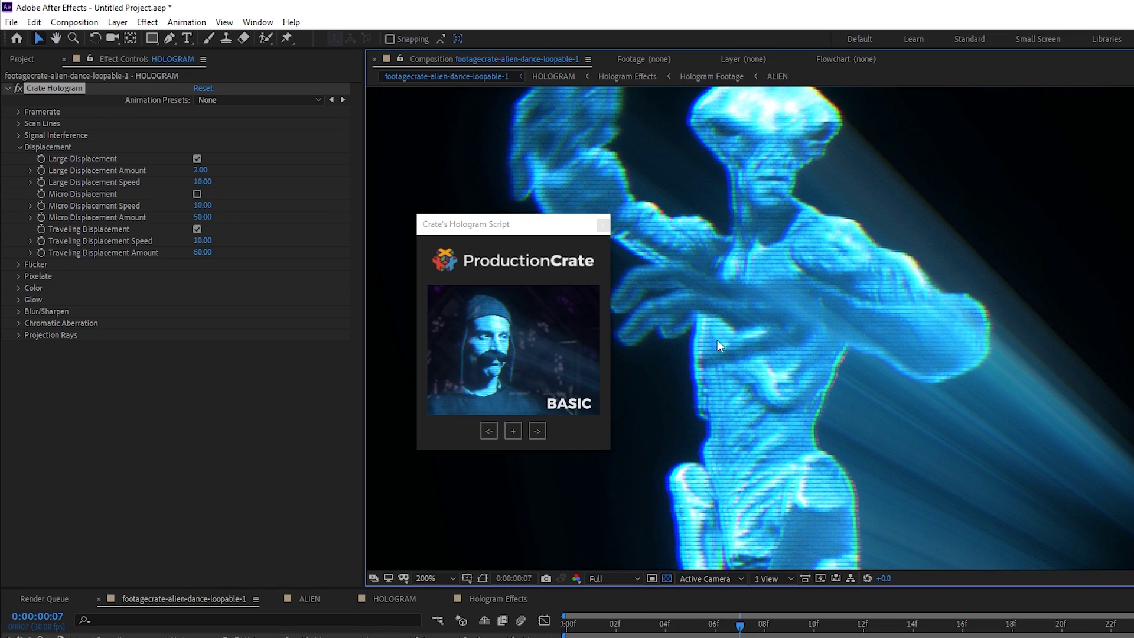
{"action": "left_click", "coordinate": [197, 194]}
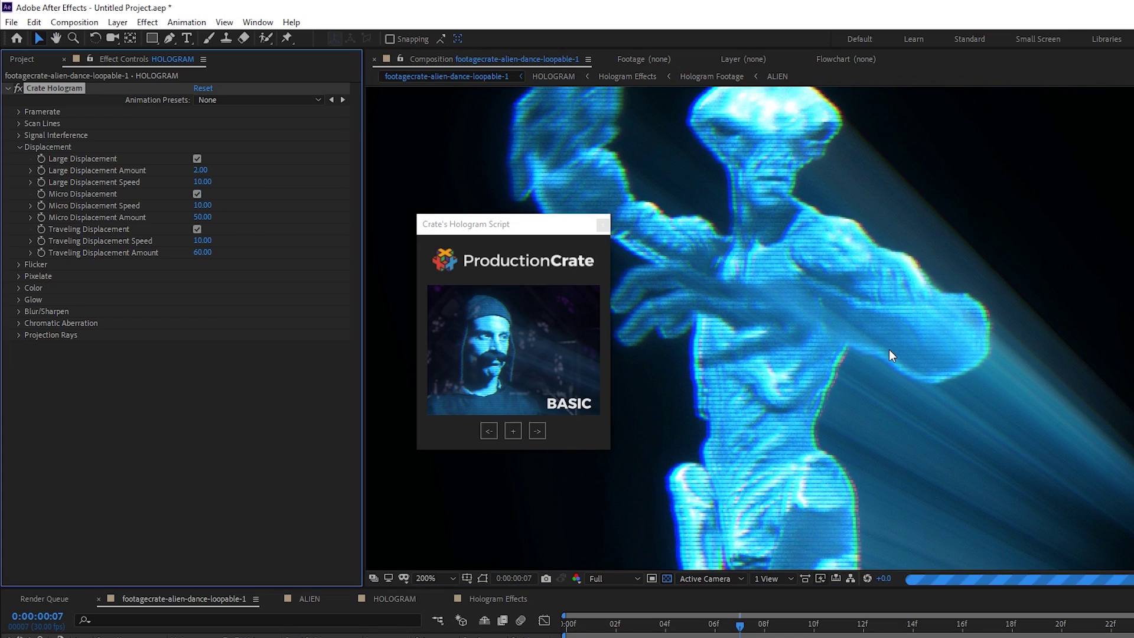
- Increase the hologram's Traveling Displacement Amount to 383
{"action": "key", "text": "h"}
{"action": "left_click_drag", "start_coordinate": [884, 374], "coordinate": [794, 313]}
{"action": "scroll", "coordinate": [789, 324], "scroll_direction": "up", "scroll_amount": 2}
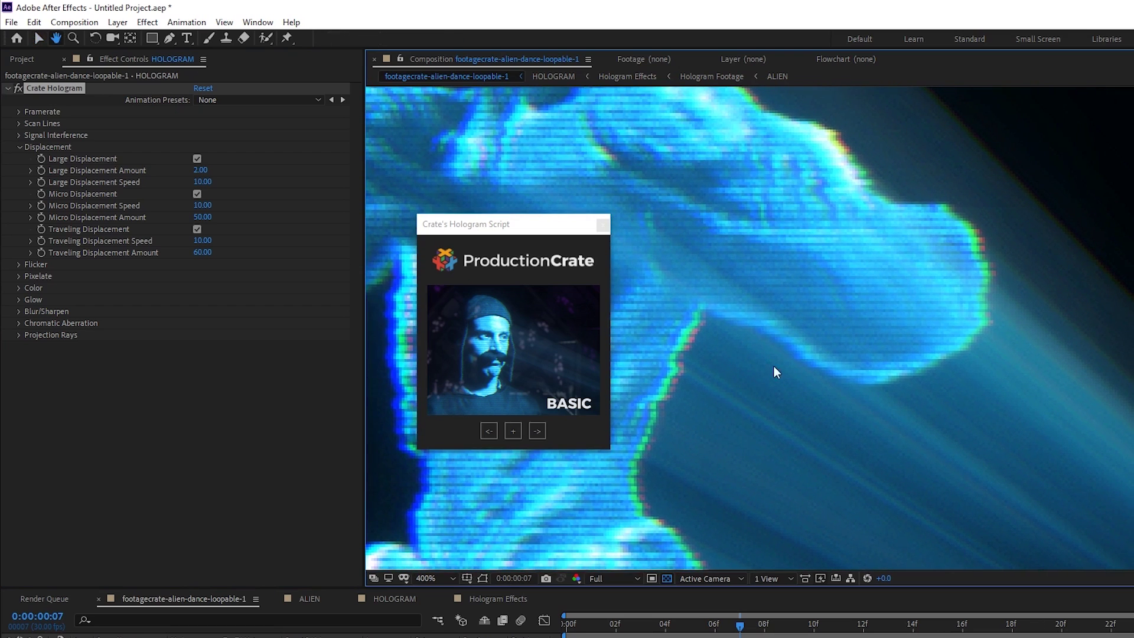
{"action": "key", "text": "v"}
{"action": "left_click_drag", "start_coordinate": [969, 270], "coordinate": [816, 299]}
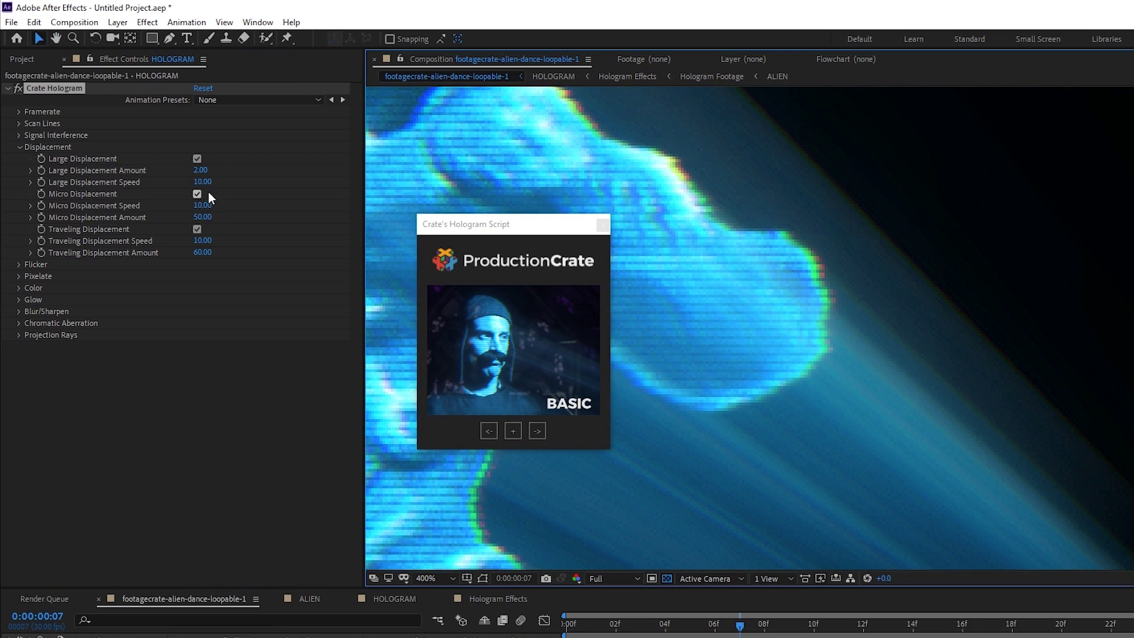
{"action": "left_click_drag", "start_coordinate": [219, 230], "coordinate": [313, 209]}
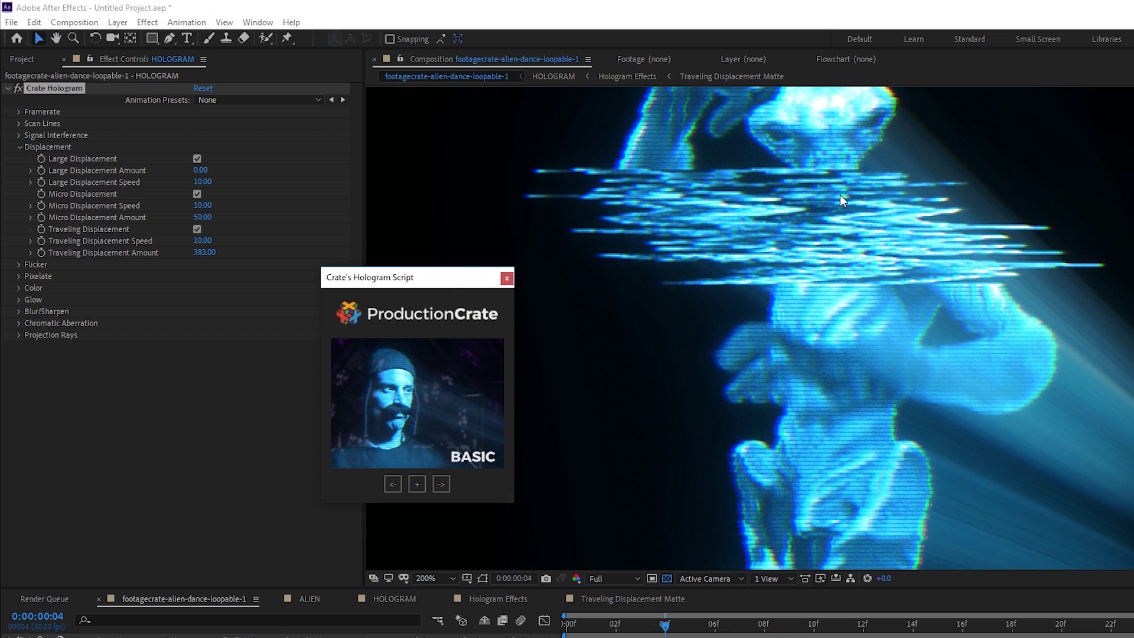
- Inspect the traveling displacement bands on the alien at earlier frames and lower the Traveling Displacement Amount
{"action": "left_click_drag", "start_coordinate": [835, 197], "coordinate": [843, 236]}
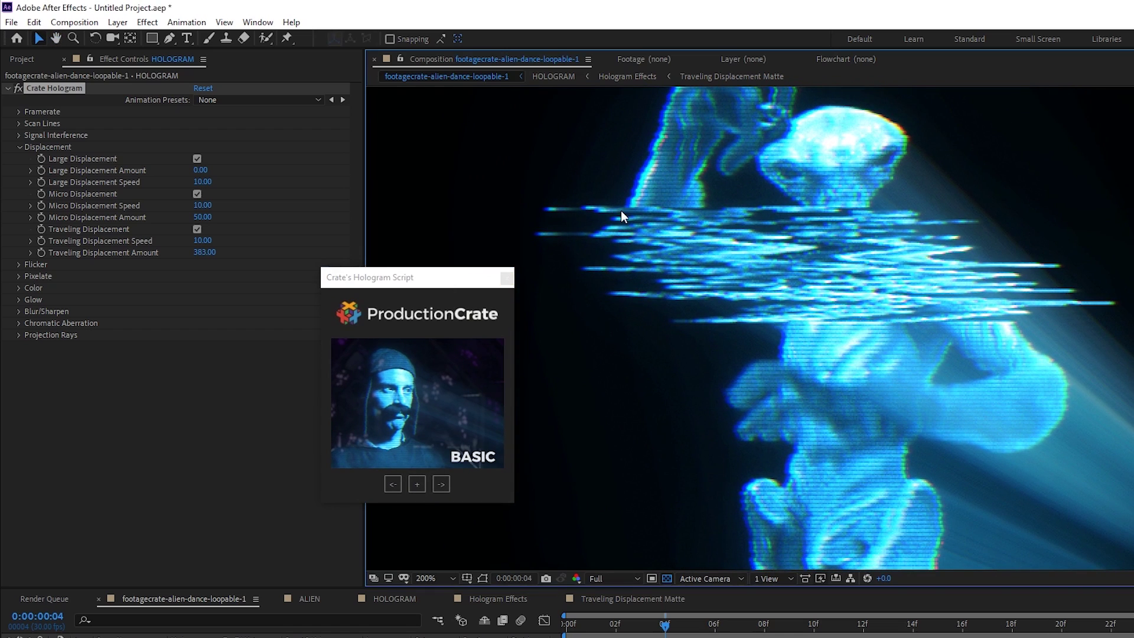
{"action": "left_click_drag", "start_coordinate": [764, 353], "coordinate": [756, 297]}
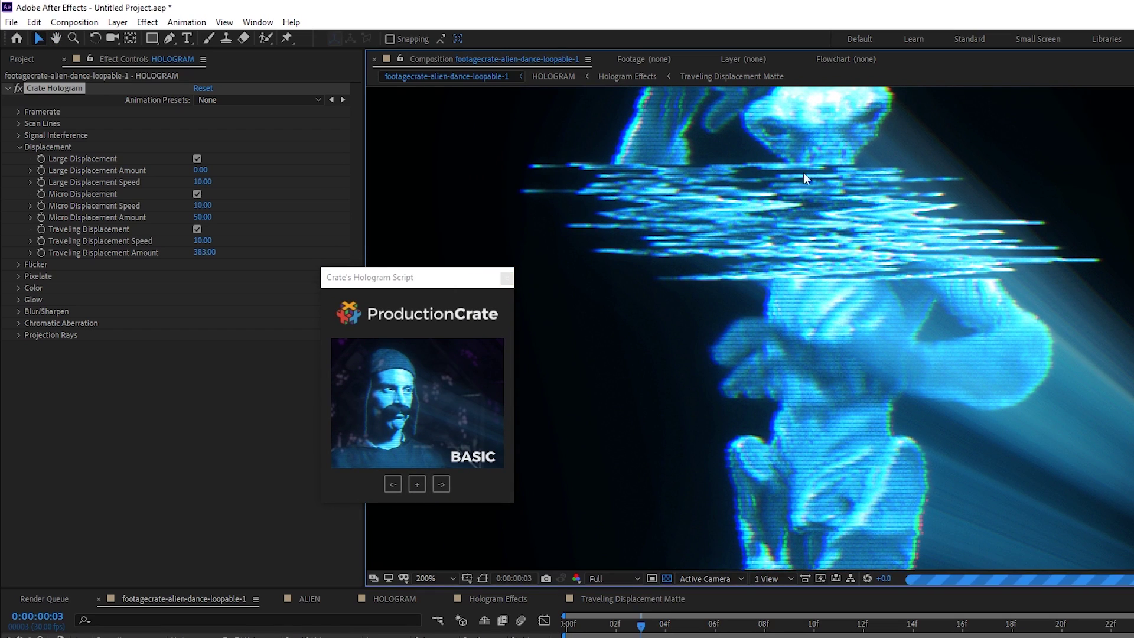
{"action": "key", "text": "comma"}
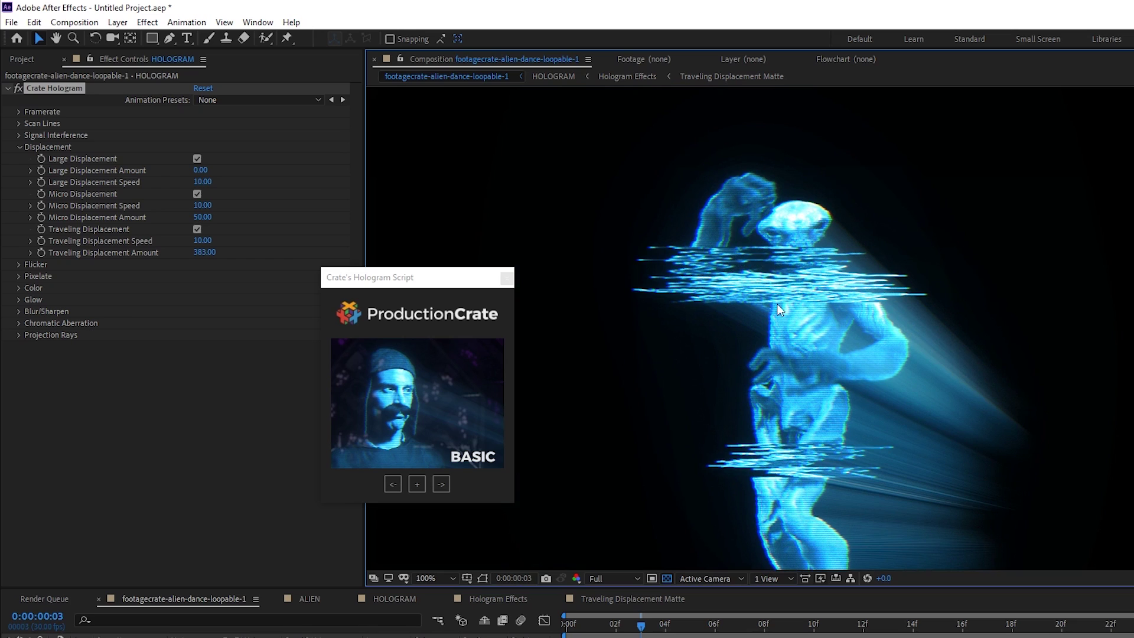
{"action": "left_click_drag", "start_coordinate": [804, 372], "coordinate": [788, 323]}
{"action": "key", "text": "Page_Up"}
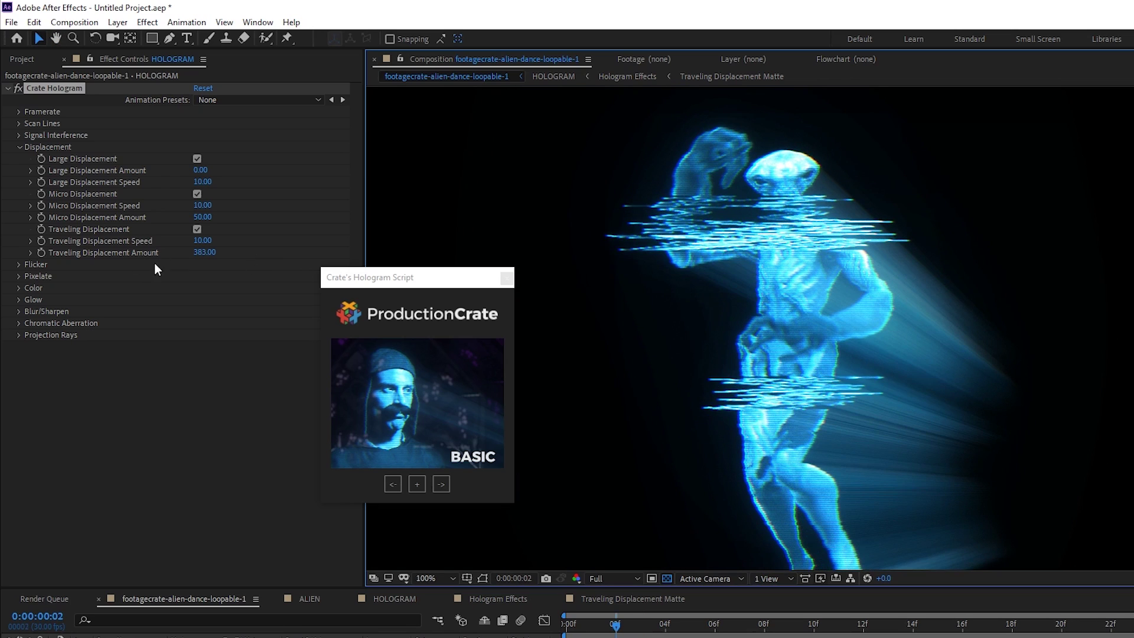
{"action": "left_click", "coordinate": [31, 253]}
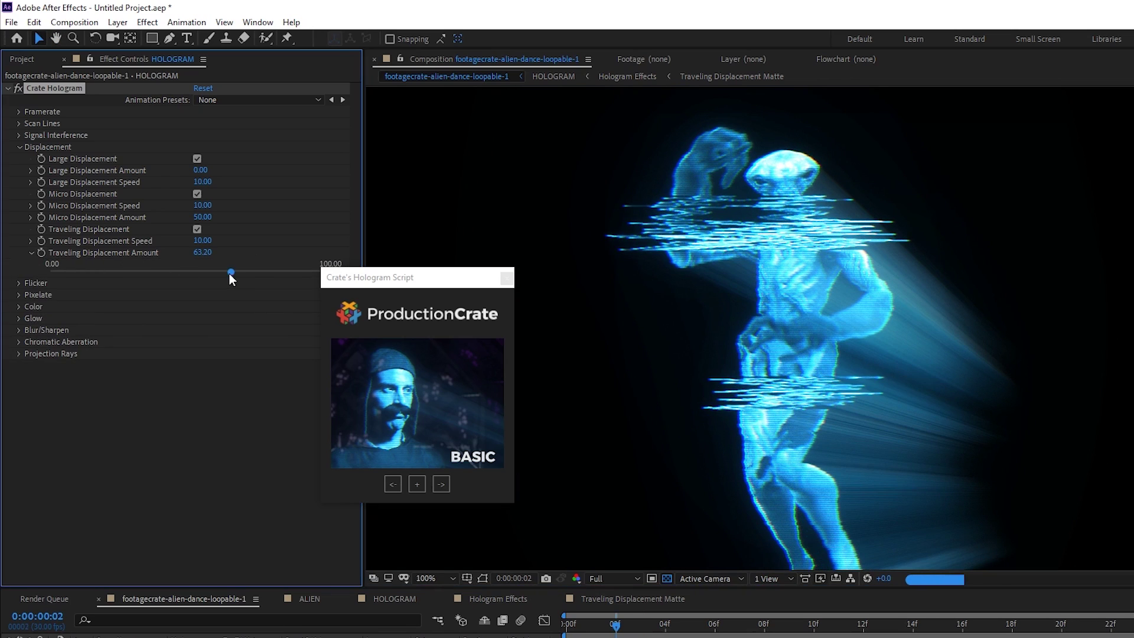
{"action": "left_click_drag", "start_coordinate": [230, 273], "coordinate": [188, 273]}
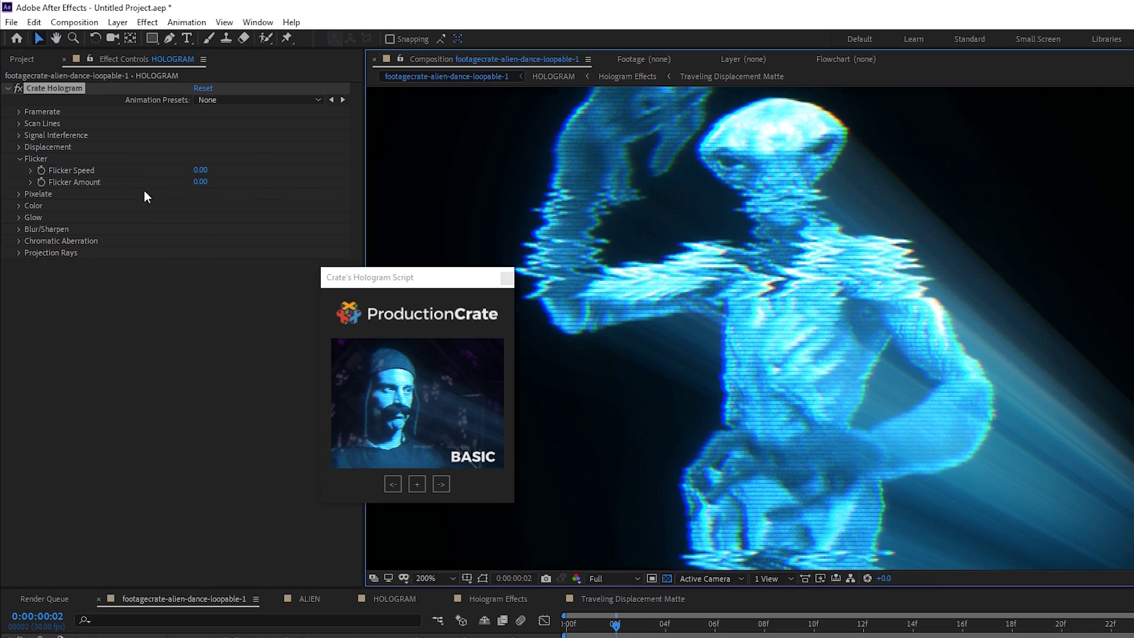
- Set the hologram's Flicker Speed to 20.6 and Flicker Amount to 78, and collapse the Flicker settings
{"action": "left_click_drag", "start_coordinate": [202, 183], "coordinate": [292, 164]}
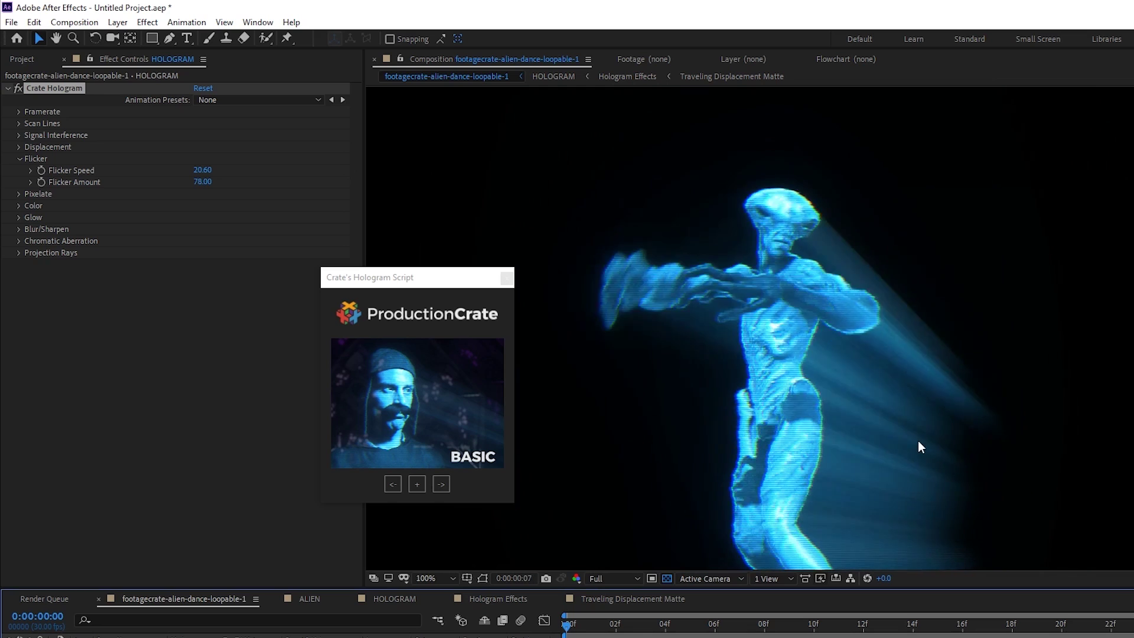
{"action": "left_click", "coordinate": [20, 158]}
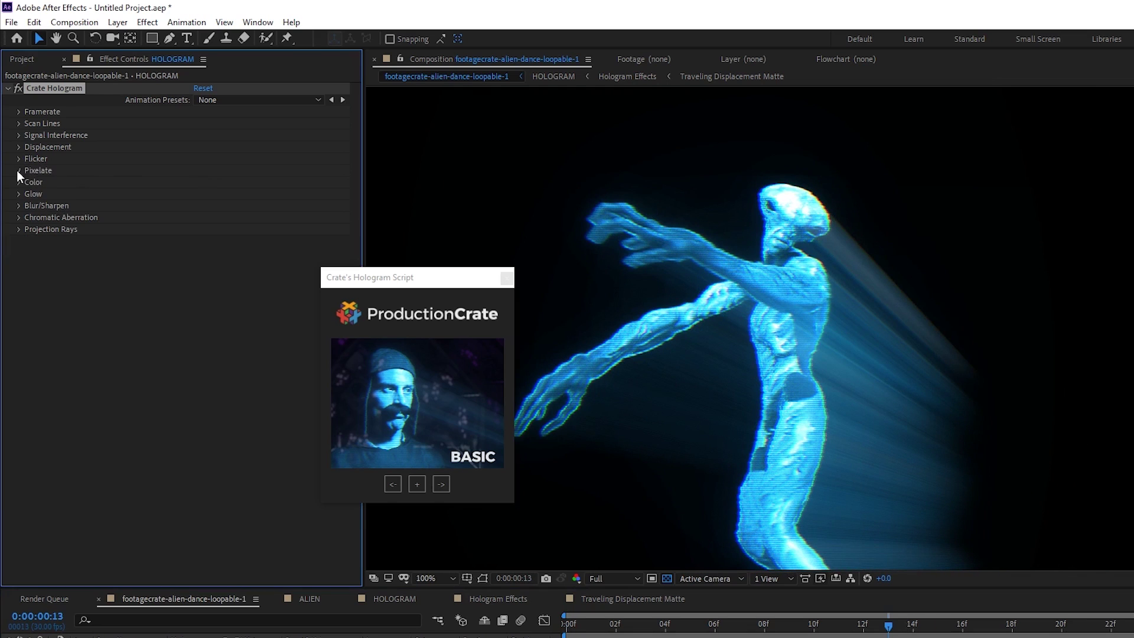
- Turn on Pixelate and try Pixel Sizes of 55.69, 64.16 and 53.75, ending at 49.15
{"action": "left_click", "coordinate": [18, 170]}
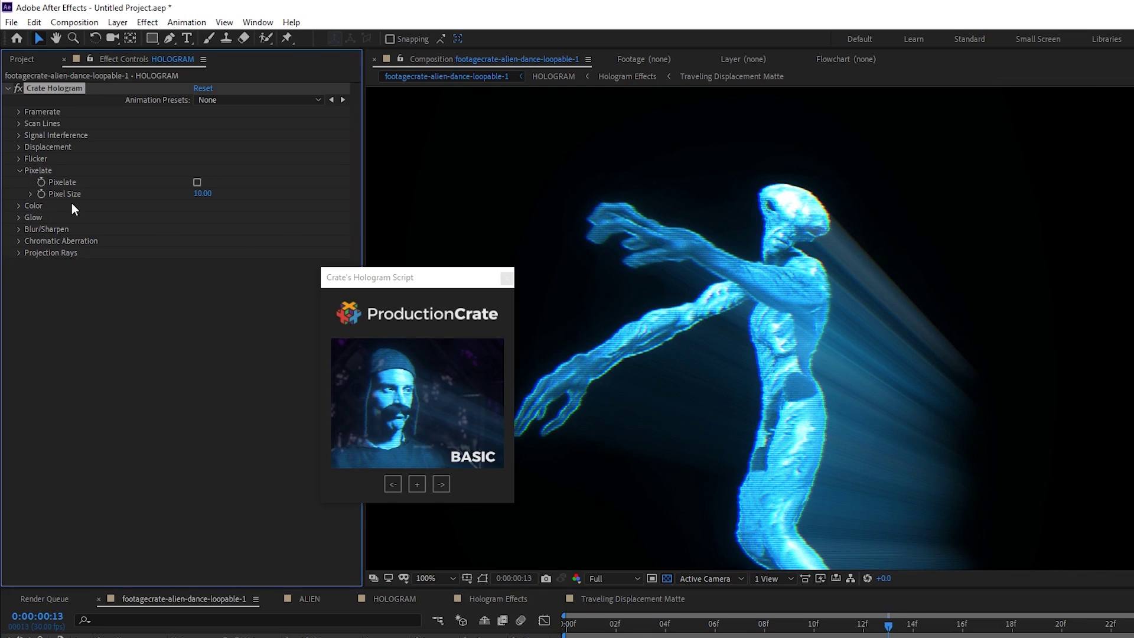
{"action": "left_click", "coordinate": [197, 182]}
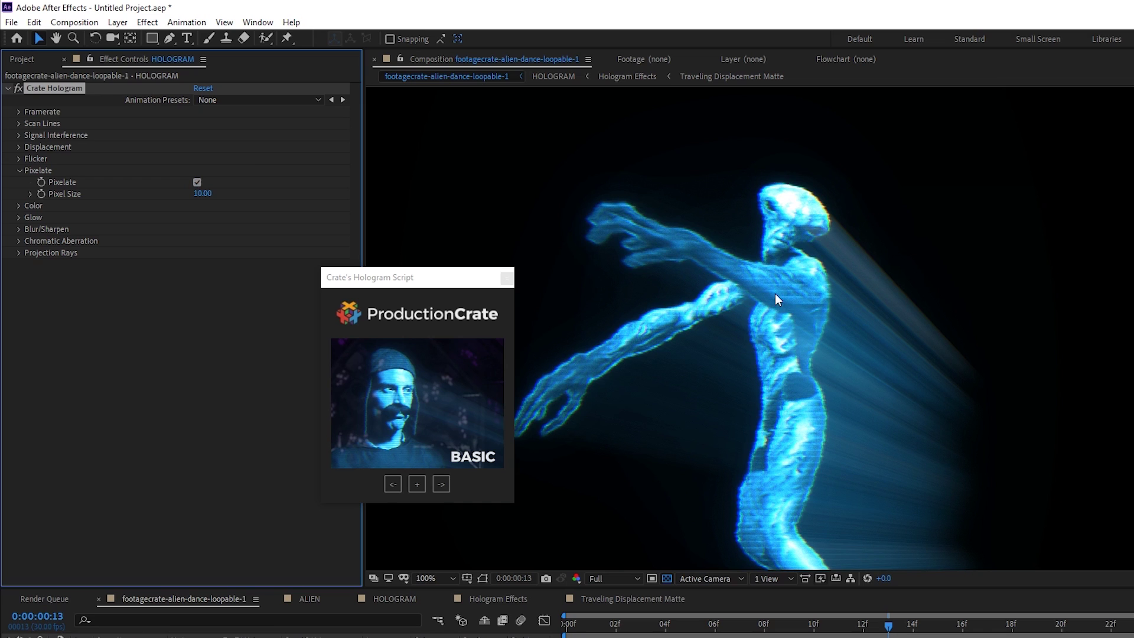
{"action": "left_click", "coordinate": [30, 193]}
{"action": "left_click_drag", "start_coordinate": [160, 213], "coordinate": [211, 213]}
{"action": "scroll", "coordinate": [804, 239], "scroll_direction": "up", "scroll_amount": 2}
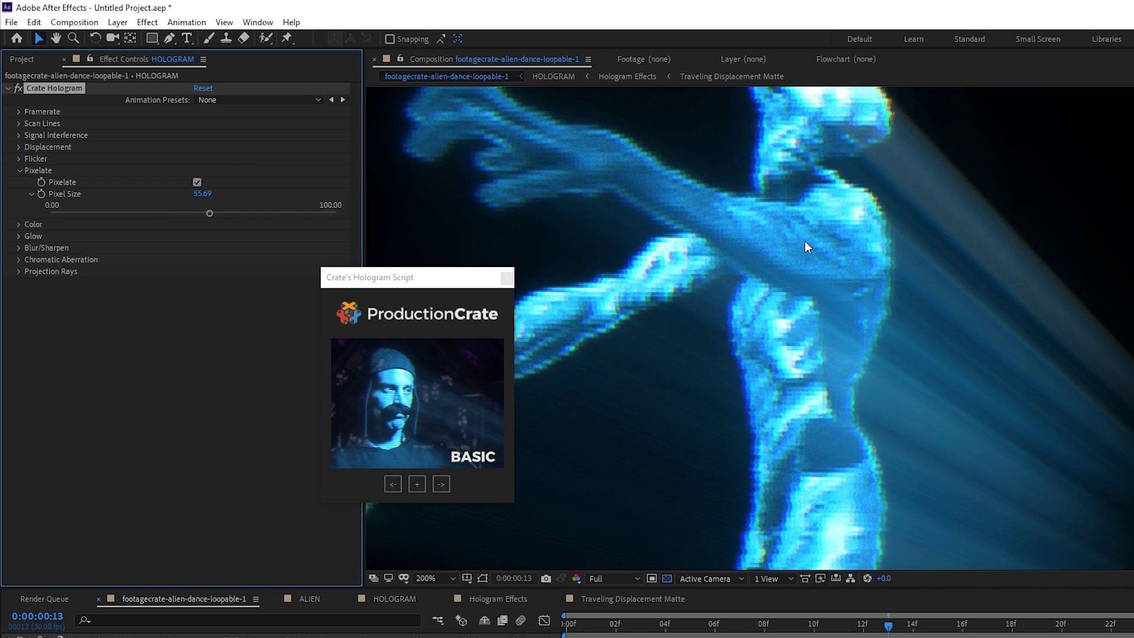
{"action": "left_click", "coordinate": [249, 213]}
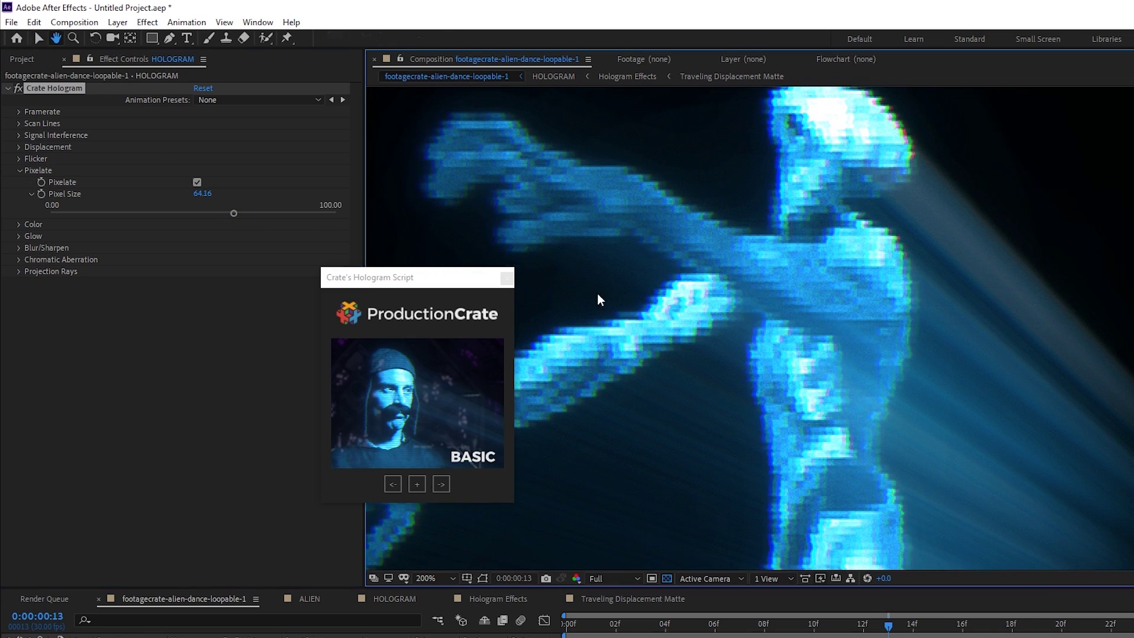
{"action": "left_click", "coordinate": [204, 213]}
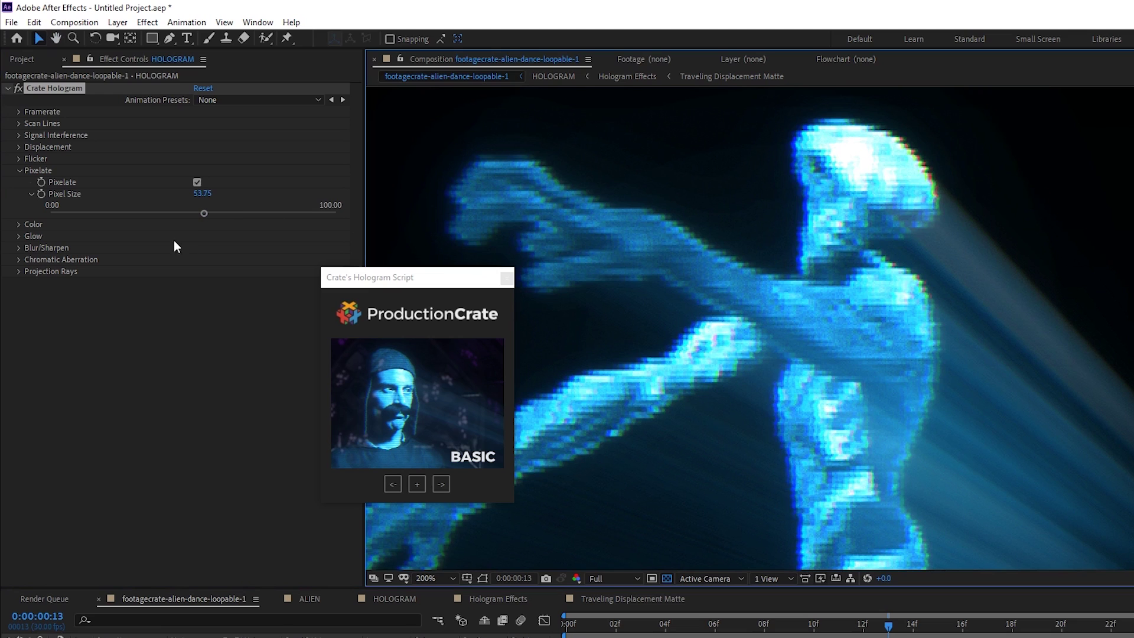
{"action": "left_click", "coordinate": [191, 212]}
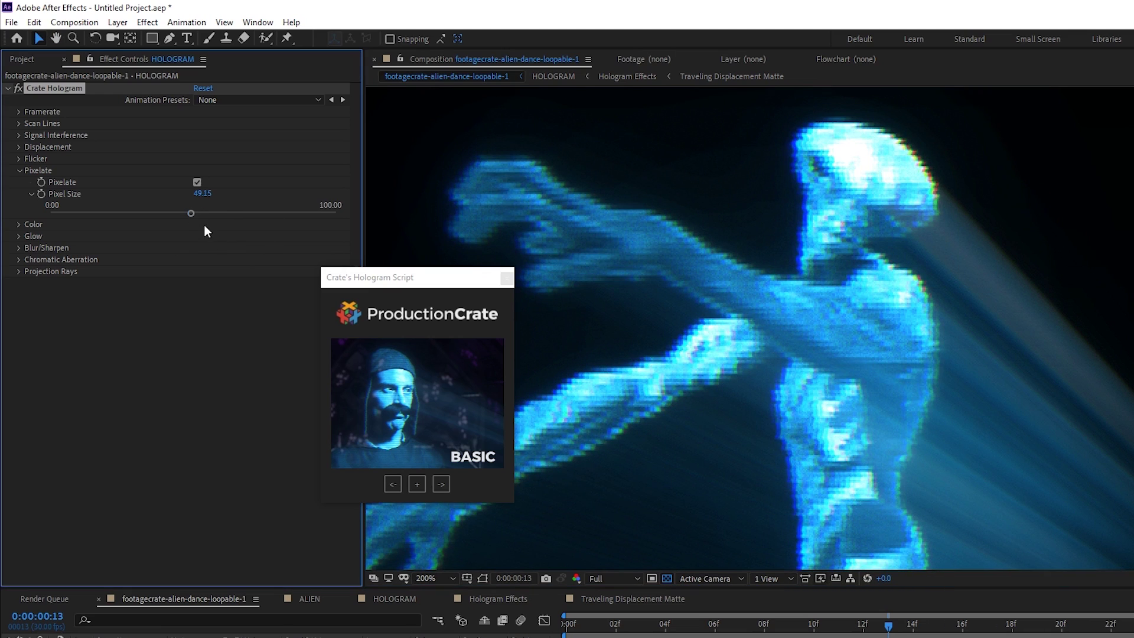
{"action": "left_click", "coordinate": [19, 171]}
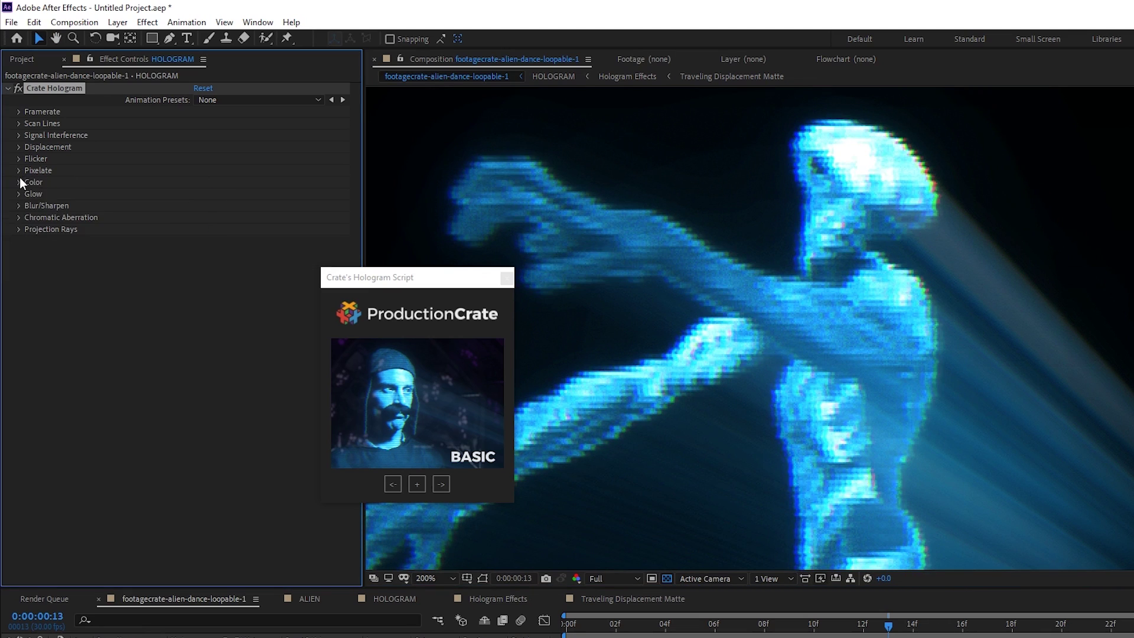
- Try red and orange as the hologram's Color, ending on bright green
{"action": "left_click", "coordinate": [19, 182]}
{"action": "left_click", "coordinate": [201, 194]}
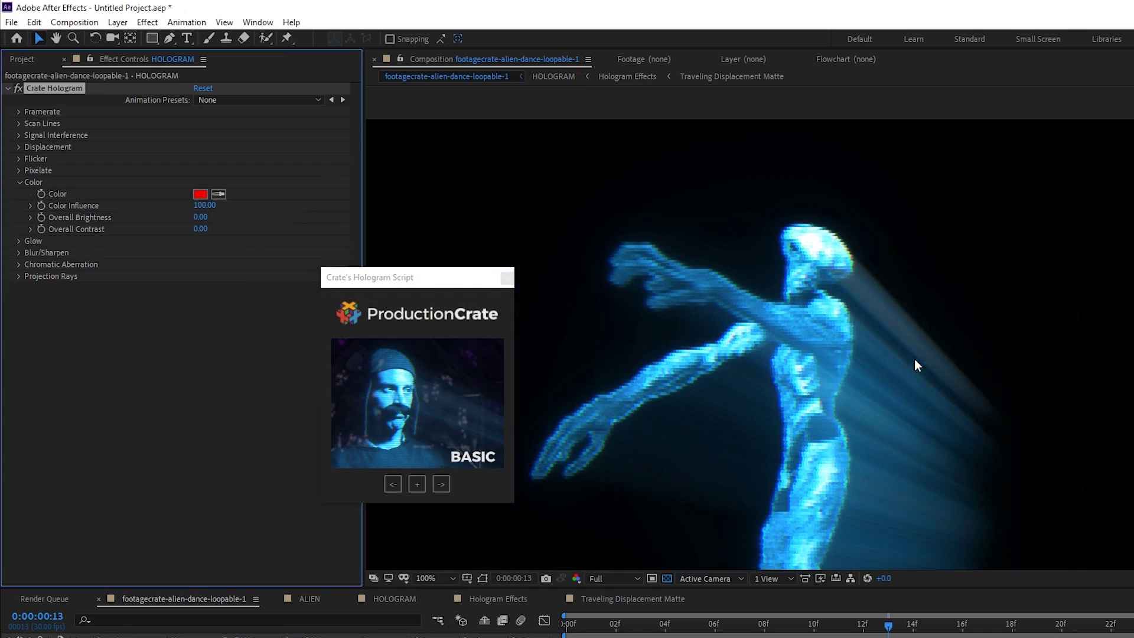
{"action": "left_click", "coordinate": [200, 194]}
{"action": "left_click_drag", "start_coordinate": [361, 220], "coordinate": [347, 218]}
{"action": "left_click", "coordinate": [633, 221]}
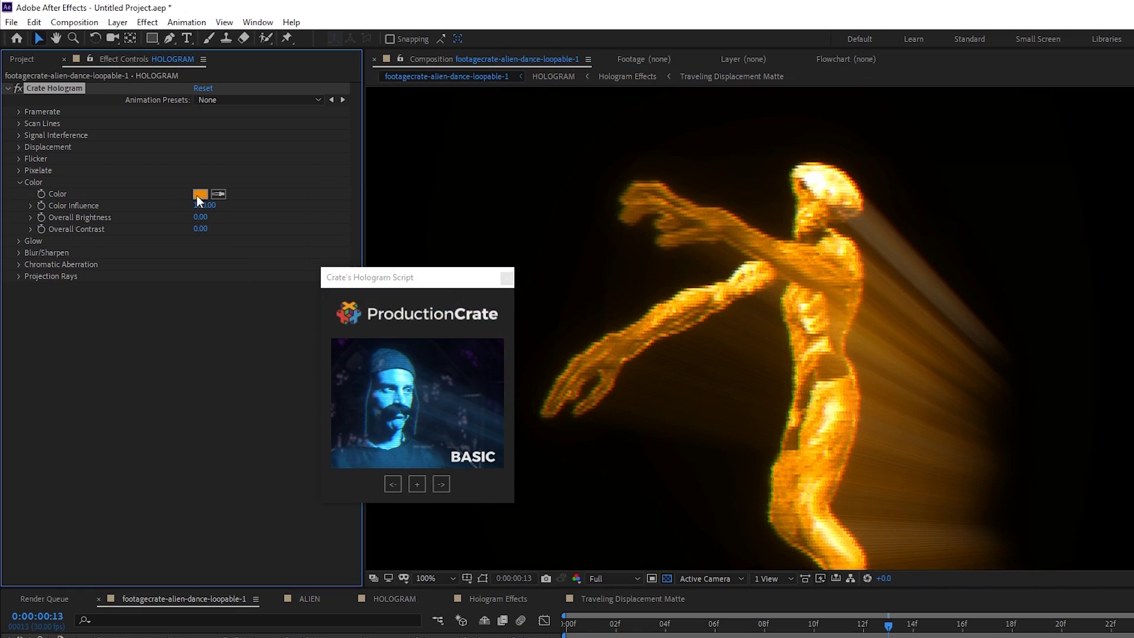
{"action": "left_click", "coordinate": [199, 195]}
{"action": "left_click", "coordinate": [396, 219]}
{"action": "left_click", "coordinate": [633, 220]}
- Test the Color Influence at 0 and raise it to 27.6
{"action": "left_click", "coordinate": [30, 206]}
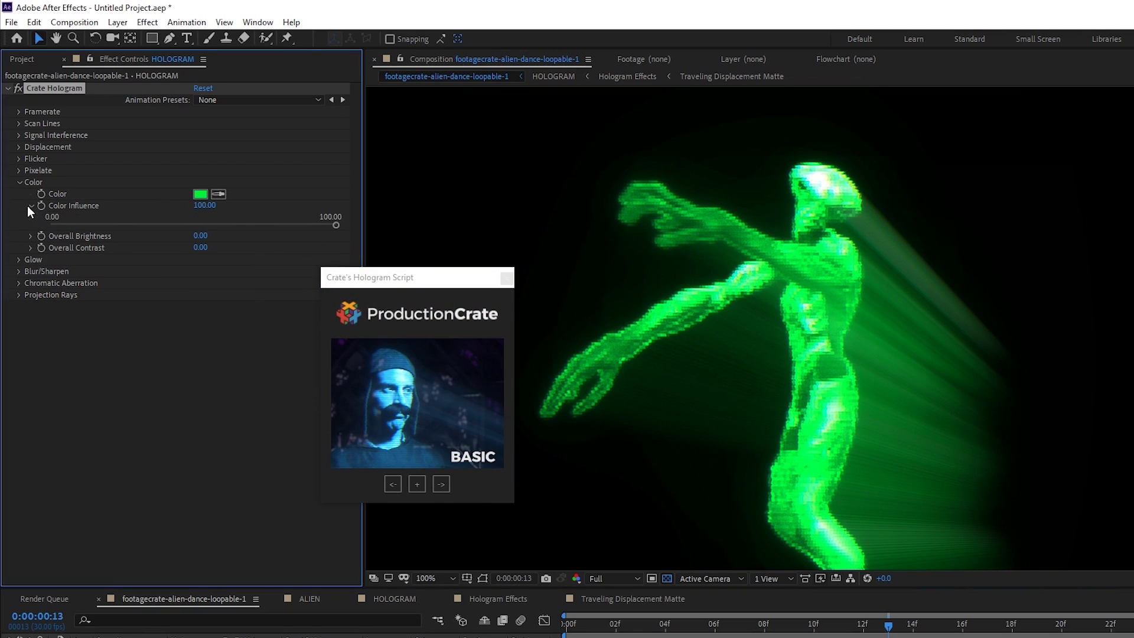
{"action": "left_click", "coordinate": [210, 225]}
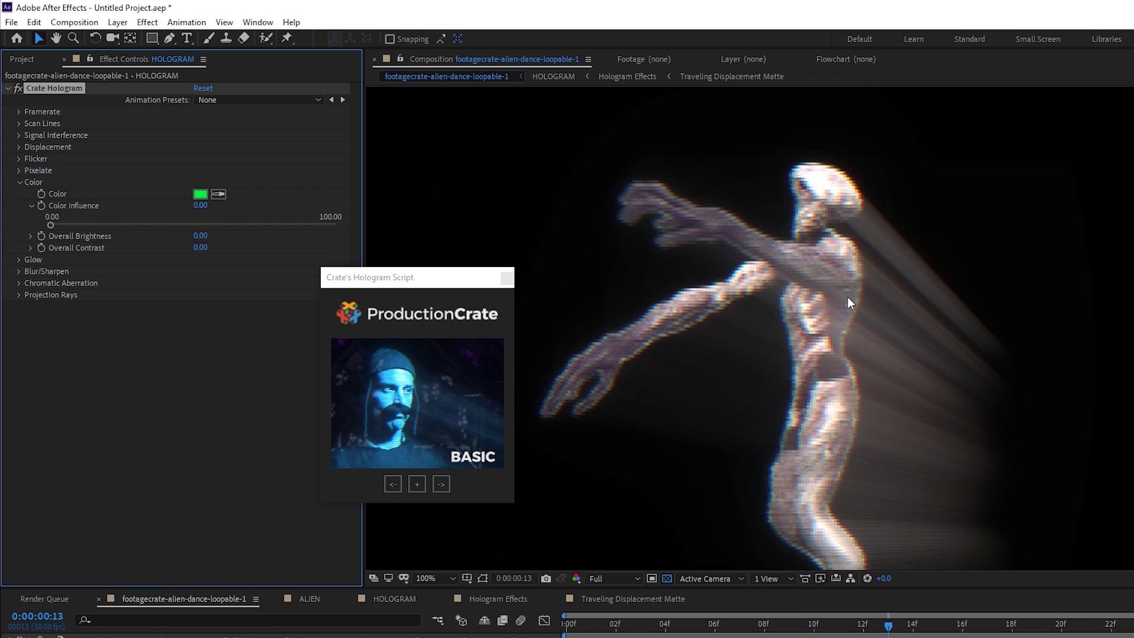
{"action": "left_click", "coordinate": [129, 224]}
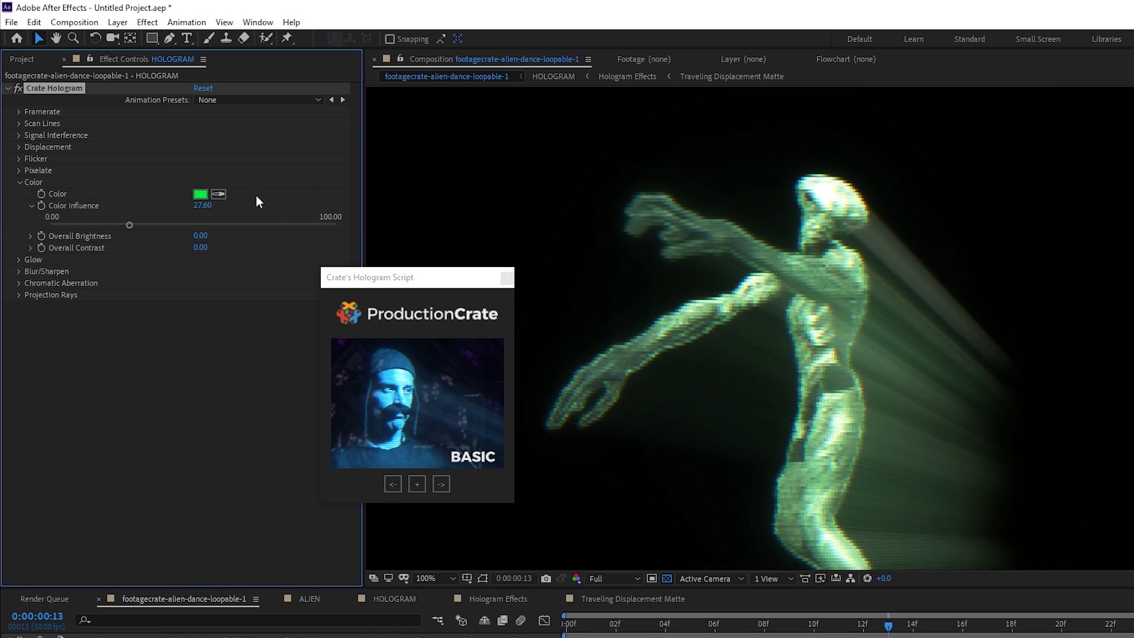
- Recolor the hologram blue and increase its Color Influence to 53.51
{"action": "left_click", "coordinate": [200, 195]}
{"action": "left_click", "coordinate": [640, 216]}
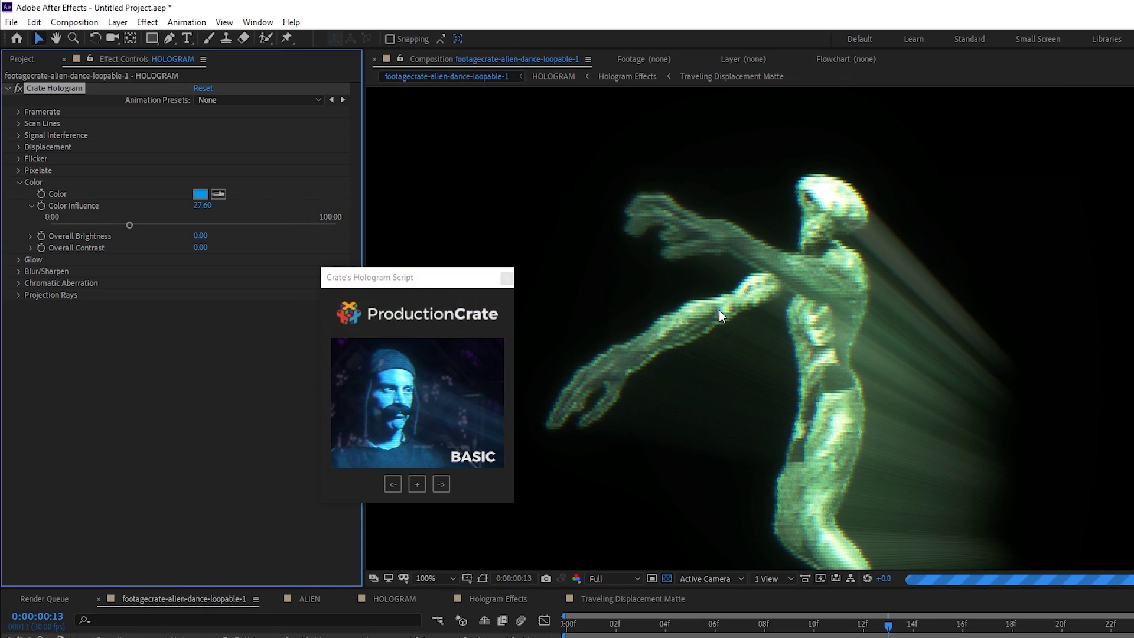
{"action": "left_click_drag", "start_coordinate": [129, 224], "coordinate": [184, 225]}
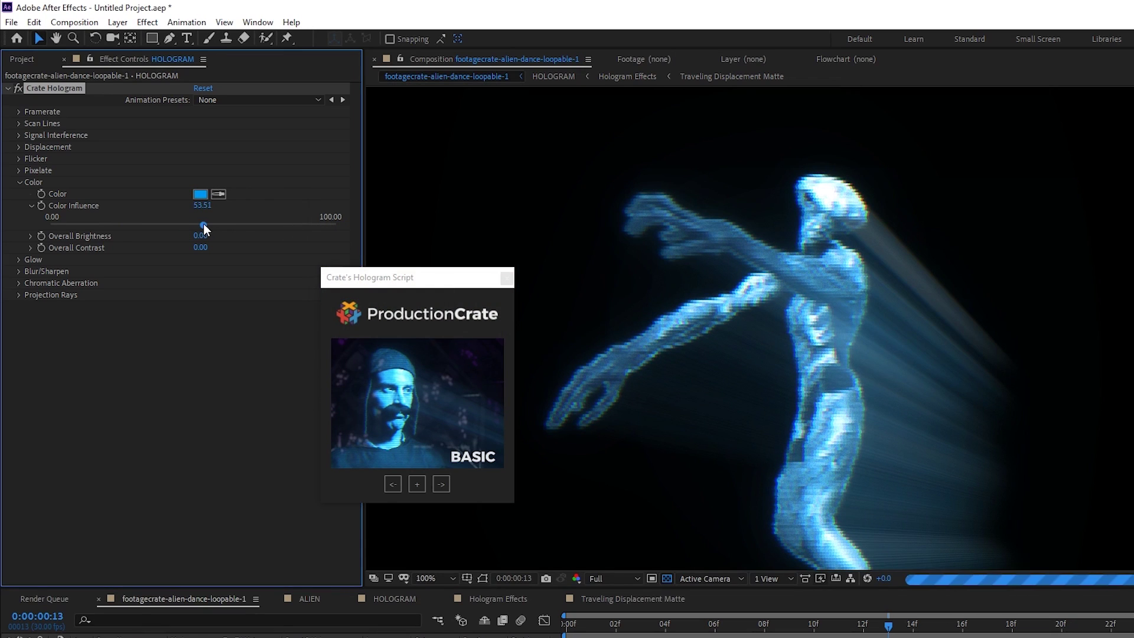
- Move the hologram script window away from the Glow settings and toggle Glow off and on to compare
{"action": "left_click_drag", "start_coordinate": [792, 283], "coordinate": [717, 352]}
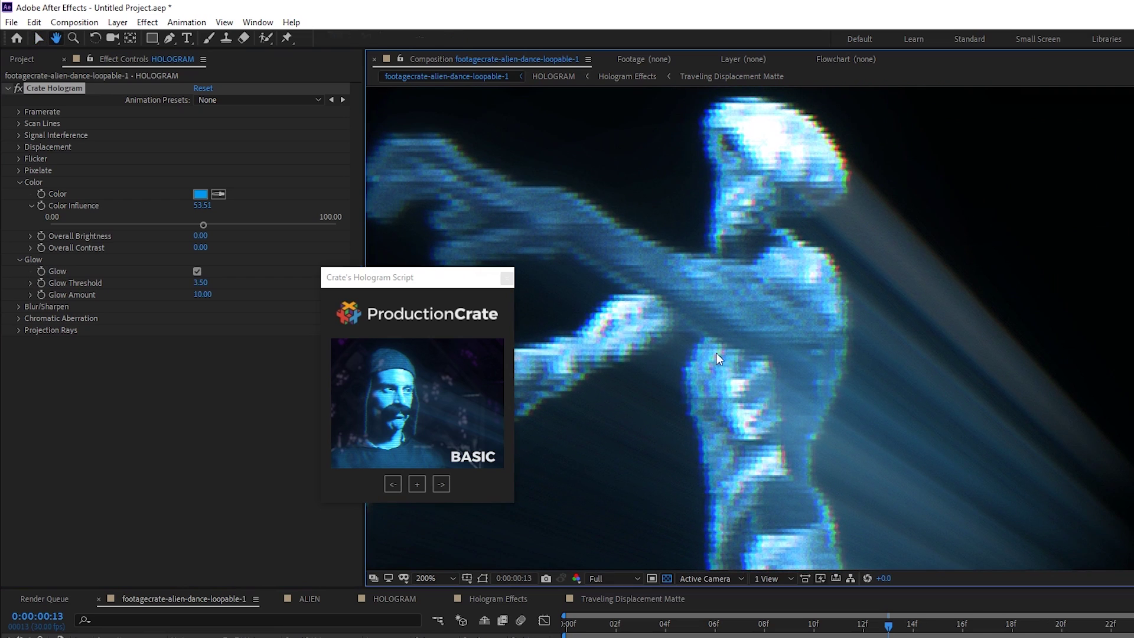
{"action": "left_click_drag", "start_coordinate": [472, 281], "coordinate": [391, 369]}
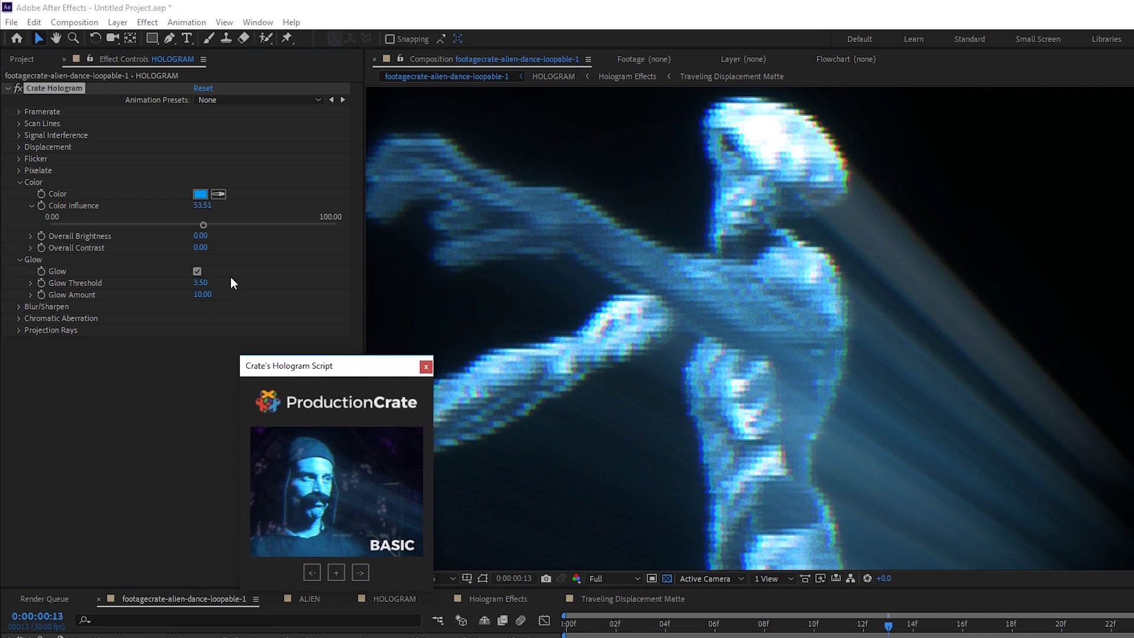
{"action": "left_click", "coordinate": [198, 271]}
{"action": "left_click", "coordinate": [197, 271]}
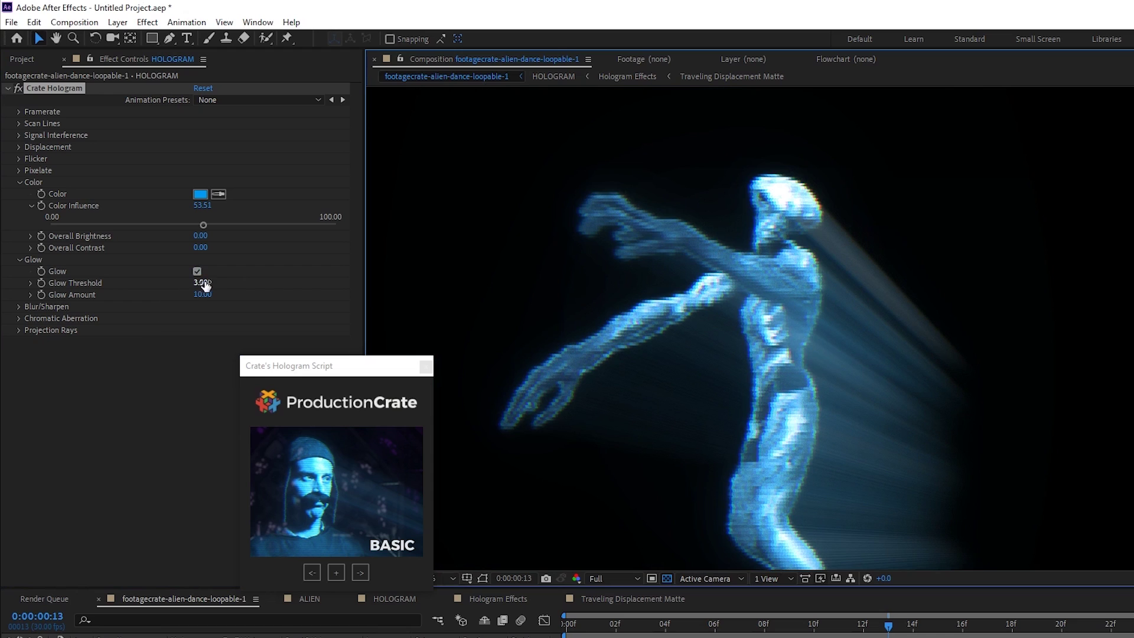
- Set the Glow Amount to 23.24, try a lower Glow Threshold, and raise the threshold to 13.32
{"action": "left_click", "coordinate": [31, 295]}
{"action": "left_click", "coordinate": [117, 313]}
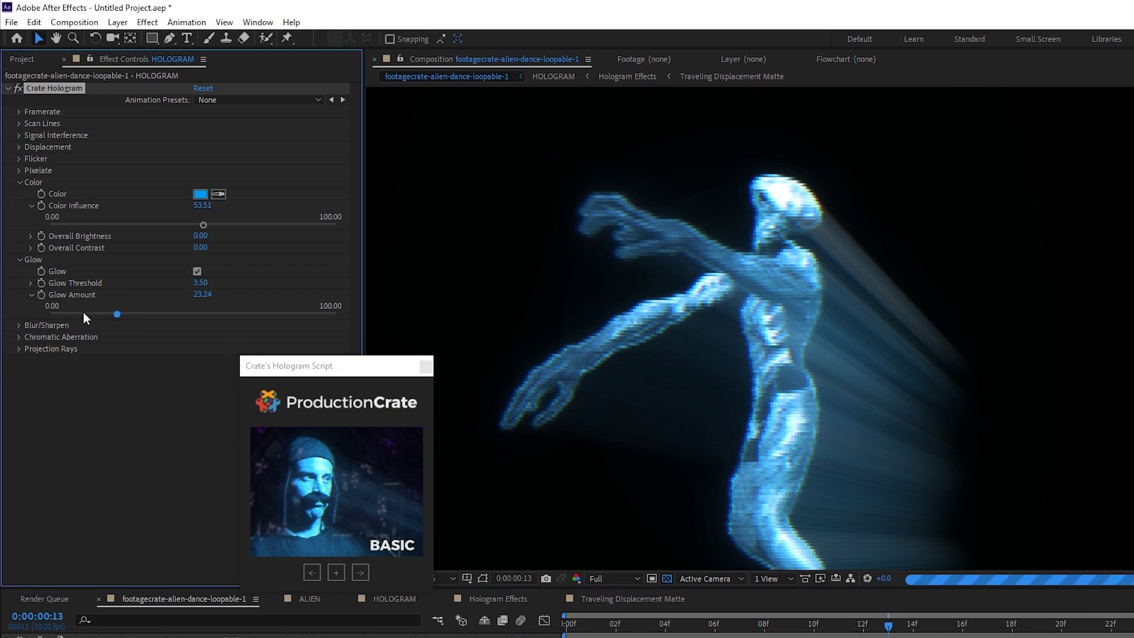
{"action": "left_click", "coordinate": [30, 283]}
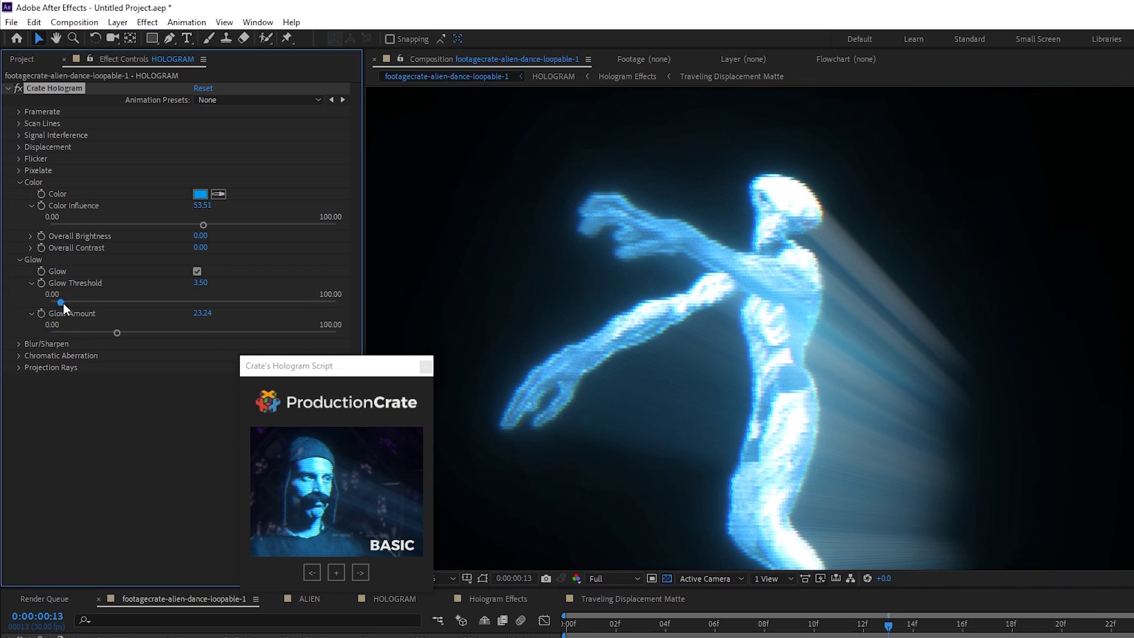
{"action": "left_click_drag", "start_coordinate": [62, 303], "coordinate": [55, 300]}
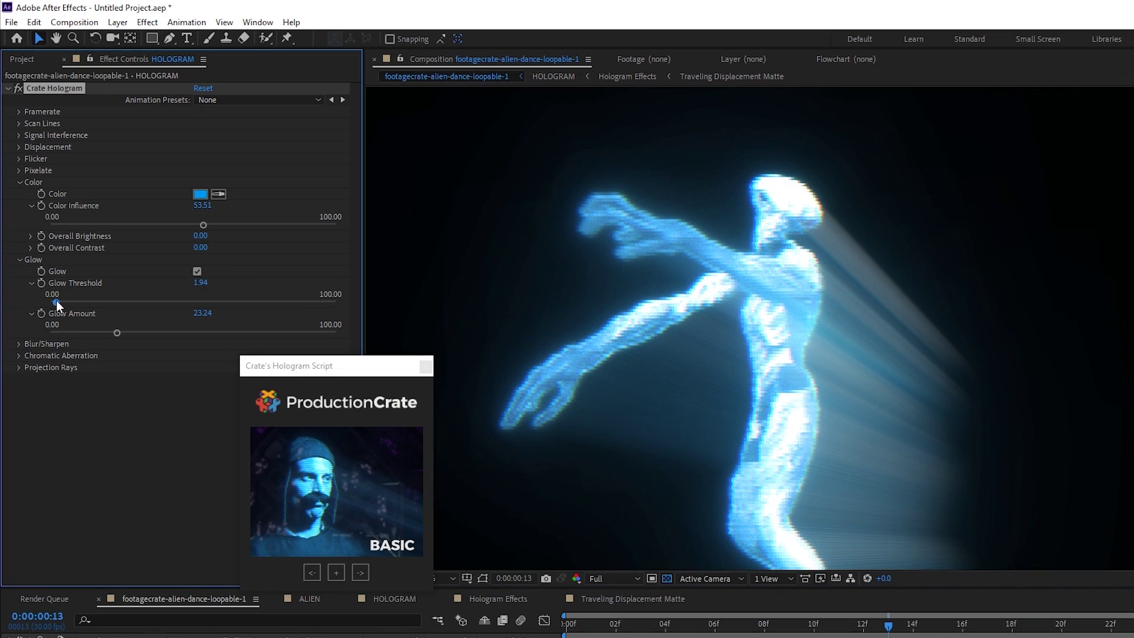
{"action": "left_click", "coordinate": [89, 302]}
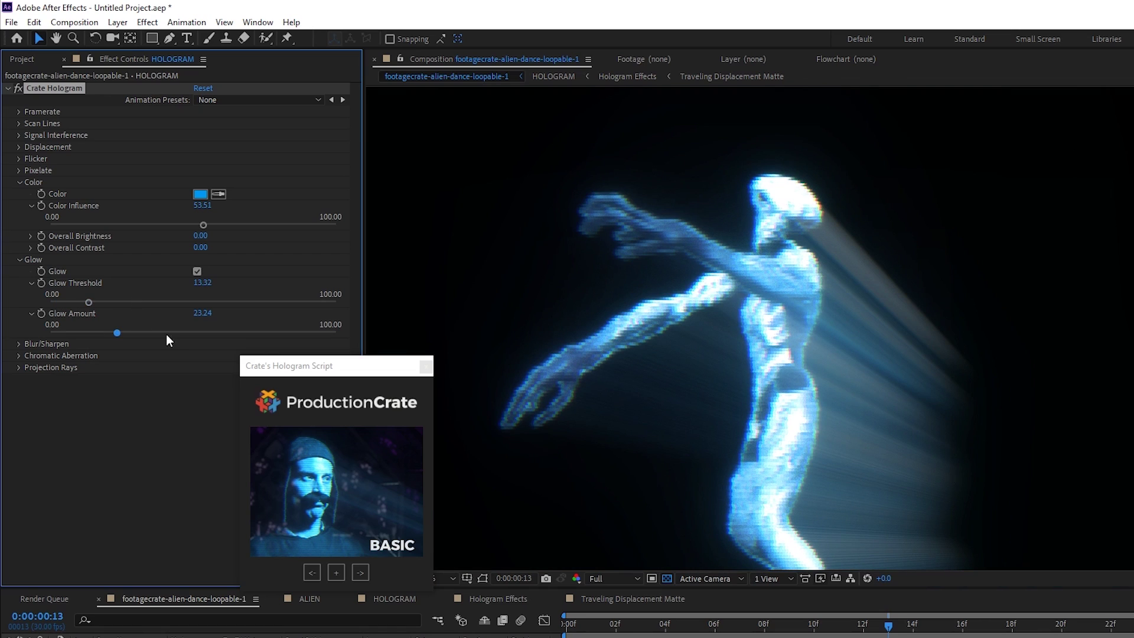
- Test a Glow Amount of 60.29, reduce the Glow Threshold to 3.63, and bring the Glow Amount down to 31.72
{"action": "left_click_drag", "start_coordinate": [167, 333], "coordinate": [233, 332]}
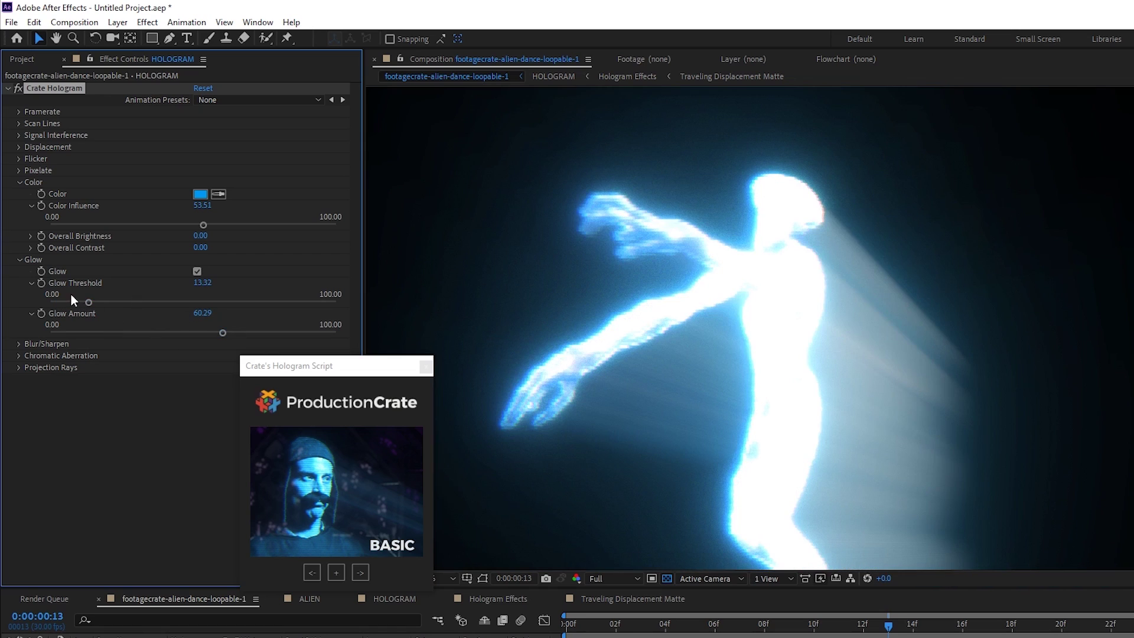
{"action": "left_click", "coordinate": [69, 295]}
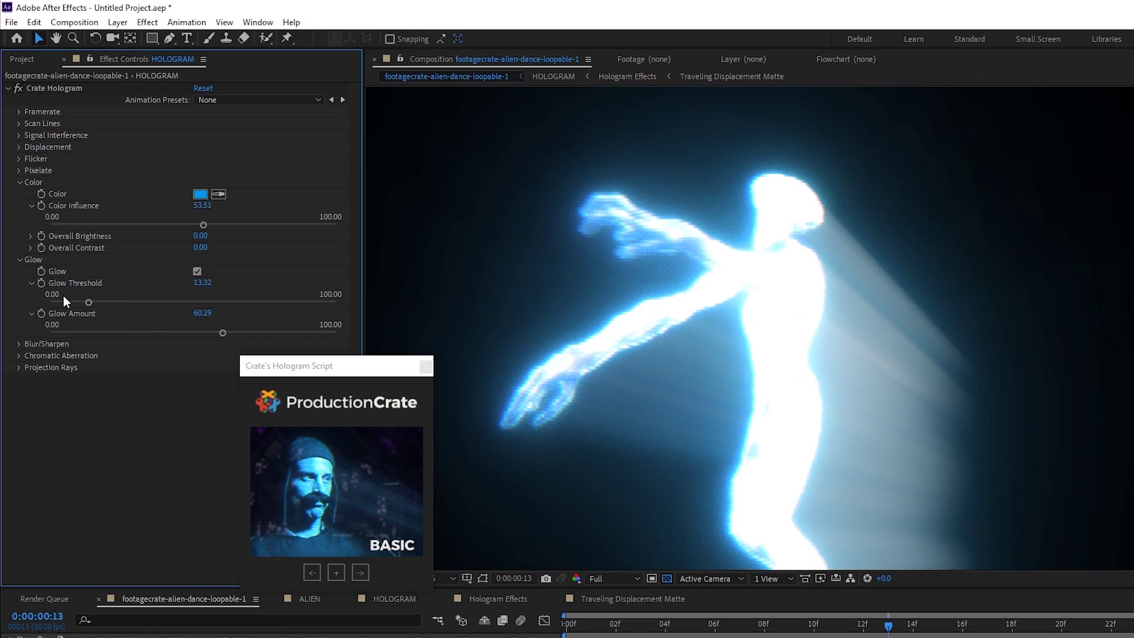
{"action": "left_click", "coordinate": [61, 301]}
{"action": "left_click", "coordinate": [141, 333]}
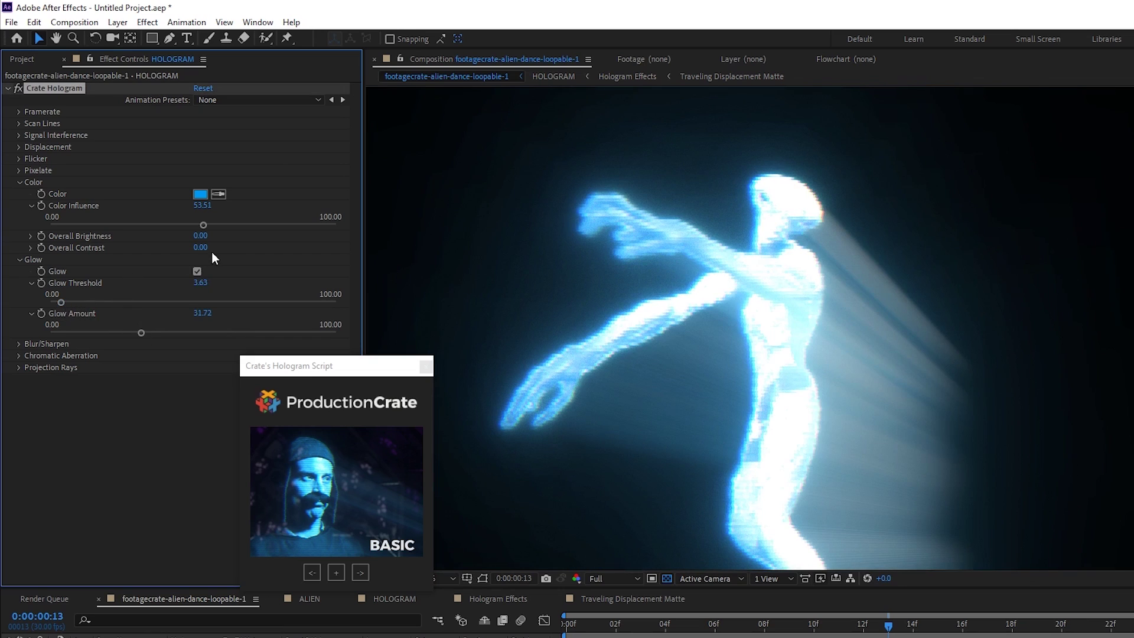
- Compare the hologram with Glow off and on, and reset the Crate Hologram effect to its default values
{"action": "left_click", "coordinate": [196, 271]}
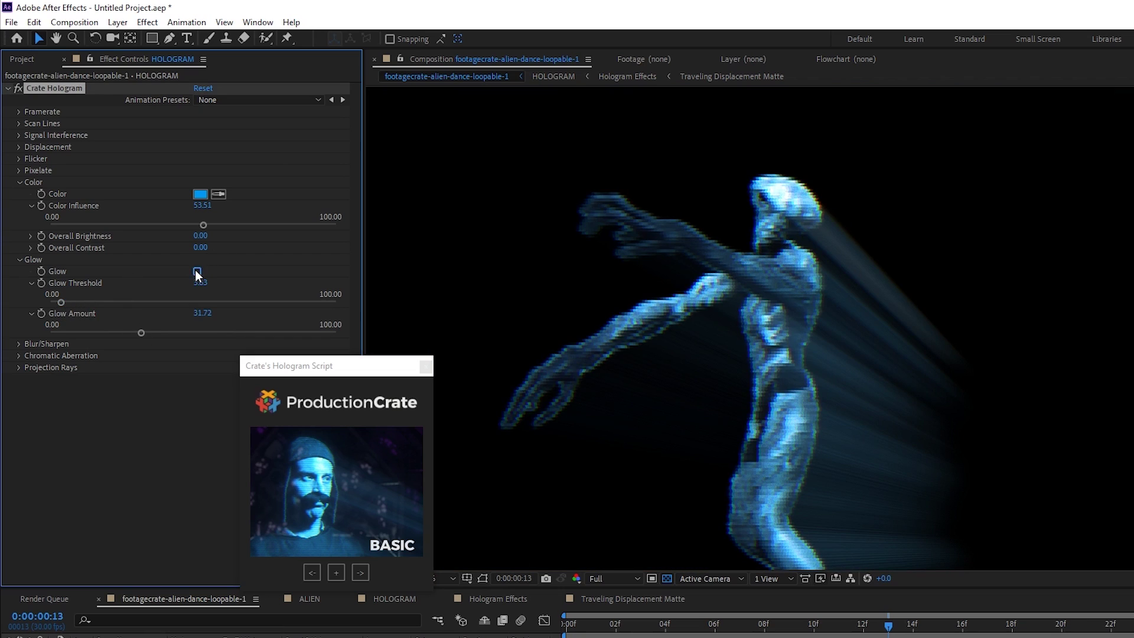
{"action": "left_click", "coordinate": [197, 272]}
{"action": "left_click", "coordinate": [79, 333]}
{"action": "left_click", "coordinate": [203, 88]}
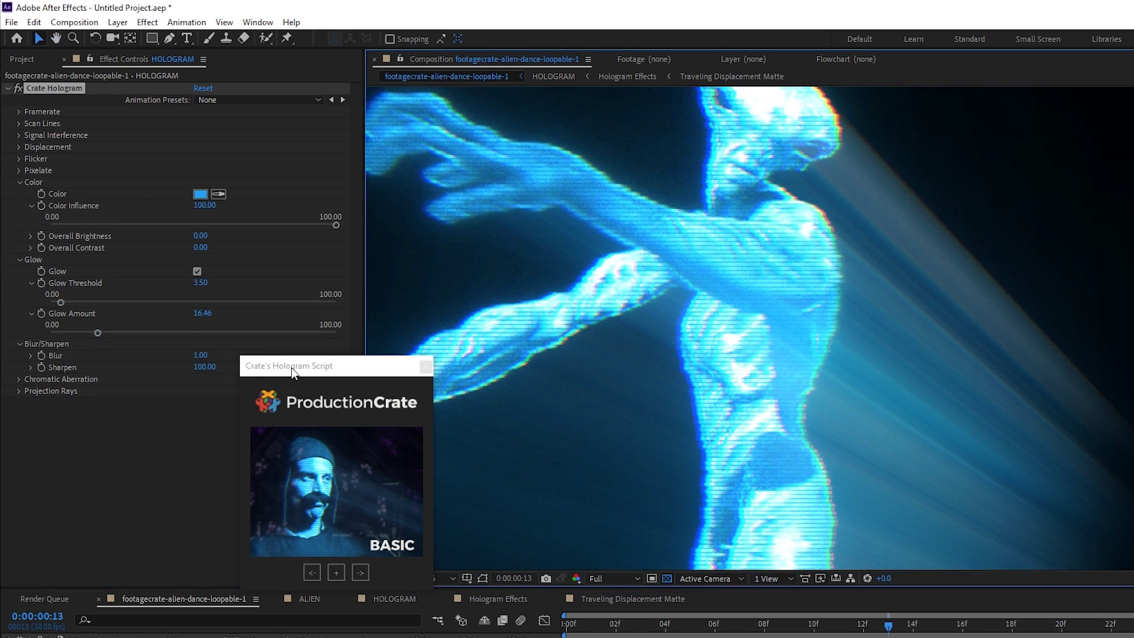
- Move the script window clear of the Blur/Sharpen settings and expand the Sharpen slider with the alien's torso in close view
{"action": "left_click_drag", "start_coordinate": [291, 367], "coordinate": [282, 449]}
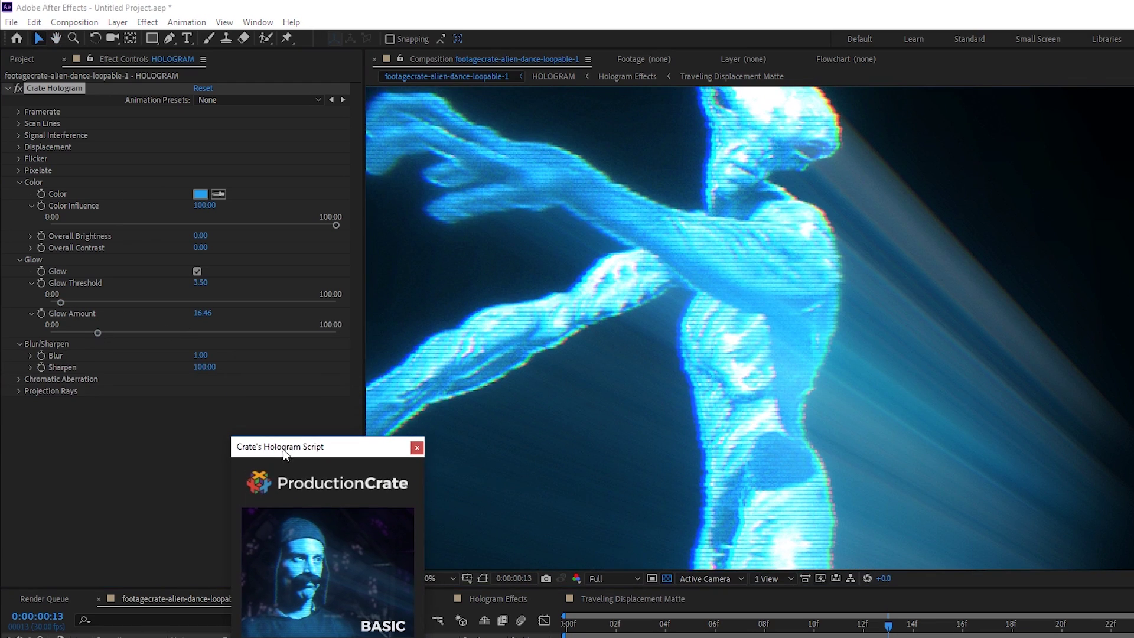
{"action": "scroll", "coordinate": [702, 260], "scroll_direction": "up", "scroll_amount": 1}
{"action": "left_click_drag", "start_coordinate": [702, 260], "coordinate": [665, 371]}
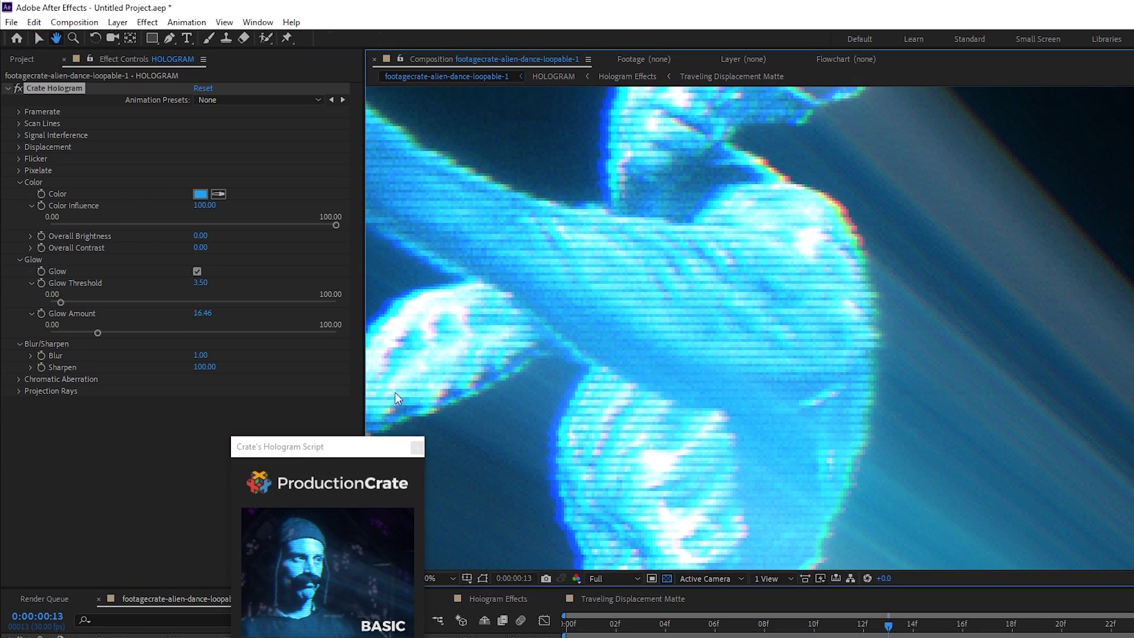
{"action": "left_click", "coordinate": [30, 370]}
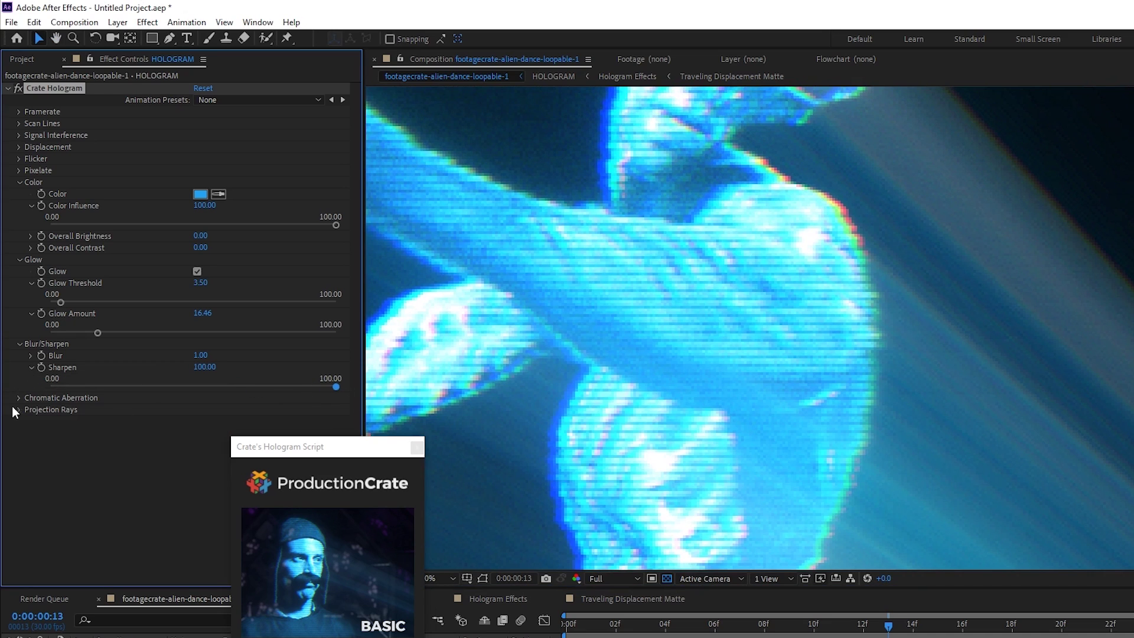
- Compare the alien's torso in close view with Sharpen at 0 and Sharpen at 100
{"action": "left_click", "coordinate": [49, 387]}
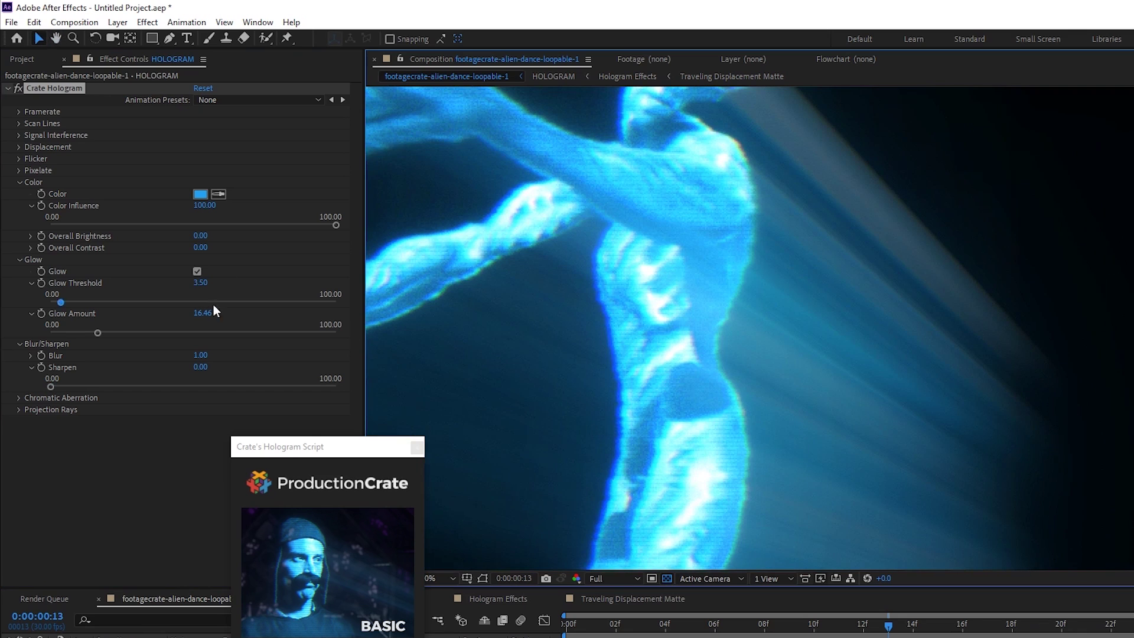
{"action": "scroll", "coordinate": [682, 240], "scroll_direction": "up", "scroll_amount": 5}
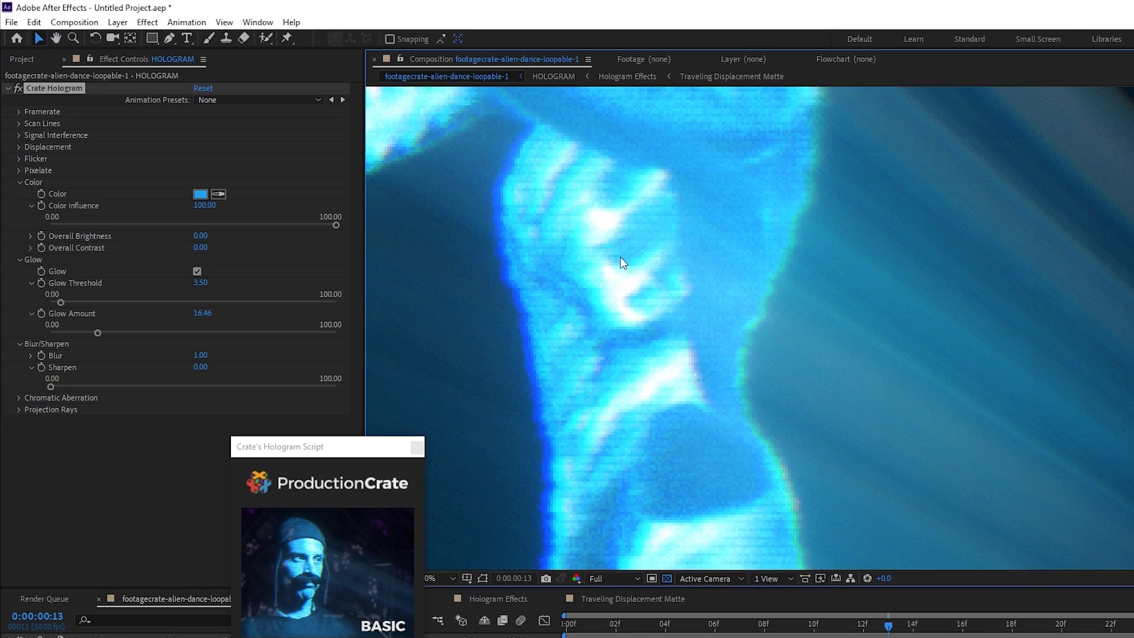
{"action": "scroll", "coordinate": [600, 271], "scroll_direction": "down", "scroll_amount": 4}
{"action": "scroll", "coordinate": [665, 254], "scroll_direction": "up", "scroll_amount": 2}
{"action": "left_click_drag", "start_coordinate": [50, 387], "coordinate": [339, 385]}
{"action": "left_click", "coordinate": [339, 386]}
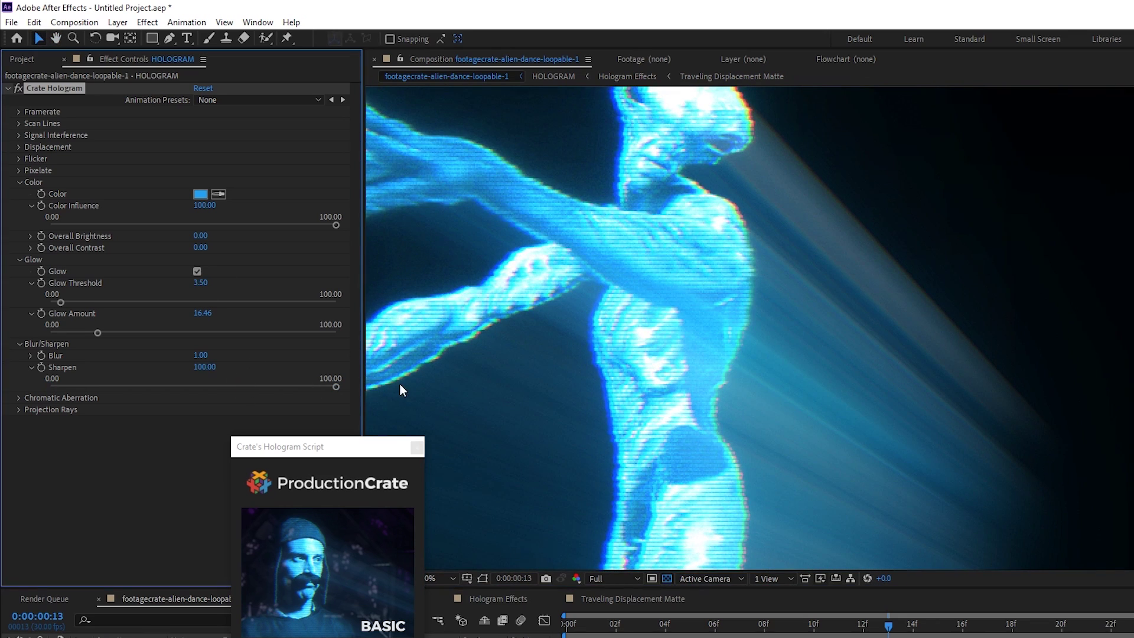
- Expand the Blur slider, test Blur at 1.60 and 0, and set it to 1
{"action": "left_click", "coordinate": [31, 356]}
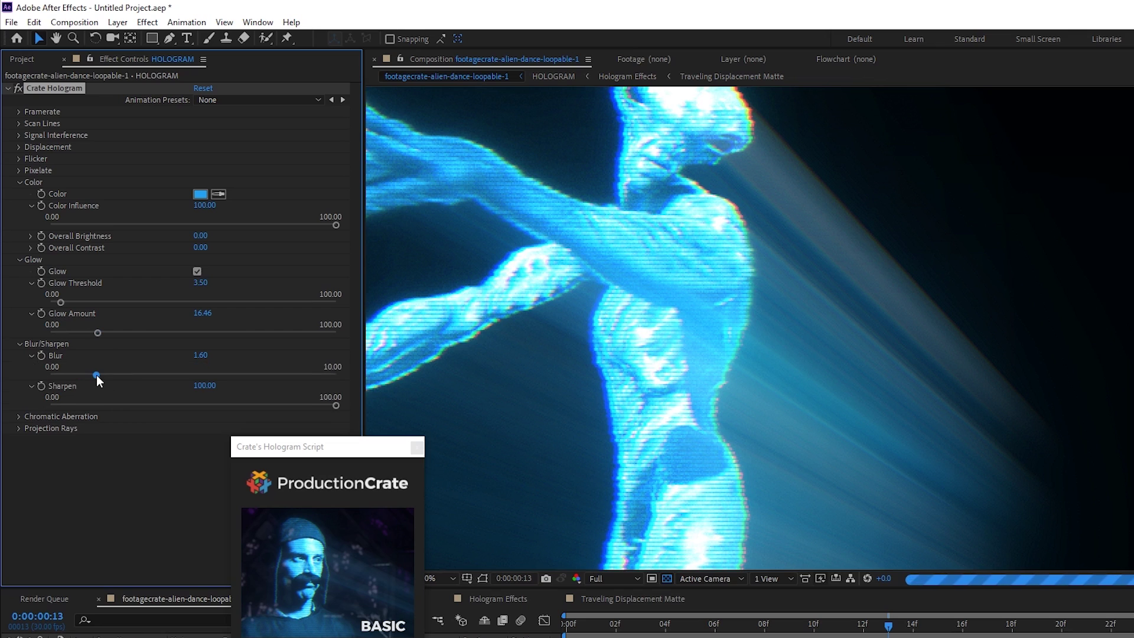
{"action": "left_click_drag", "start_coordinate": [97, 375], "coordinate": [33, 374]}
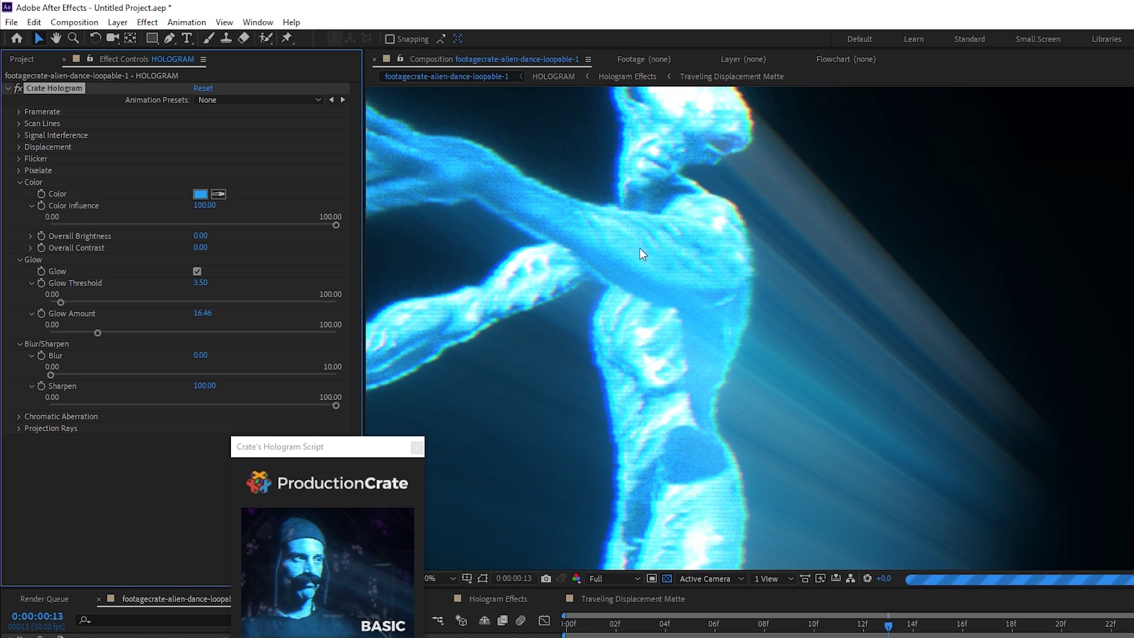
{"action": "left_click_drag", "start_coordinate": [635, 245], "coordinate": [669, 233]}
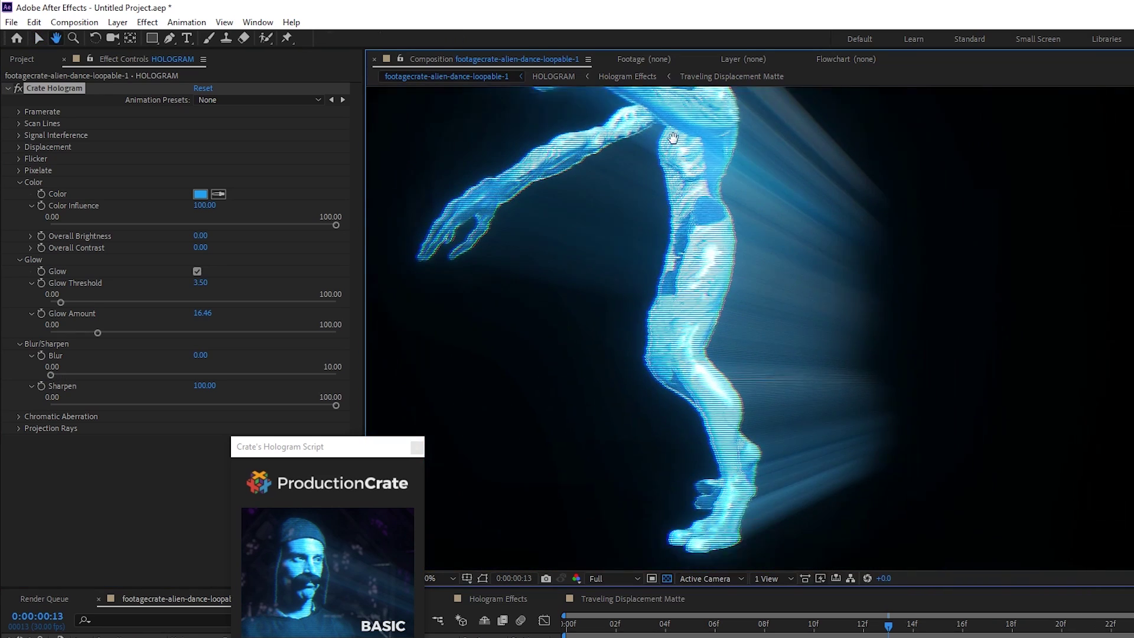
{"action": "left_click", "coordinate": [200, 354]}
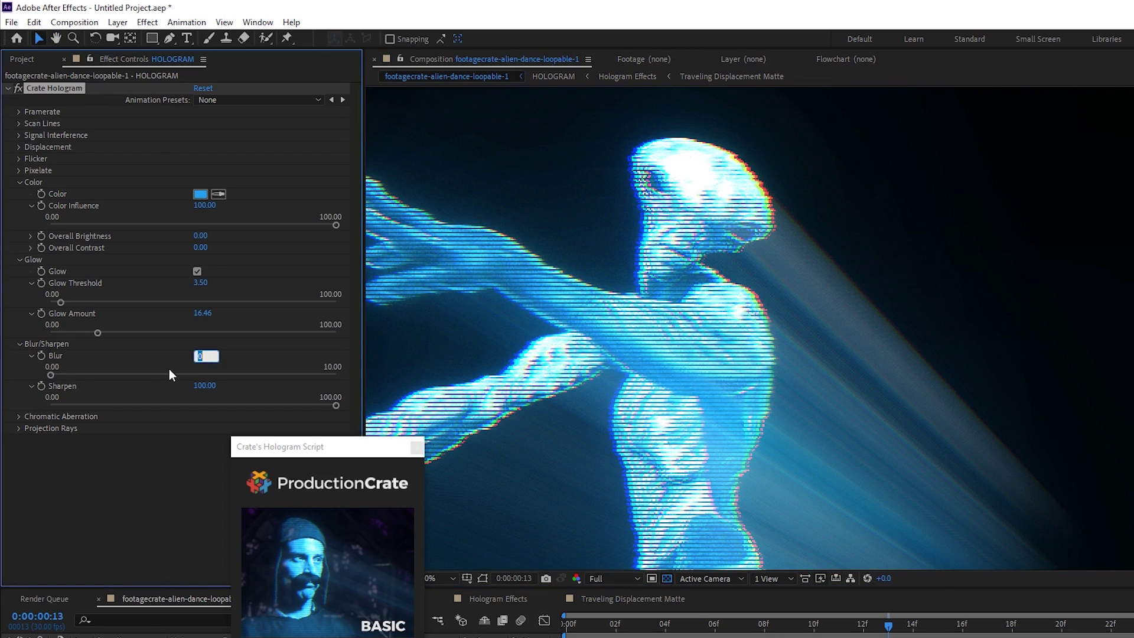
{"action": "type", "text": "1"}
{"action": "key", "text": "Return"}
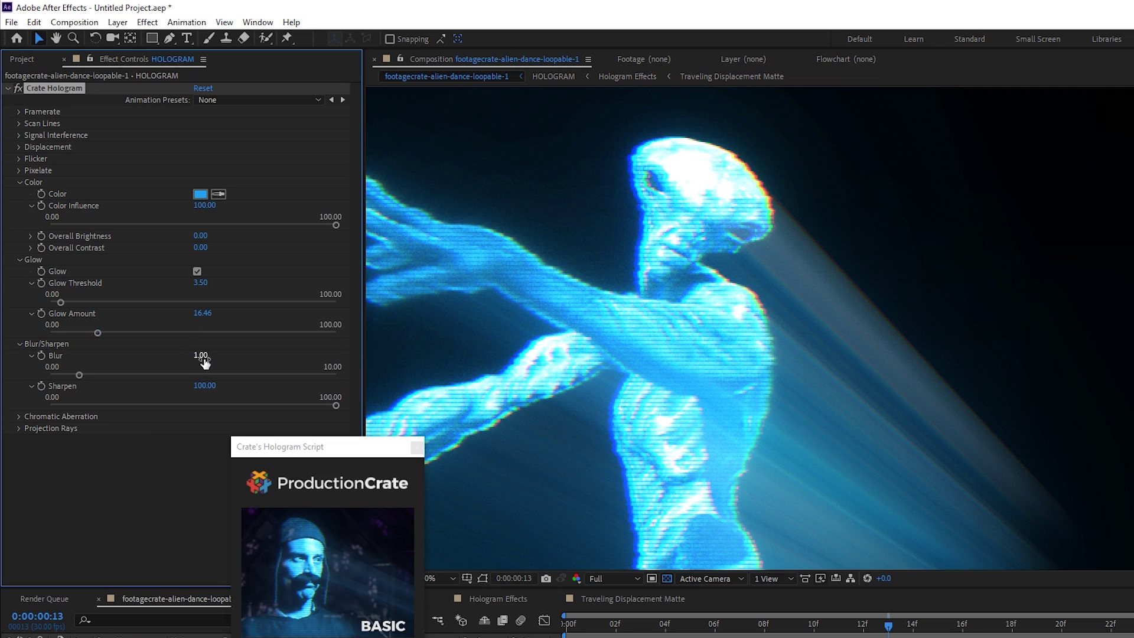
- Reduce the Blur to 0.5 and check the sharpened arms and torso
{"action": "left_click", "coordinate": [201, 355]}
{"action": "type", "text": "0.5"}
{"action": "key", "text": "Return"}
{"action": "key", "text": "space"}
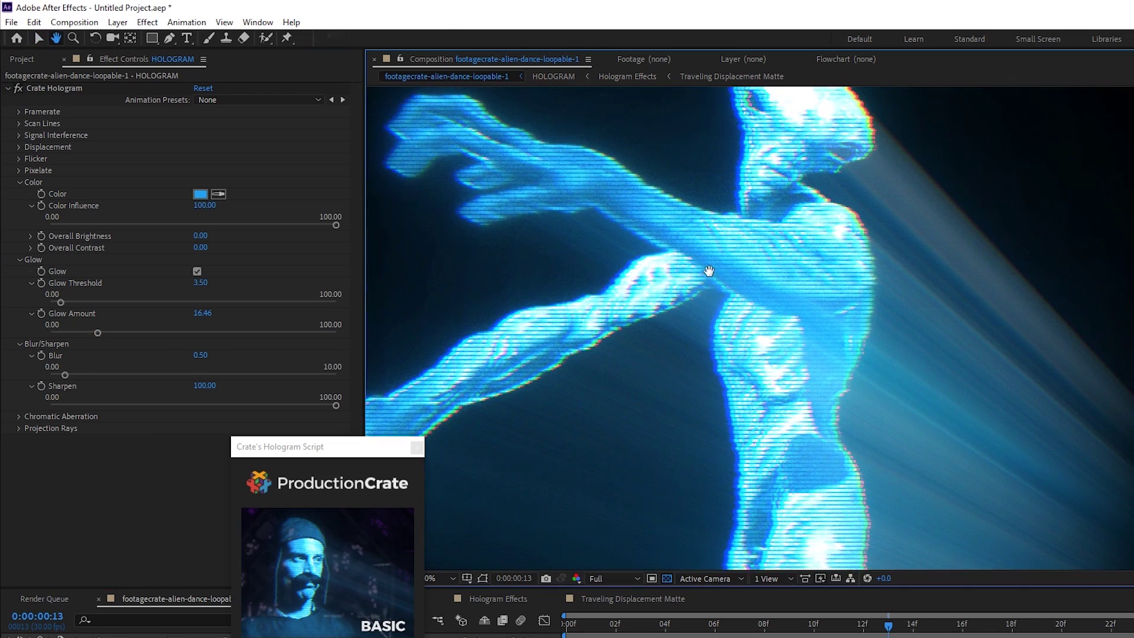
- Expand Chromatic Aberration, test a Color Separation of 61.90, and inspect the split color channels around the alien's head
{"action": "left_click", "coordinate": [19, 416]}
{"action": "left_click", "coordinate": [315, 427]}
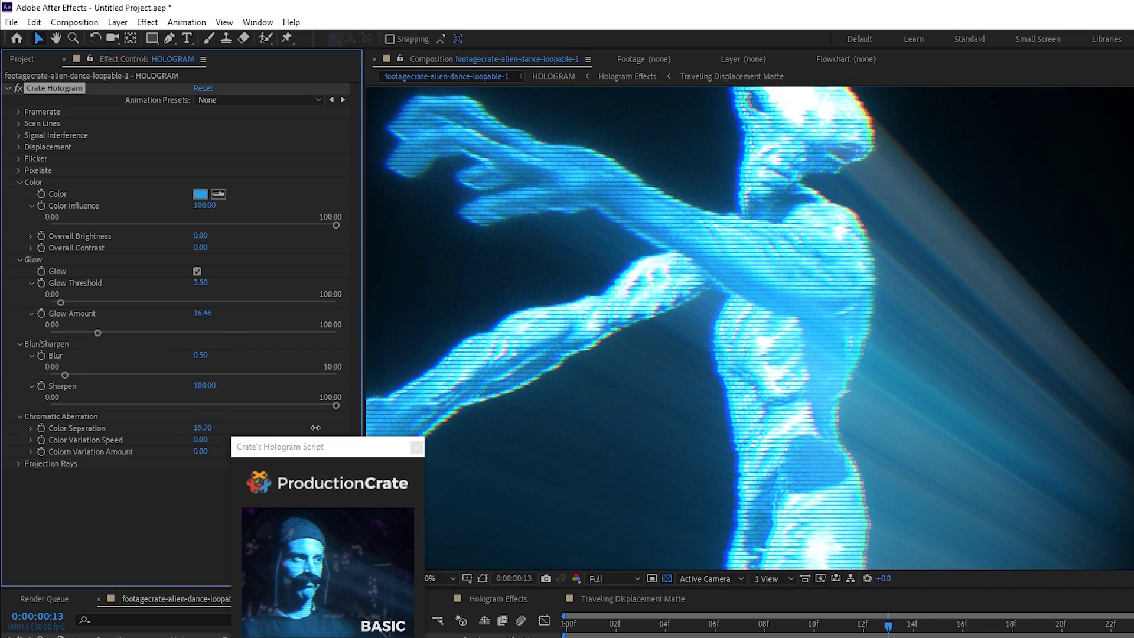
{"action": "left_click_drag", "start_coordinate": [315, 427], "coordinate": [615, 390]}
{"action": "scroll", "coordinate": [717, 354], "scroll_direction": "down", "scroll_amount": 1}
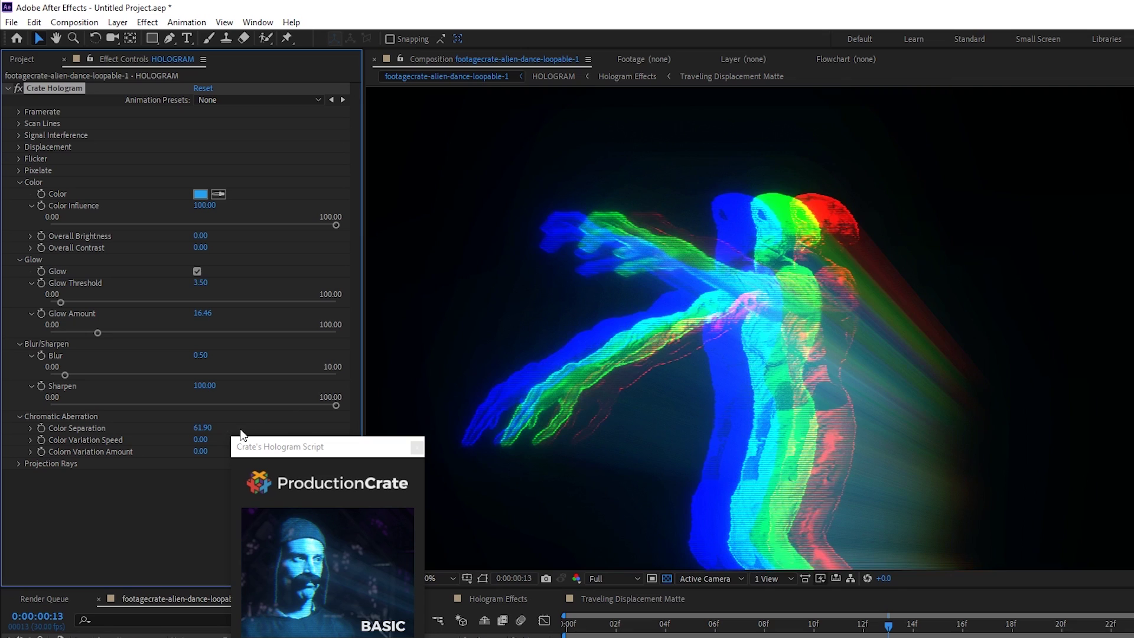
{"action": "scroll", "coordinate": [771, 304], "scroll_direction": "up", "scroll_amount": 1}
{"action": "left_click_drag", "start_coordinate": [715, 109], "coordinate": [690, 220]}
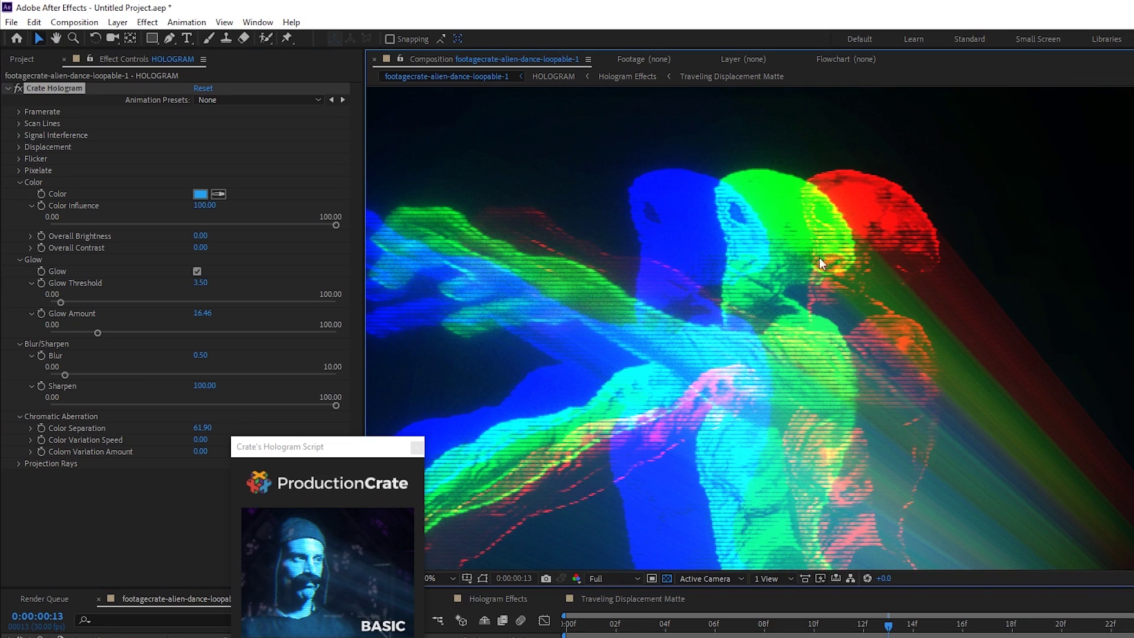
{"action": "scroll", "coordinate": [819, 257], "scroll_direction": "up", "scroll_amount": 1}
{"action": "scroll", "coordinate": [741, 218], "scroll_direction": "down", "scroll_amount": 3}
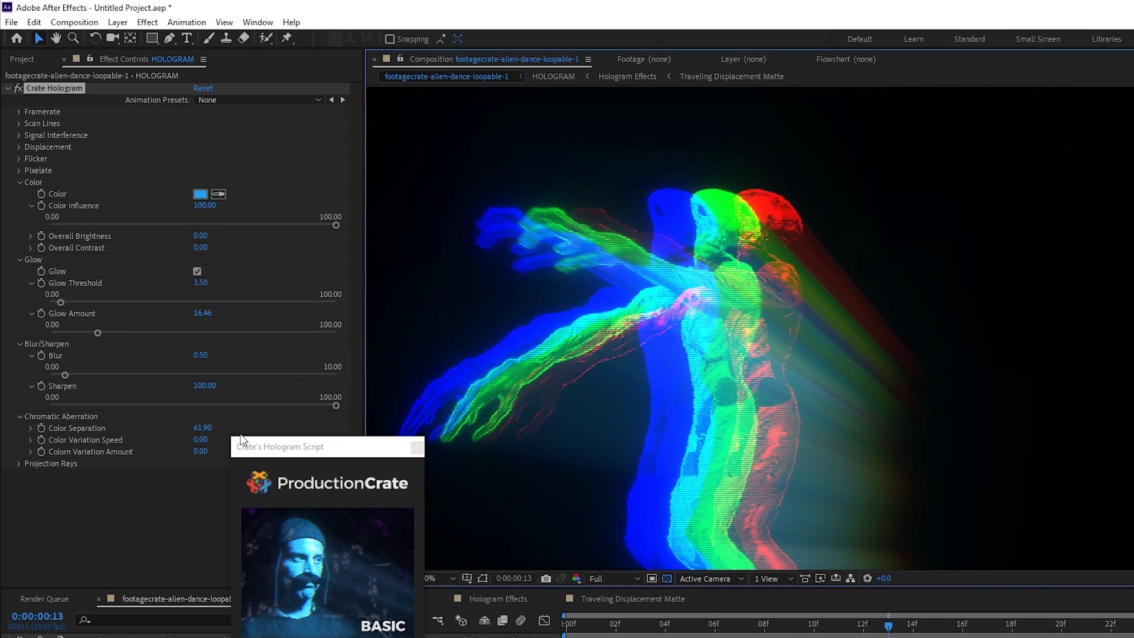
- Lower the Color Separation to 3
{"action": "left_click", "coordinate": [202, 427]}
{"action": "type", "text": "3"}
{"action": "key", "text": "Return"}
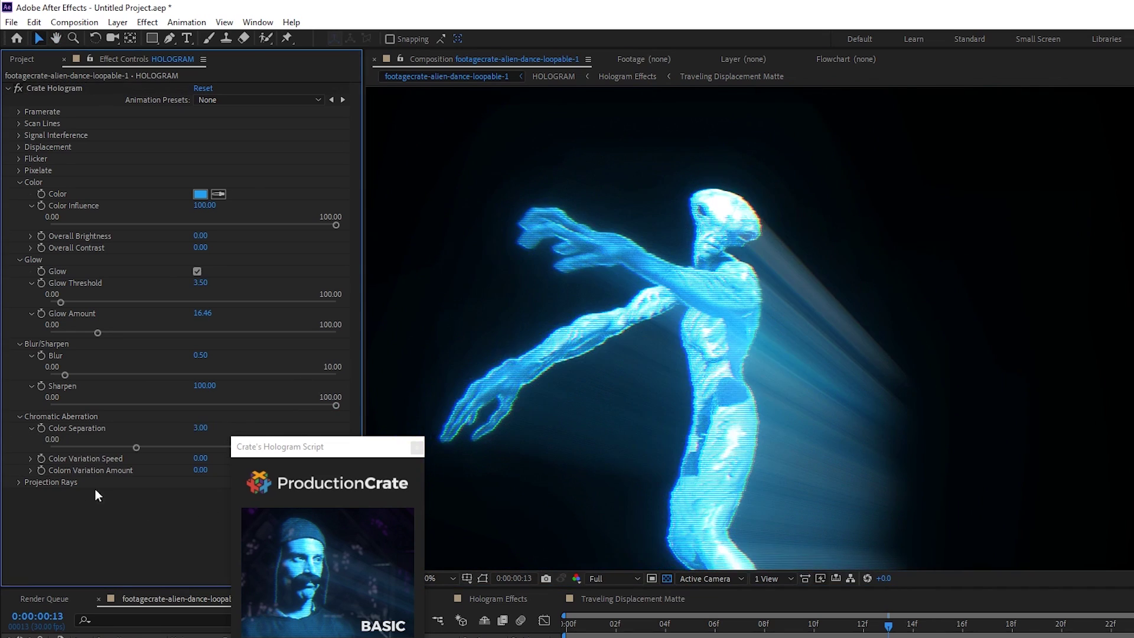
- Set Color Separation to 4.40 and both color variation controls, speed and amount, to 10, keeping the script window clear of the sliders
{"action": "left_click", "coordinate": [30, 458]}
{"action": "left_click", "coordinate": [32, 488]}
{"action": "left_click_drag", "start_coordinate": [302, 452], "coordinate": [398, 317]}
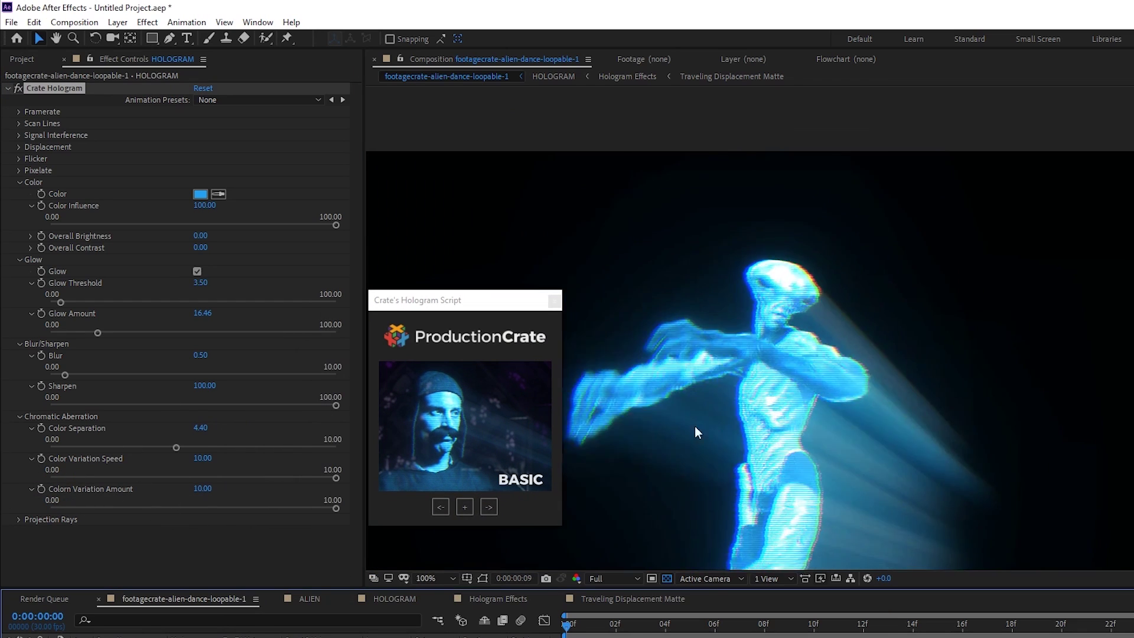
{"action": "scroll", "coordinate": [933, 391], "scroll_direction": "up", "scroll_amount": 2}
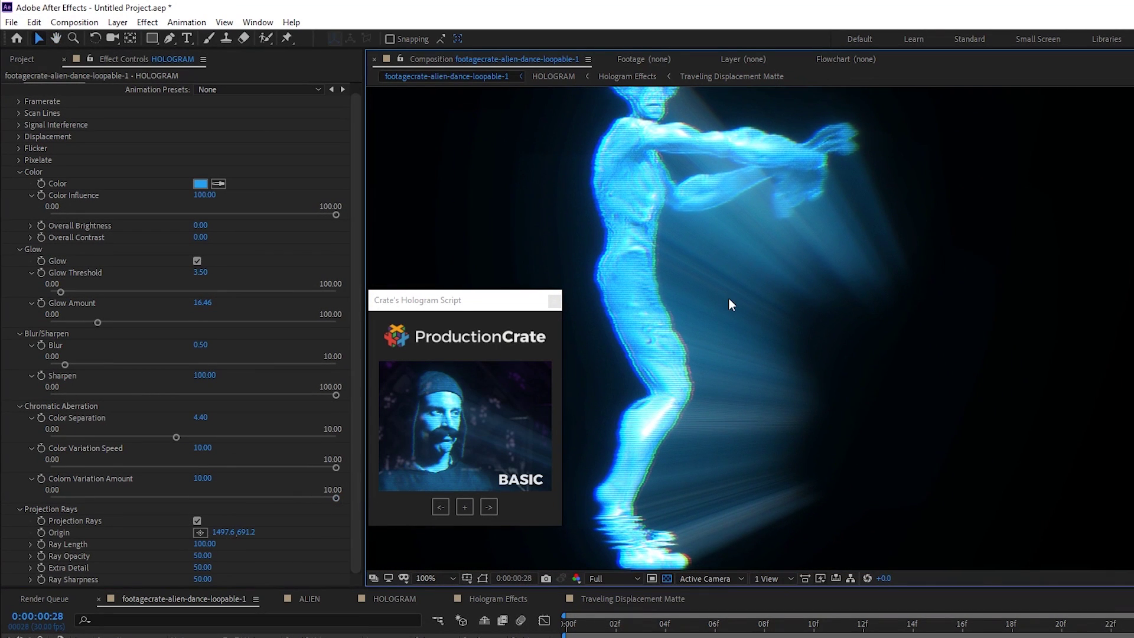
- Compare the hologram with Projection Rays off and on, and set the Ray Length to 196 and Ray Opacity to 21
{"action": "left_click", "coordinate": [200, 519]}
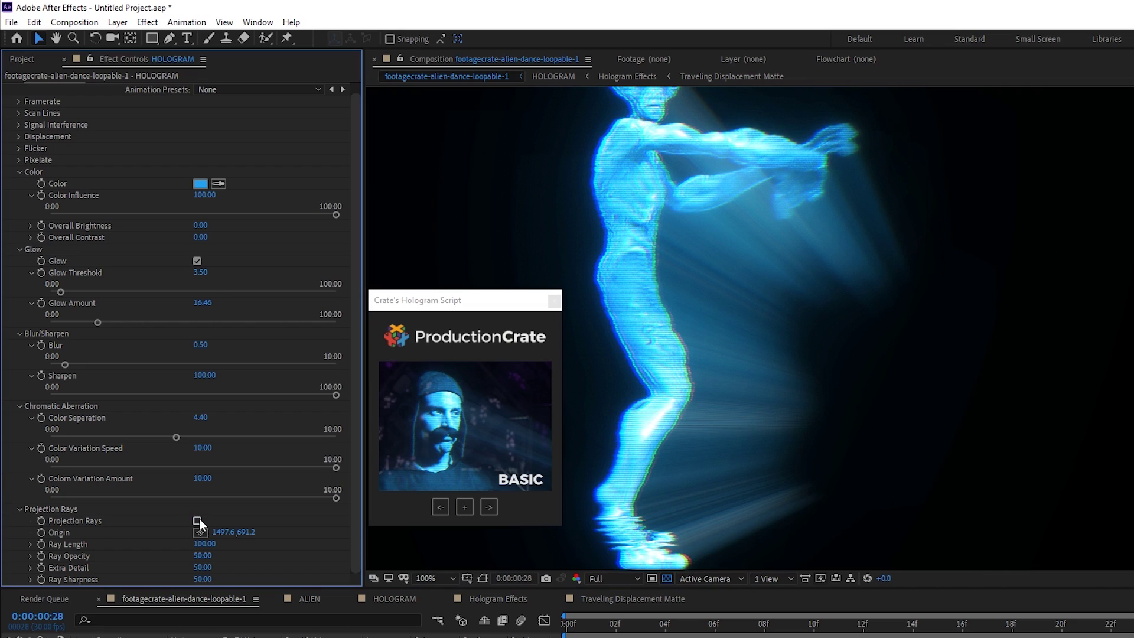
{"action": "left_click", "coordinate": [199, 520]}
{"action": "left_click", "coordinate": [200, 520]}
{"action": "left_click", "coordinate": [199, 520]}
{"action": "left_click", "coordinate": [200, 520]}
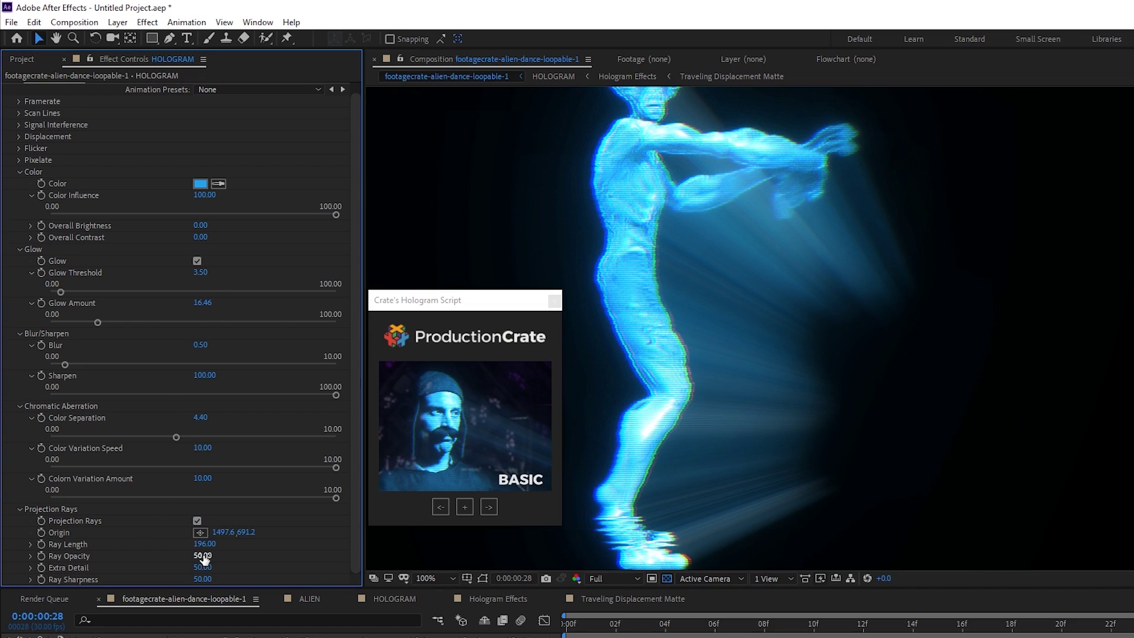
{"action": "left_click_drag", "start_coordinate": [204, 558], "coordinate": [183, 557]}
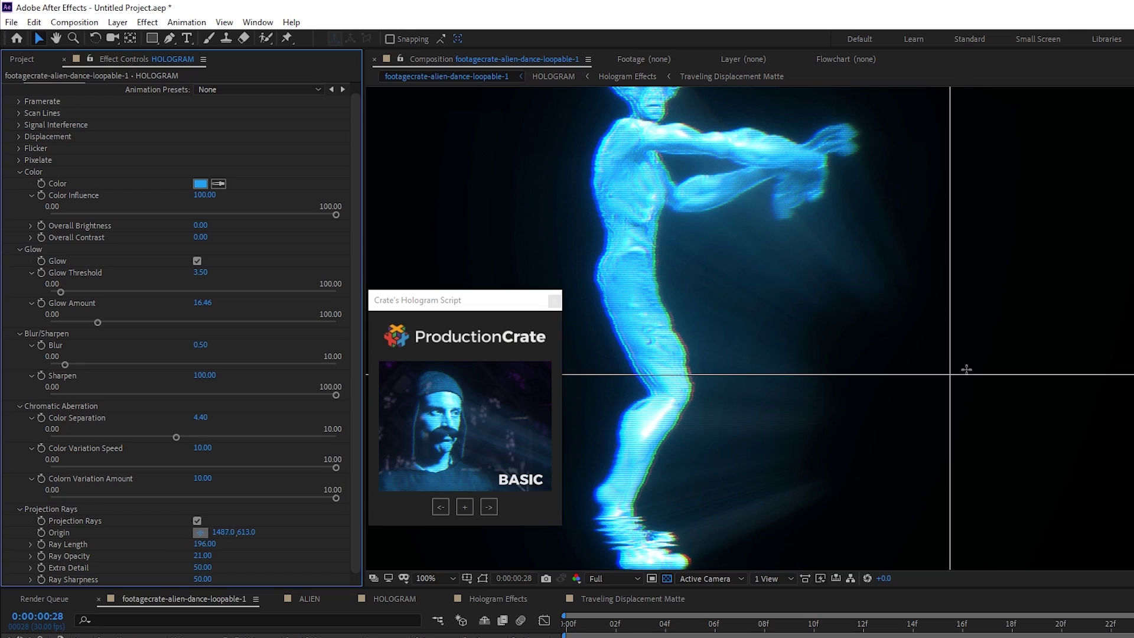
- Test the ray origin at 1556, 624 and 1788, 646, and move it to the frame's upper-left corner at 128, 90
{"action": "left_click", "coordinate": [966, 370]}
{"action": "key", "text": "comma"}
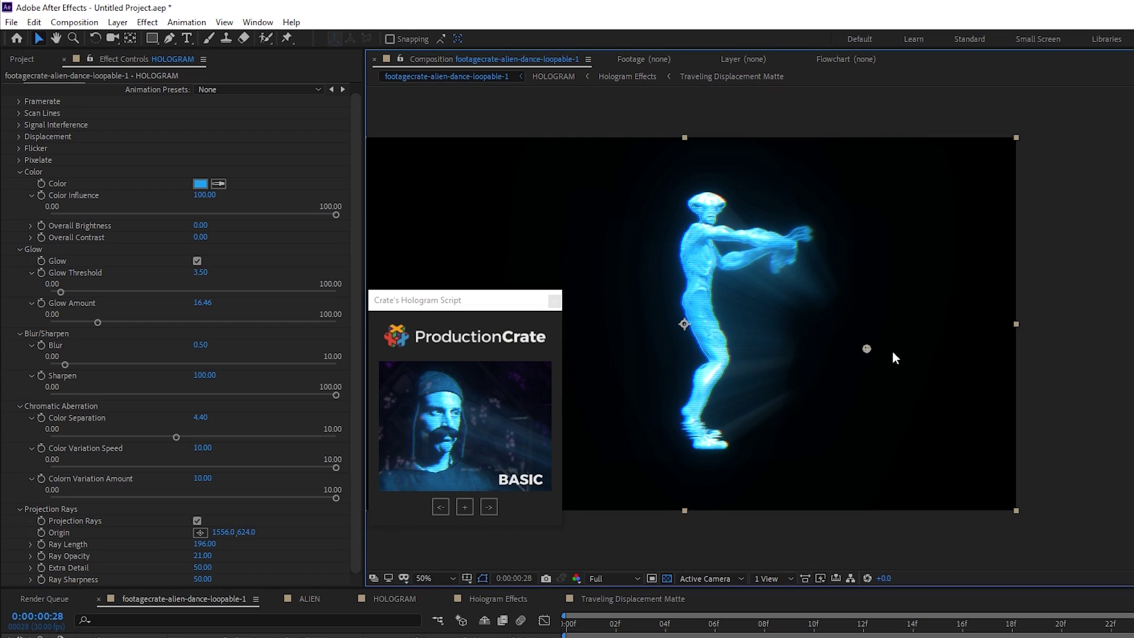
{"action": "left_click", "coordinate": [968, 359]}
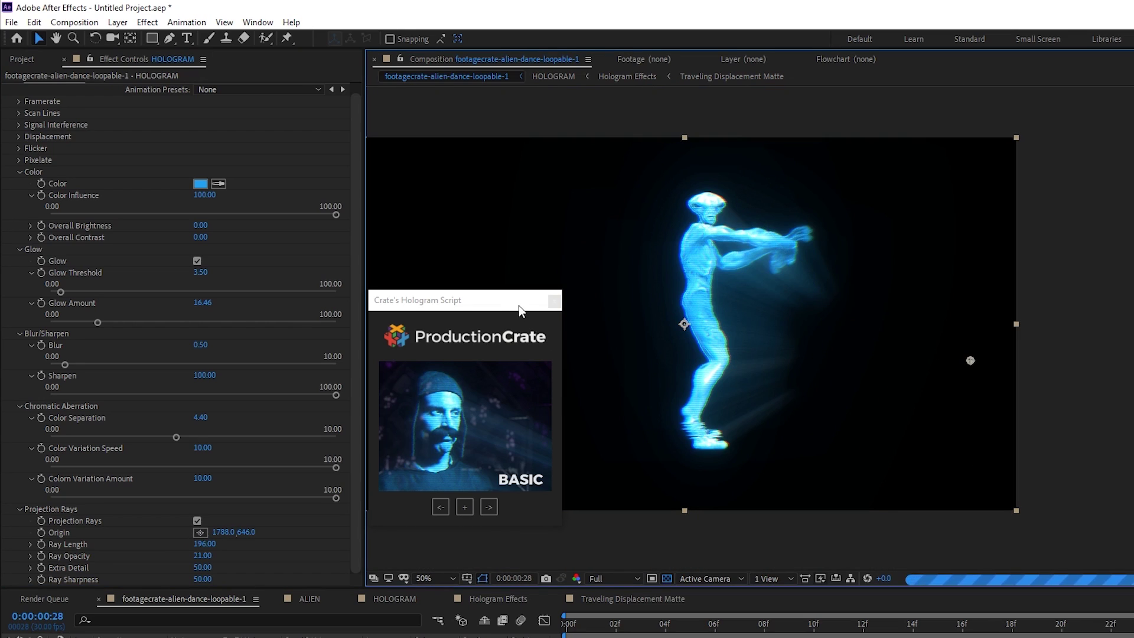
{"action": "left_click_drag", "start_coordinate": [519, 306], "coordinate": [459, 391]}
{"action": "left_click_drag", "start_coordinate": [973, 363], "coordinate": [401, 172]}
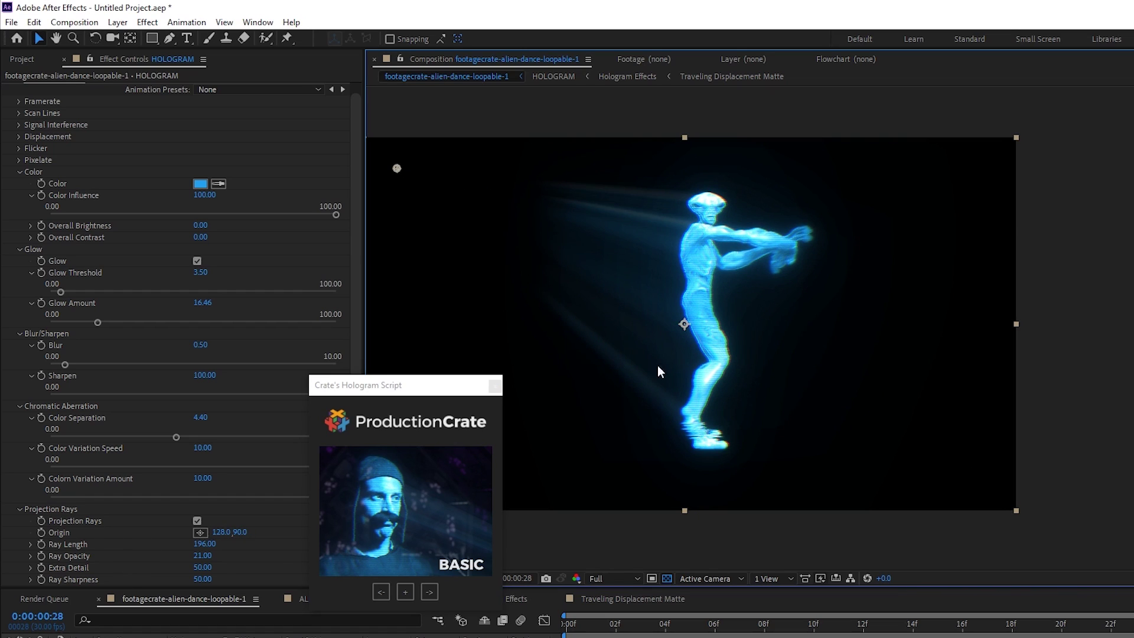
{"action": "scroll", "coordinate": [670, 340], "scroll_direction": "up", "scroll_amount": 1}
{"action": "left_click_drag", "start_coordinate": [640, 265], "coordinate": [787, 400]}
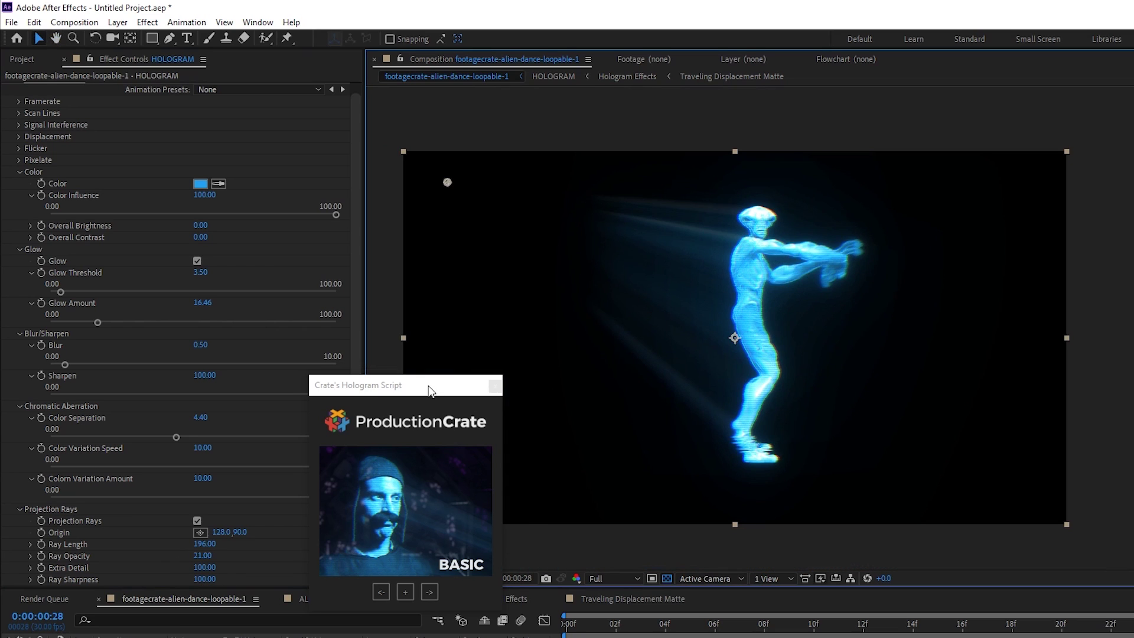
- Set the rays' Extra Detail and Ray Sharpness to 100, and create a new composition from the ALIEN composition
{"action": "left_click_drag", "start_coordinate": [430, 392], "coordinate": [489, 329]}
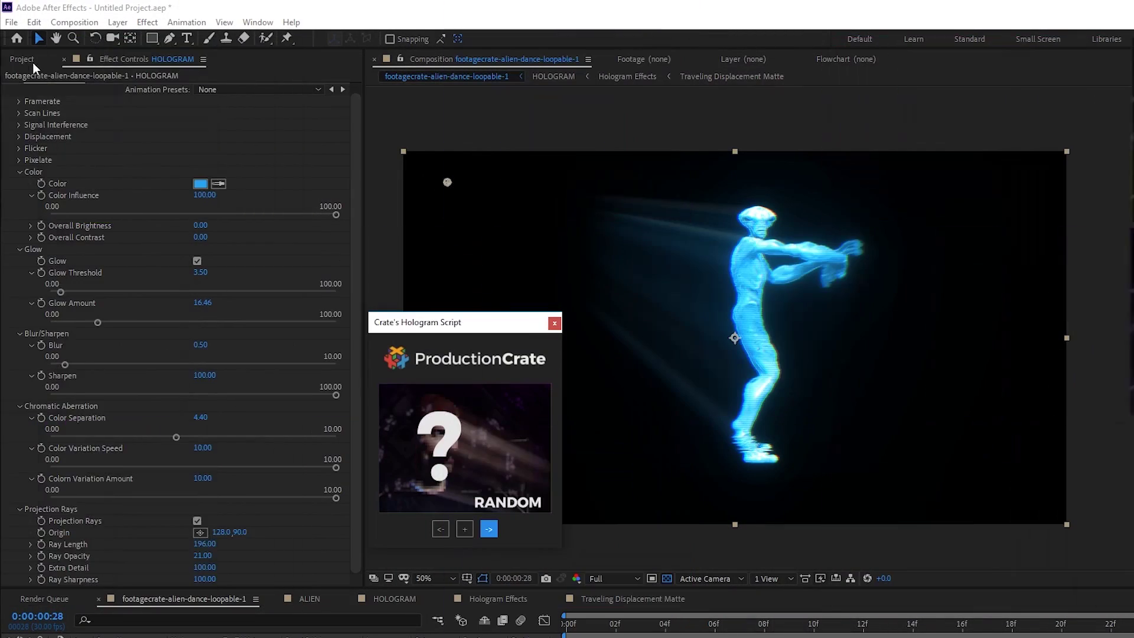
{"action": "left_click", "coordinate": [24, 59]}
{"action": "left_click_drag", "start_coordinate": [36, 184], "coordinate": [41, 579]}
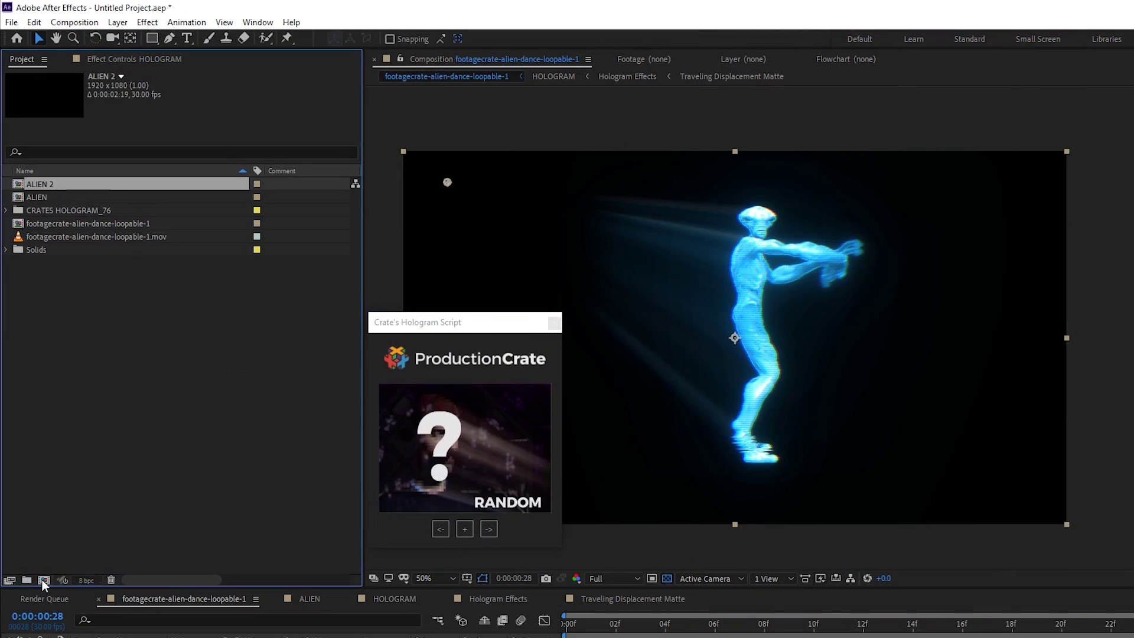
- Apply the Random hologram preset to the alien in the ALIEN 2 composition and examine the result from head to feet
{"action": "left_click", "coordinate": [465, 529]}
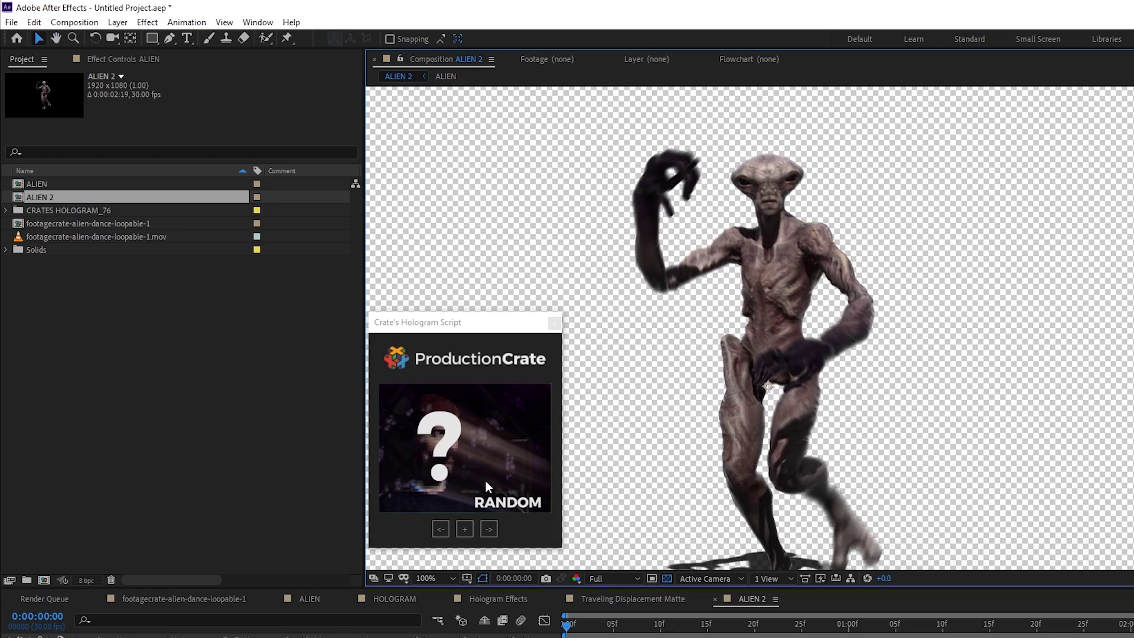
{"action": "left_click", "coordinate": [467, 529]}
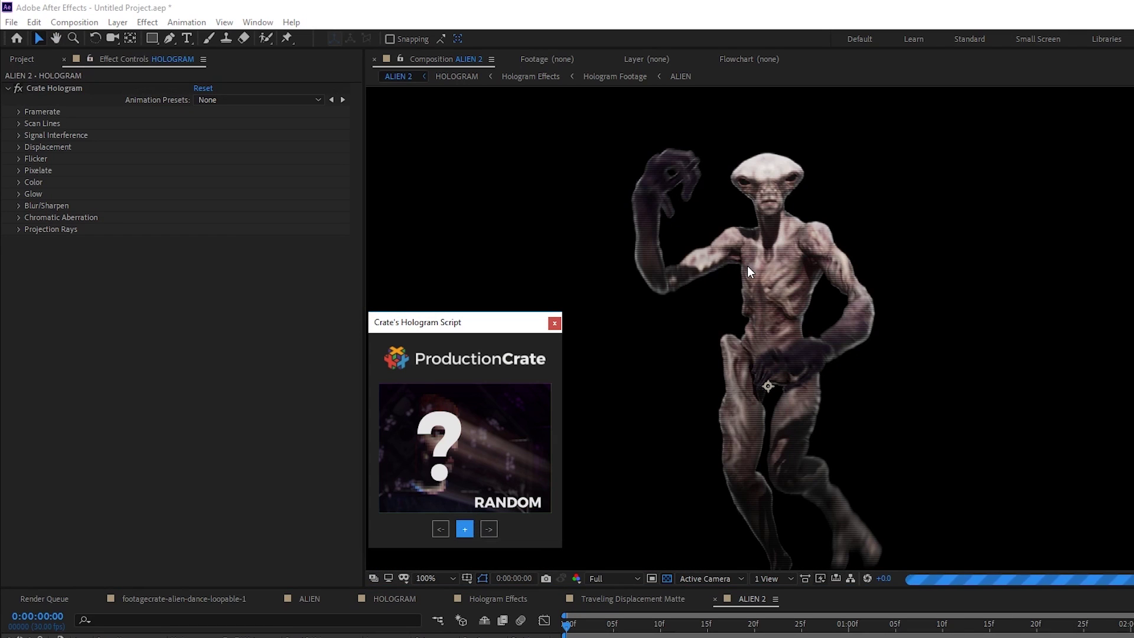
{"action": "scroll", "coordinate": [746, 266], "scroll_direction": "down", "scroll_amount": 1}
{"action": "left_click_drag", "start_coordinate": [750, 319], "coordinate": [763, 370]}
{"action": "scroll", "coordinate": [764, 370], "scroll_direction": "up", "scroll_amount": 1}
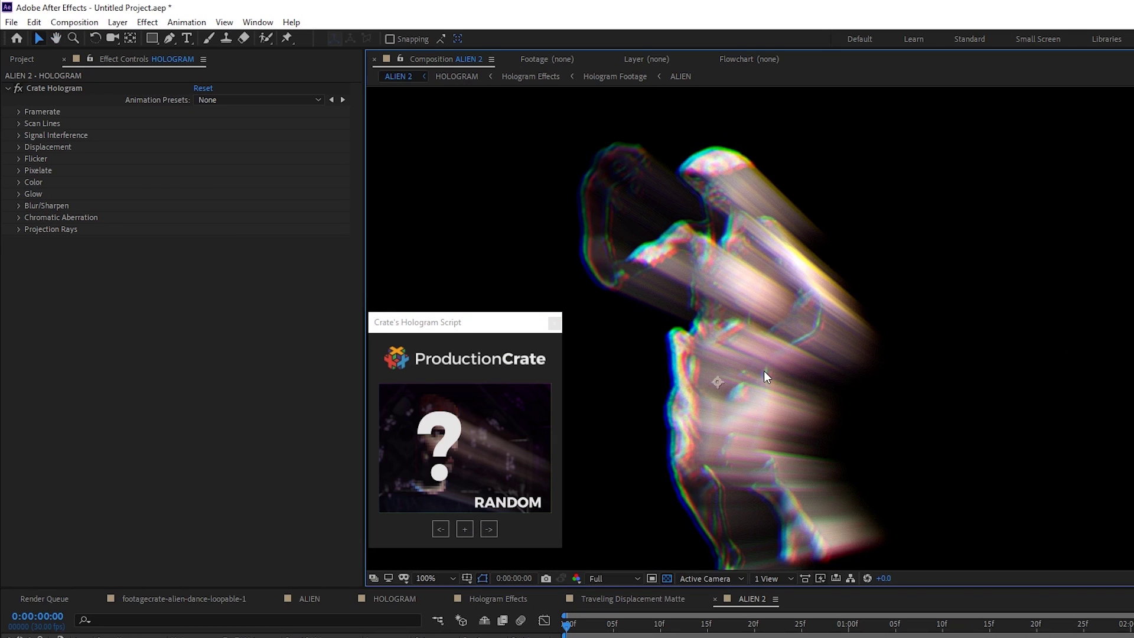
{"action": "left_click_drag", "start_coordinate": [746, 328], "coordinate": [761, 328]}
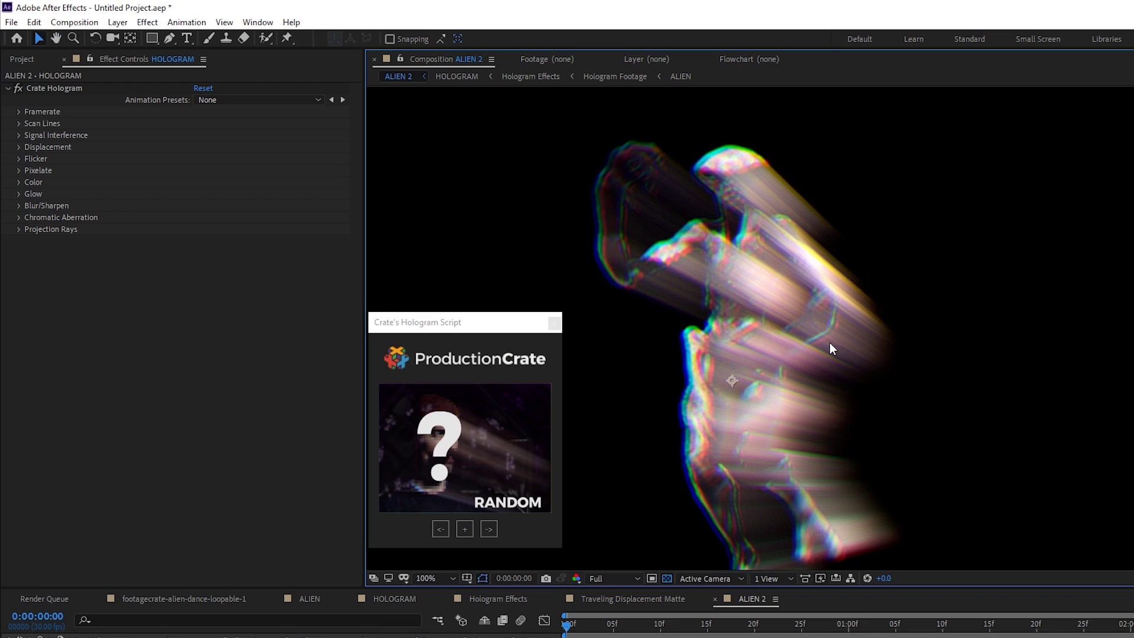
{"action": "left_click_drag", "start_coordinate": [829, 343], "coordinate": [795, 297]}
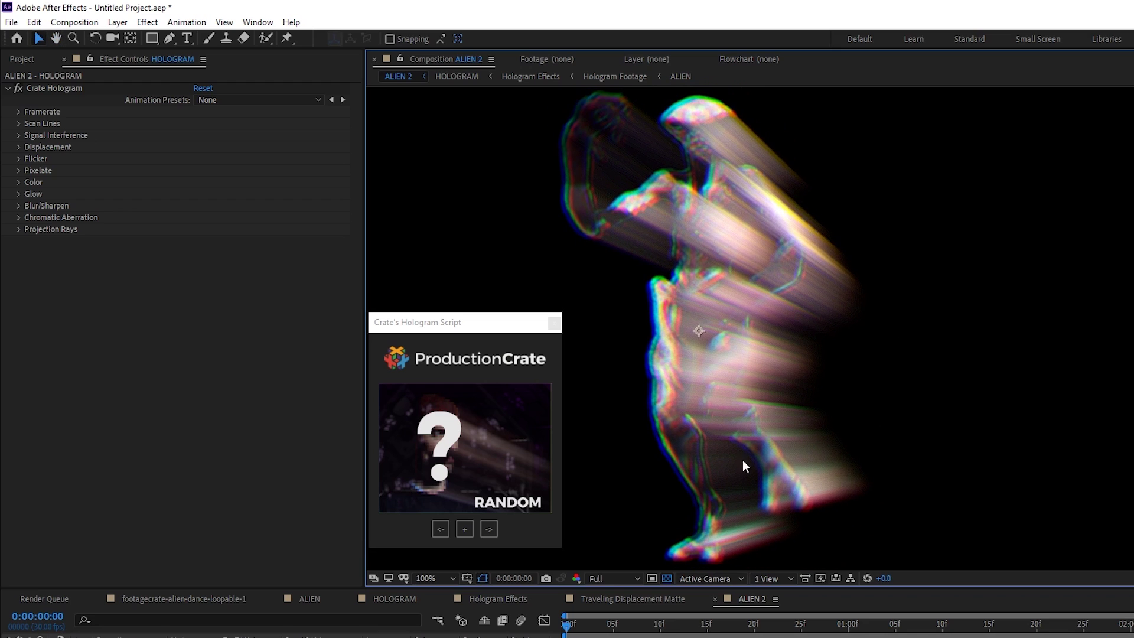
{"action": "left_click_drag", "start_coordinate": [701, 159], "coordinate": [736, 192]}
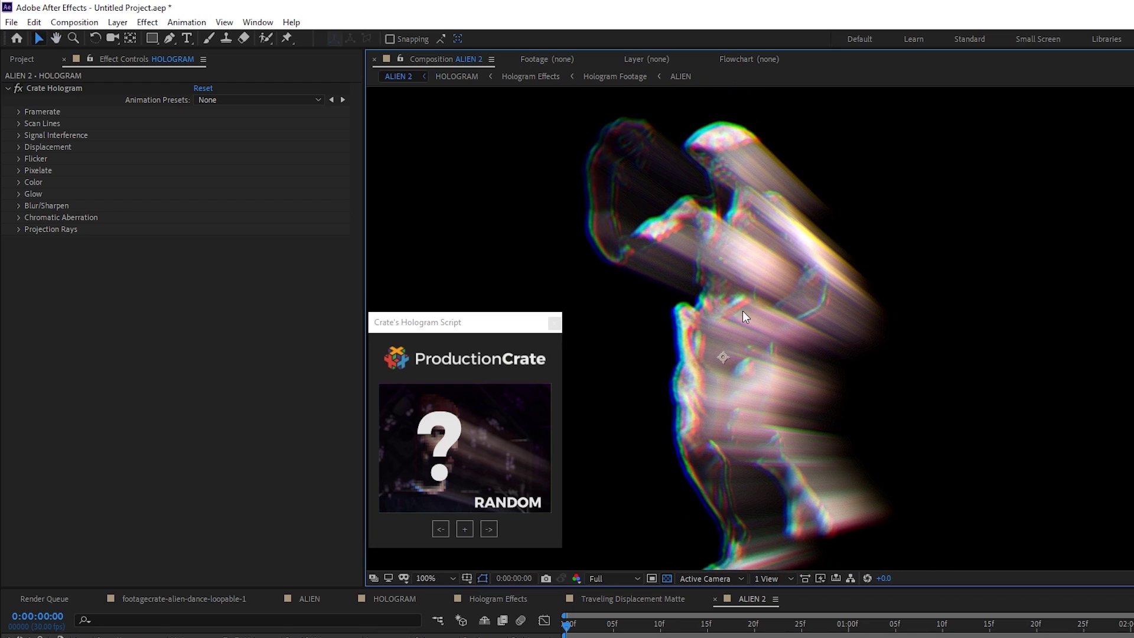
{"action": "left_click_drag", "start_coordinate": [744, 318], "coordinate": [707, 301]}
- Turn off the Projection Rays to inspect the alien, and undo back to before the Random hologram preset
{"action": "left_click", "coordinate": [18, 229]}
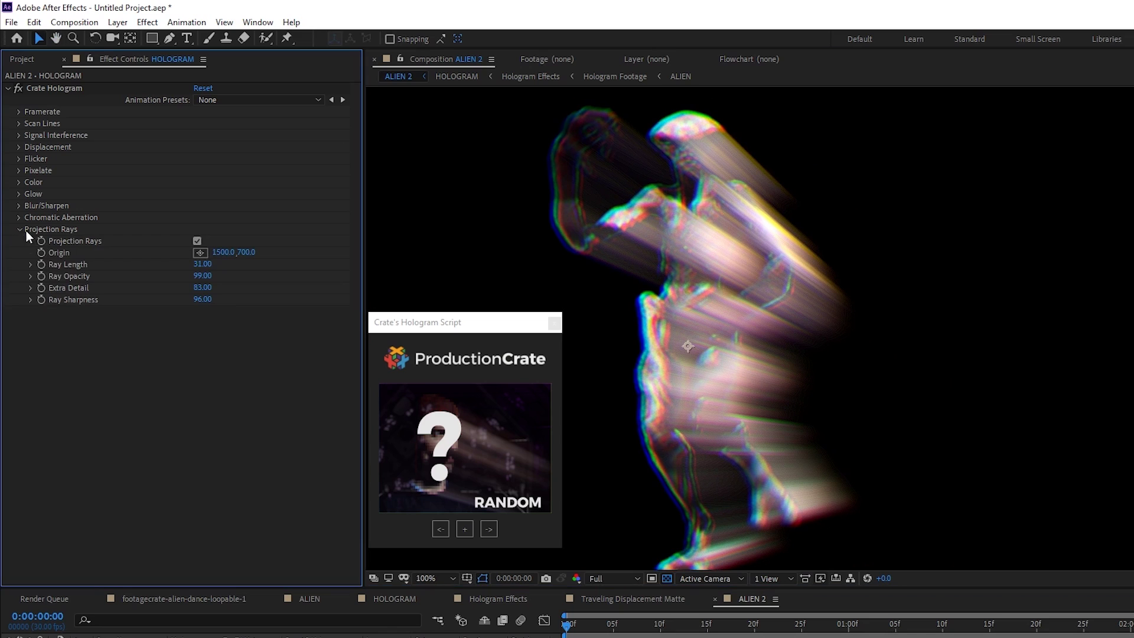
{"action": "left_click", "coordinate": [197, 242]}
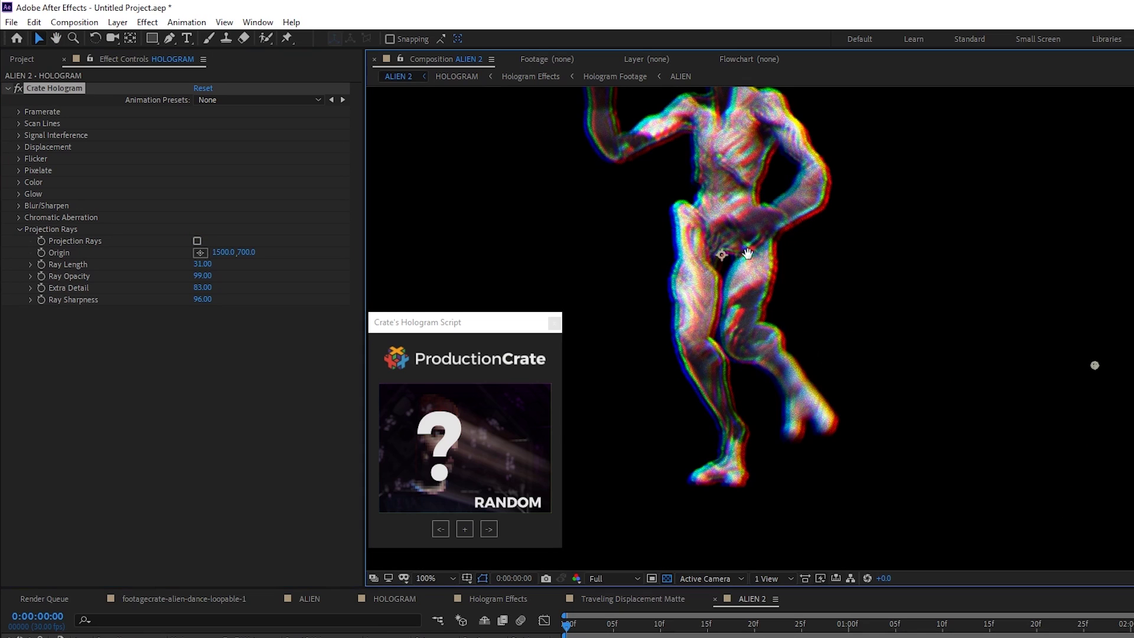
{"action": "key", "text": "ctrl+z"}
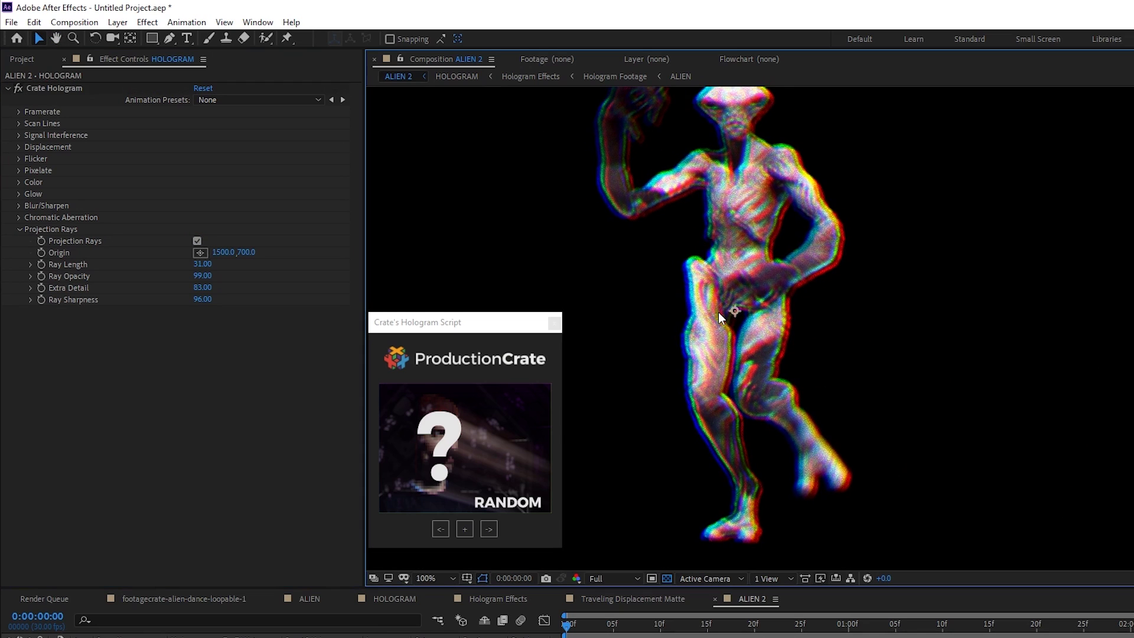
{"action": "key", "text": "ctrl+z"}
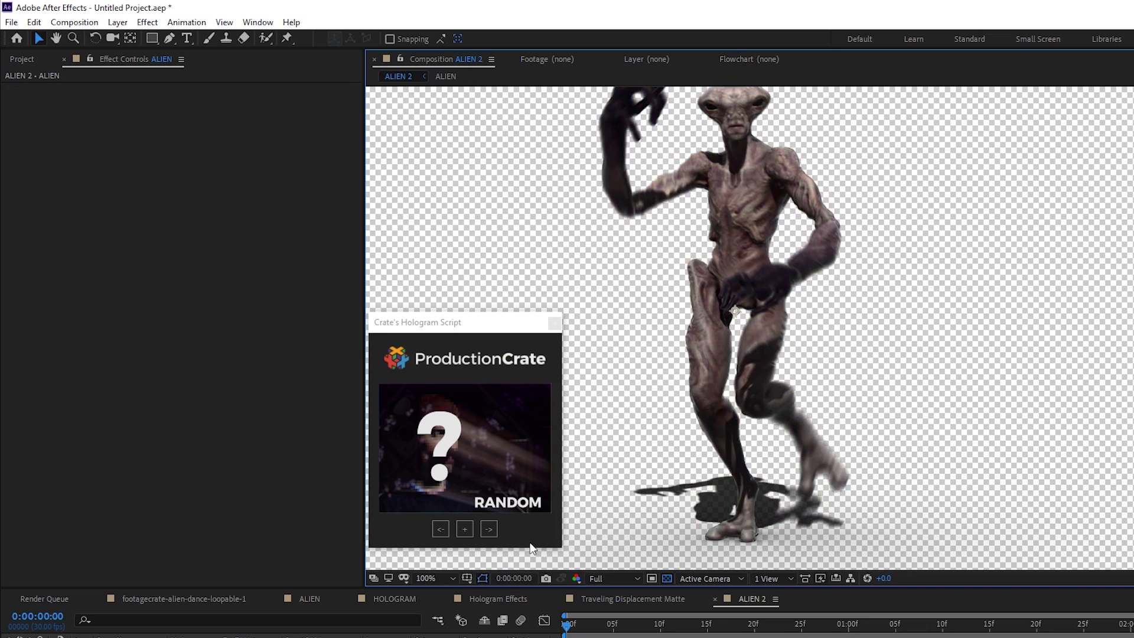
- Try the Random hologram preset on the alien, inspect its upper body up close, and undo the preset
{"action": "left_click", "coordinate": [464, 528]}
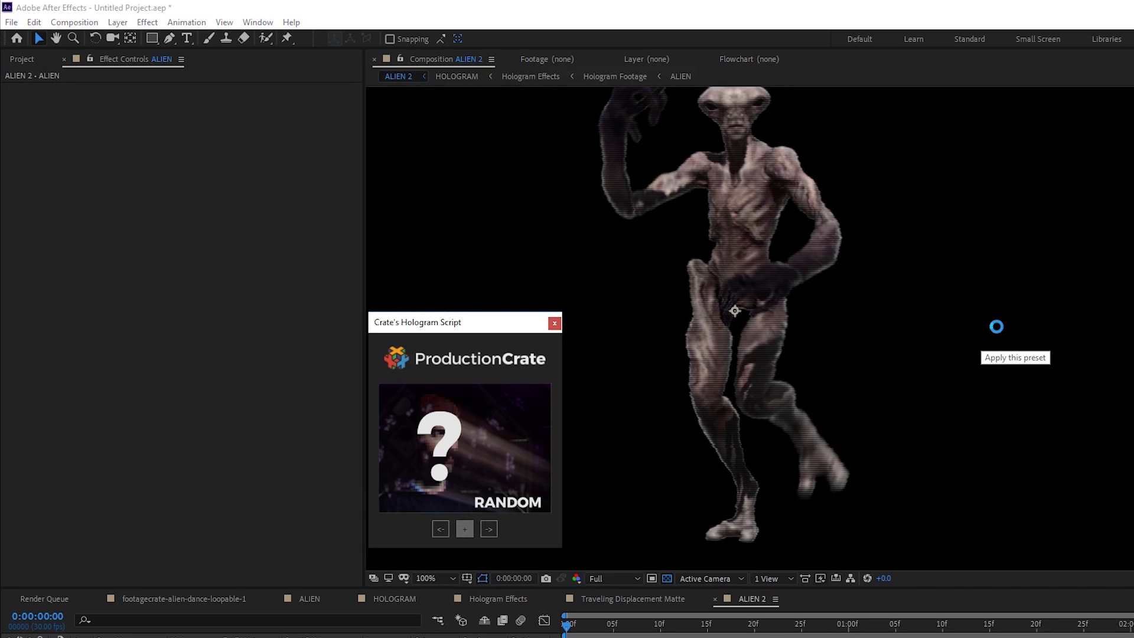
{"action": "scroll", "coordinate": [786, 301], "scroll_direction": "up", "scroll_amount": 1}
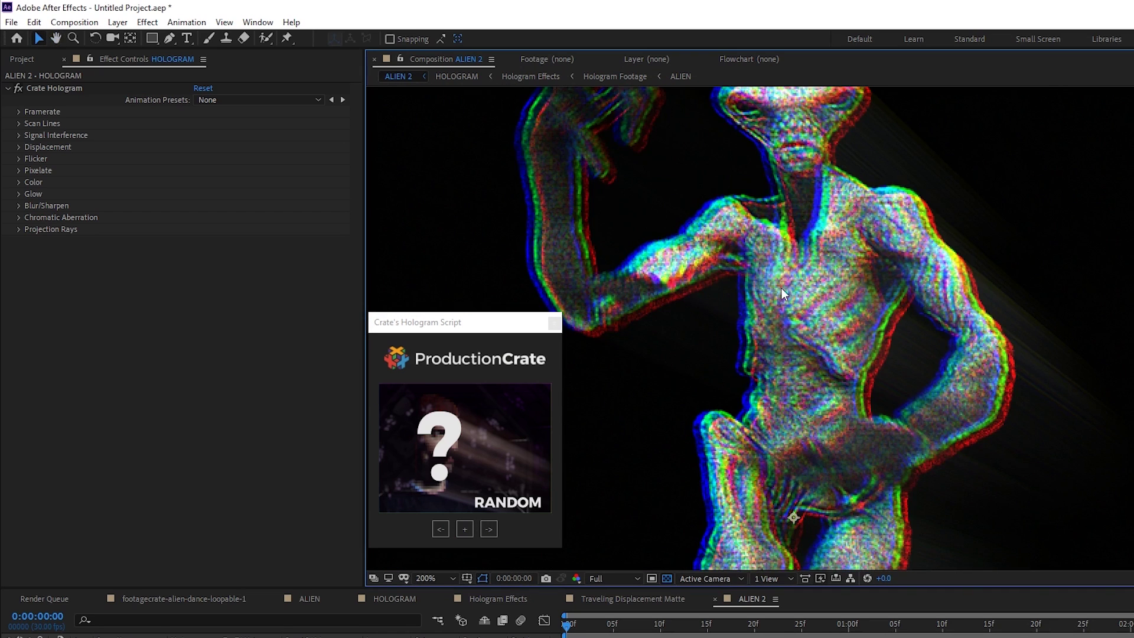
{"action": "left_click_drag", "start_coordinate": [922, 297], "coordinate": [929, 310]}
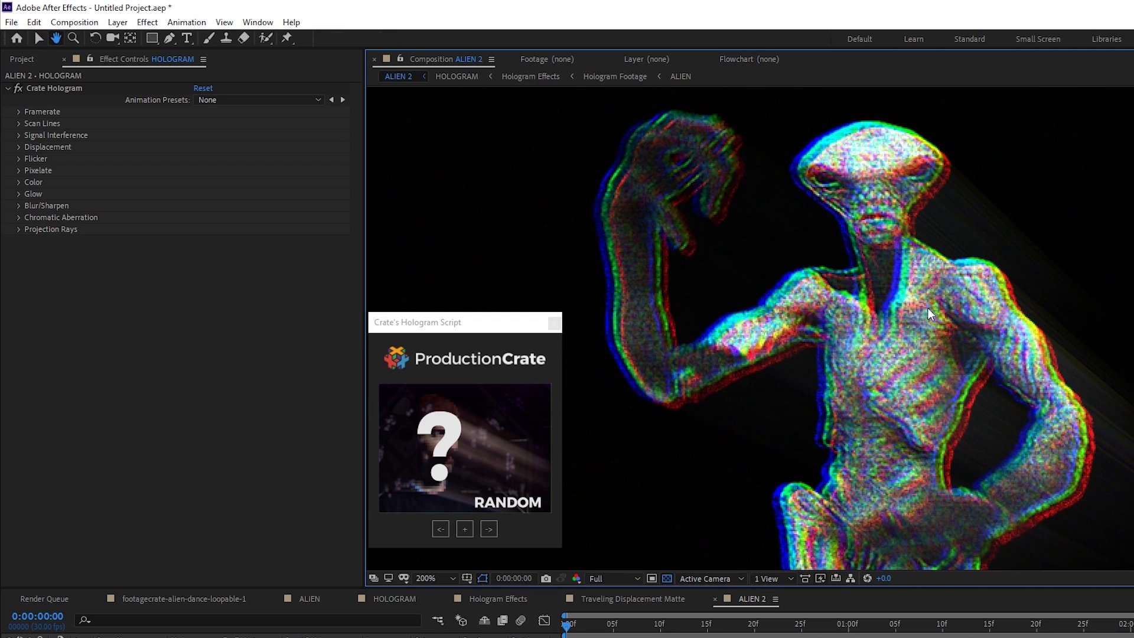
{"action": "key", "text": "ctrl+z"}
- Generate another Random hologram look, examine the full frame and the alien up close, and undo it
{"action": "left_click", "coordinate": [467, 533]}
{"action": "scroll", "coordinate": [895, 483], "scroll_direction": "down", "scroll_amount": 2}
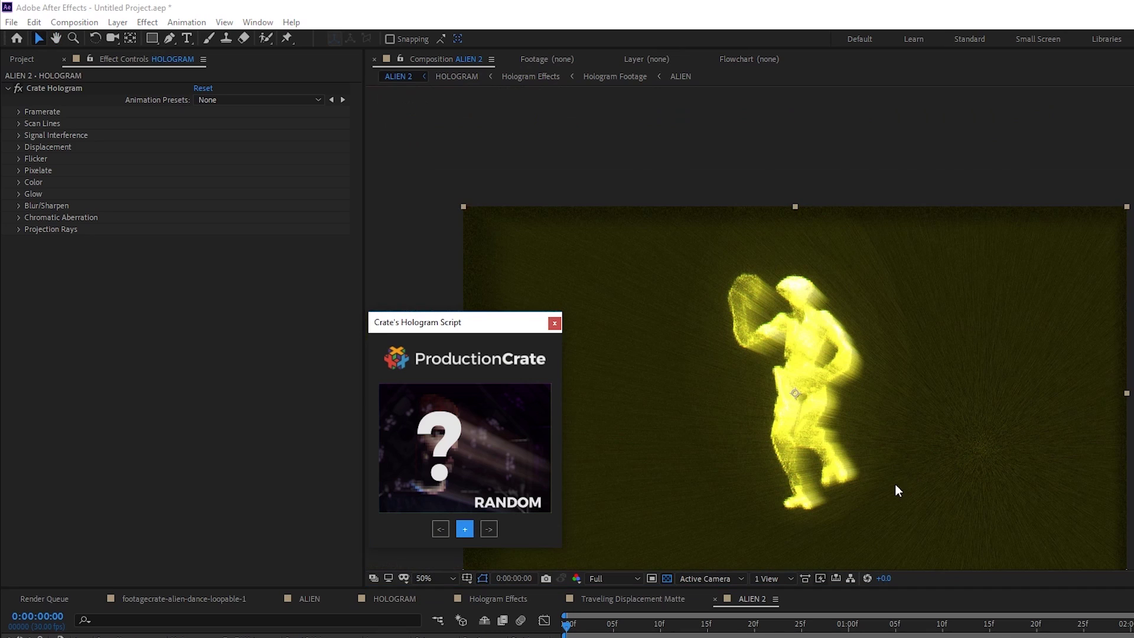
{"action": "left_click_drag", "start_coordinate": [894, 479], "coordinate": [871, 412]}
{"action": "scroll", "coordinate": [866, 408], "scroll_direction": "up", "scroll_amount": 1}
{"action": "left_click_drag", "start_coordinate": [845, 357], "coordinate": [814, 319]}
{"action": "scroll", "coordinate": [742, 301], "scroll_direction": "down", "scroll_amount": 1}
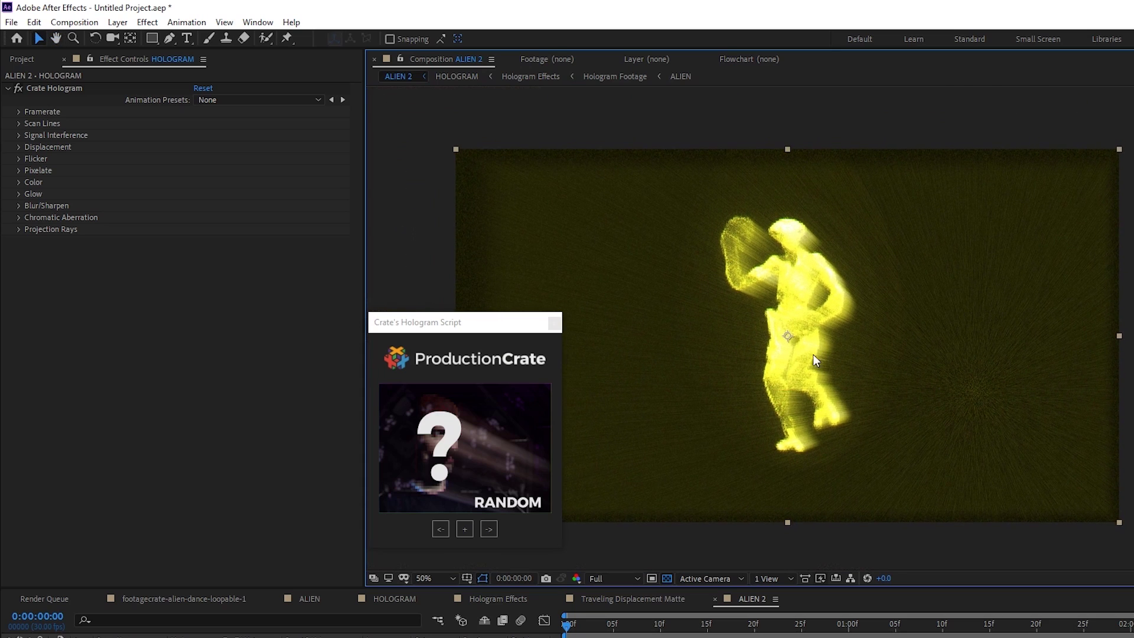
{"action": "scroll", "coordinate": [812, 353], "scroll_direction": "up", "scroll_amount": 2}
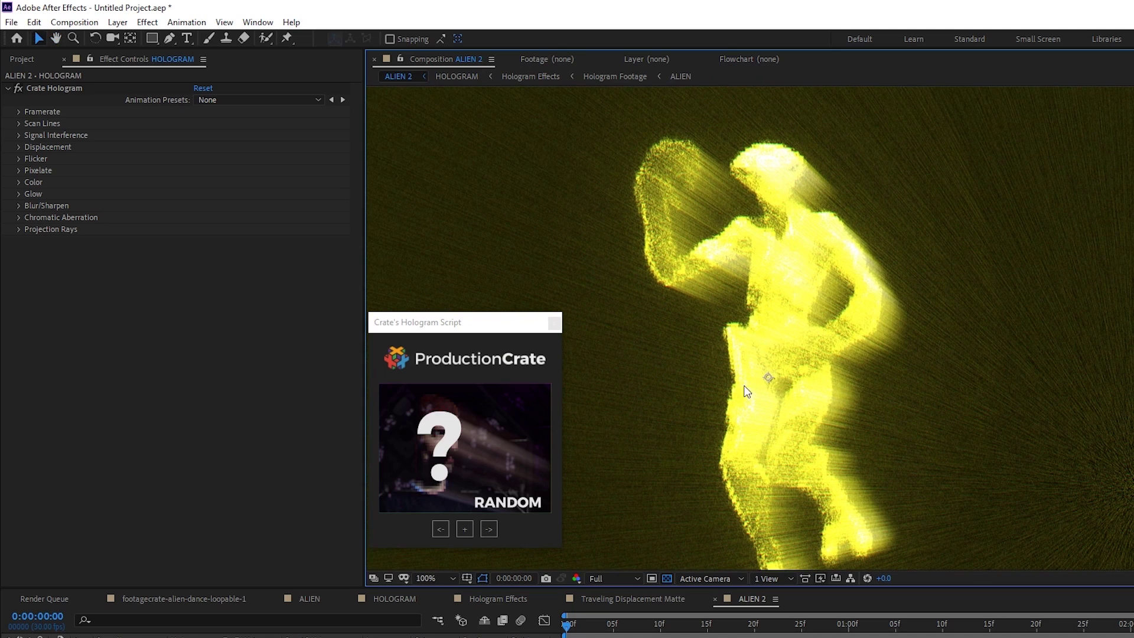
{"action": "key", "text": "ctrl+z"}
- Apply the Random hologram preset once more and preview the alien's dance over the first second
{"action": "left_click", "coordinate": [464, 529]}
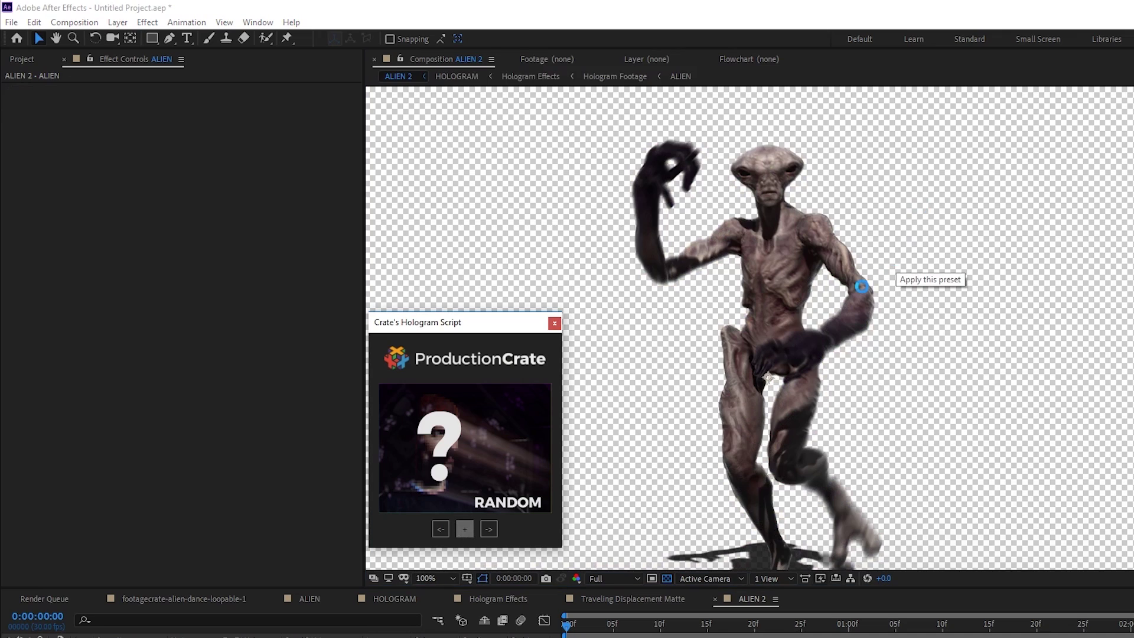
{"action": "scroll", "coordinate": [820, 323], "scroll_direction": "up", "scroll_amount": 2}
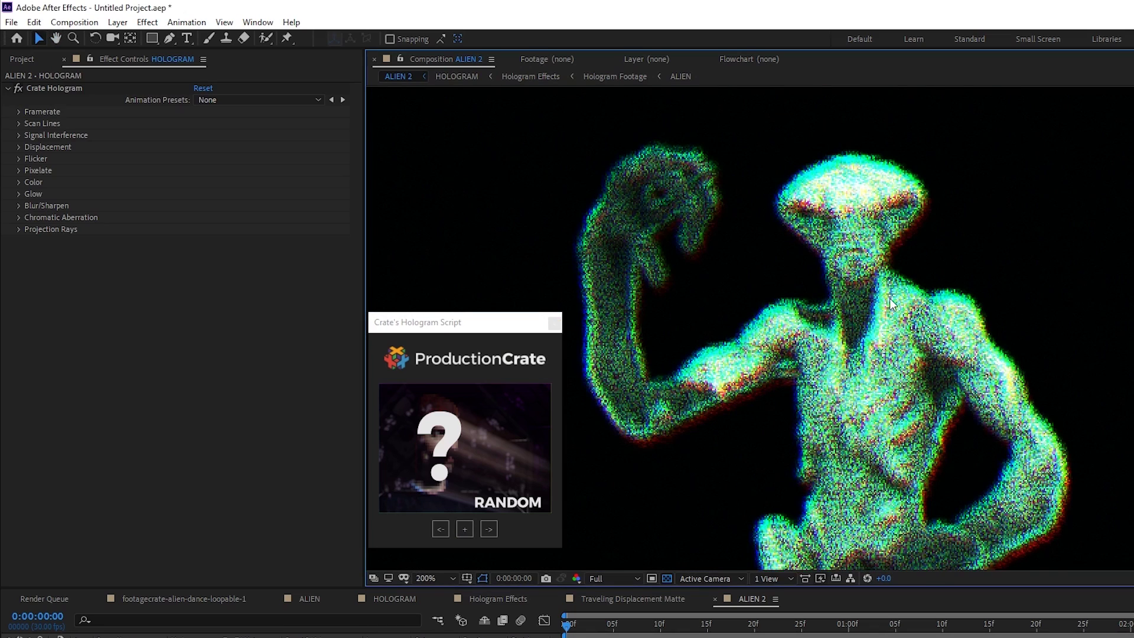
{"action": "left_click", "coordinate": [829, 625]}
{"action": "key", "text": "space"}
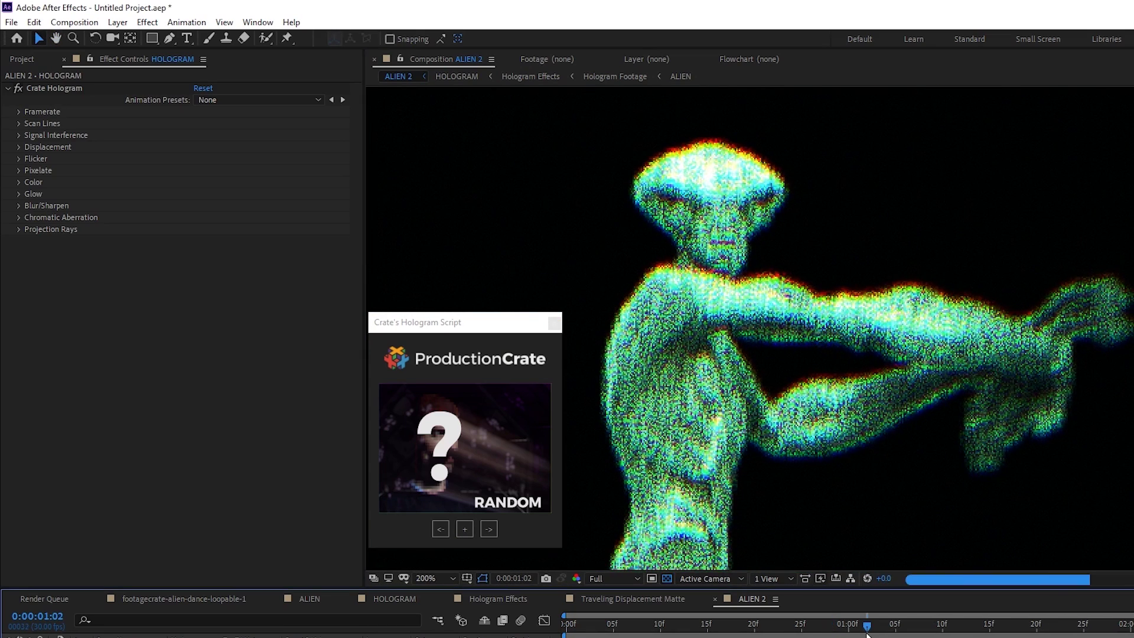
{"action": "key", "text": "space"}
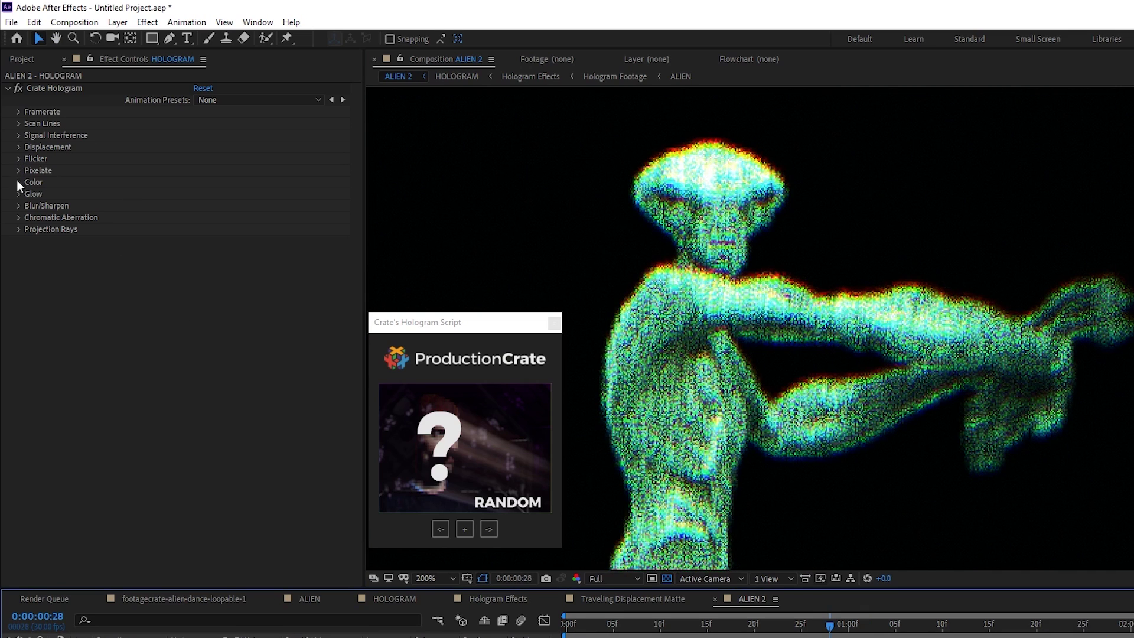
- Reduce the hologram's Noise Amount under Signal Interference to 33.41
{"action": "left_click", "coordinate": [16, 136]}
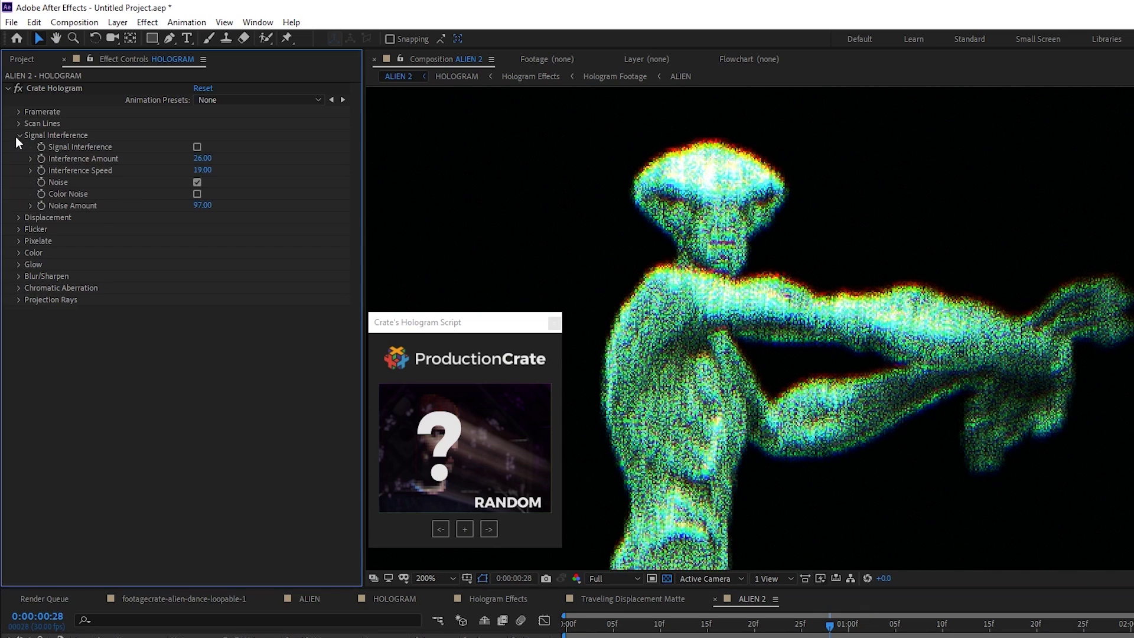
{"action": "left_click", "coordinate": [31, 206]}
{"action": "left_click_drag", "start_coordinate": [168, 225], "coordinate": [148, 216]}
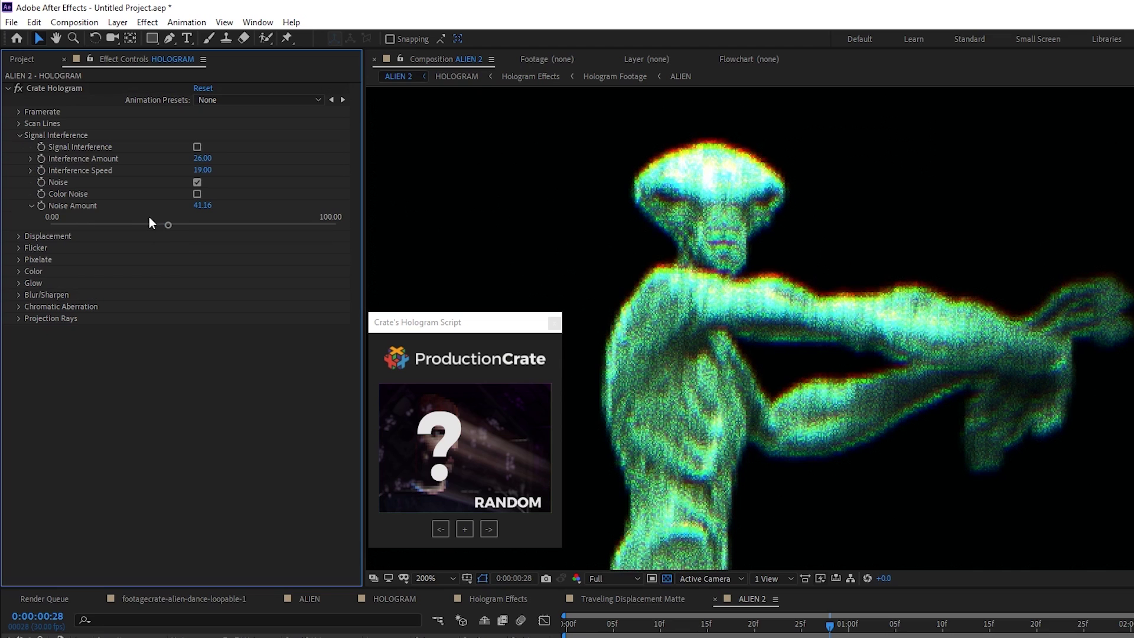
- Set the Scan Lines Angle to 90°, Width to 6 and Amount to 13, with Blur at 0.29, and inspect the alien's legs
{"action": "left_click", "coordinate": [18, 123]}
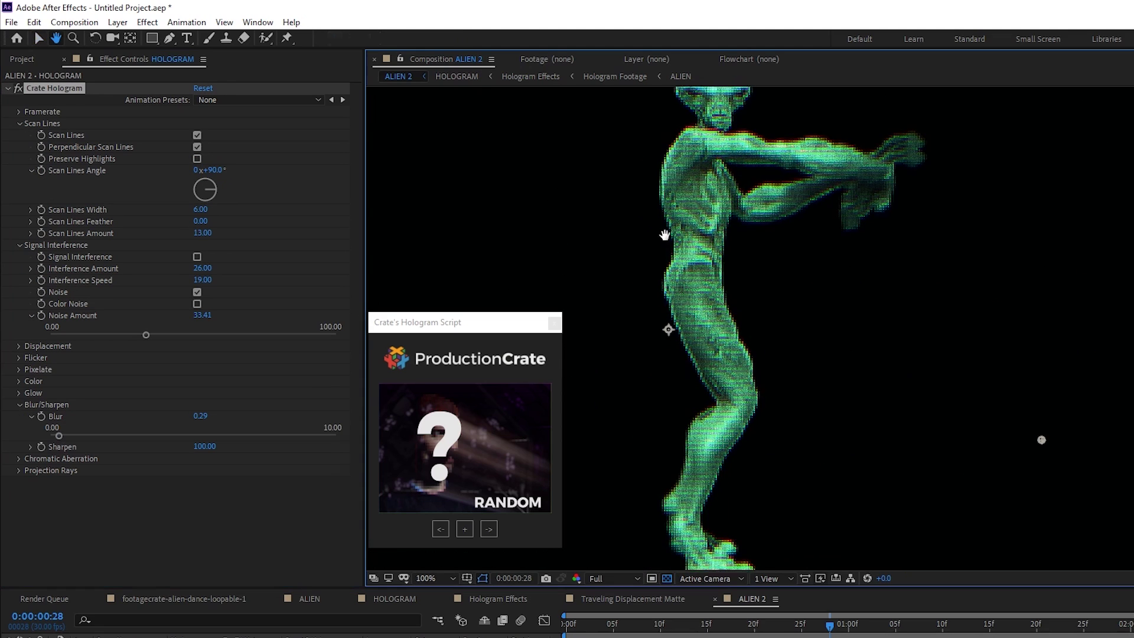
{"action": "left_click_drag", "start_coordinate": [1038, 437], "coordinate": [1066, 372]}
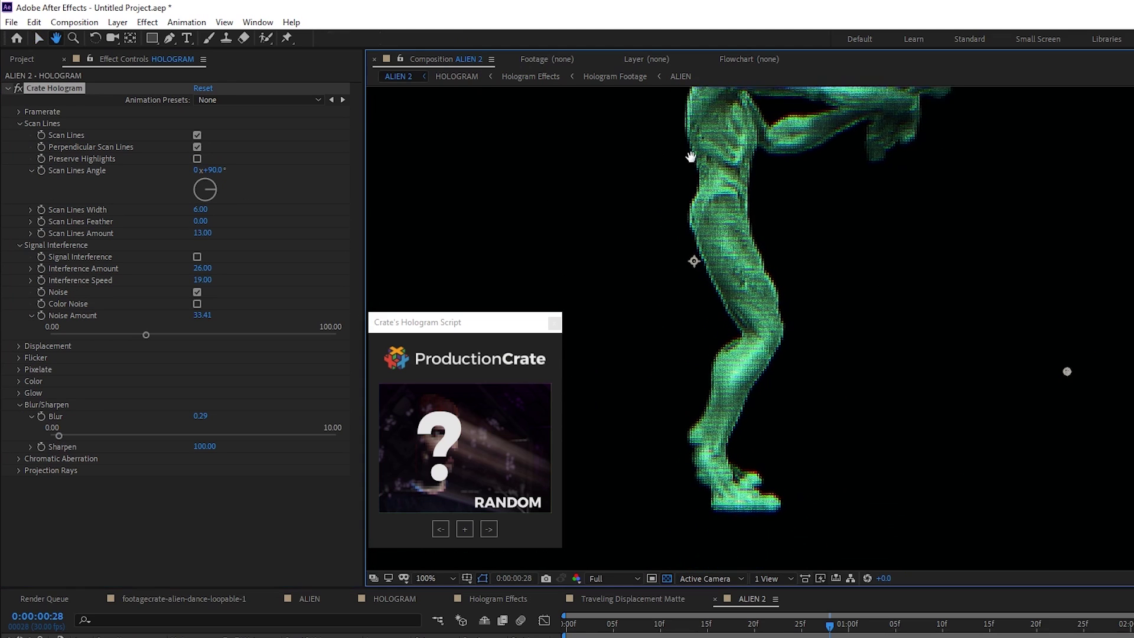
{"action": "left_click_drag", "start_coordinate": [717, 448], "coordinate": [718, 473]}
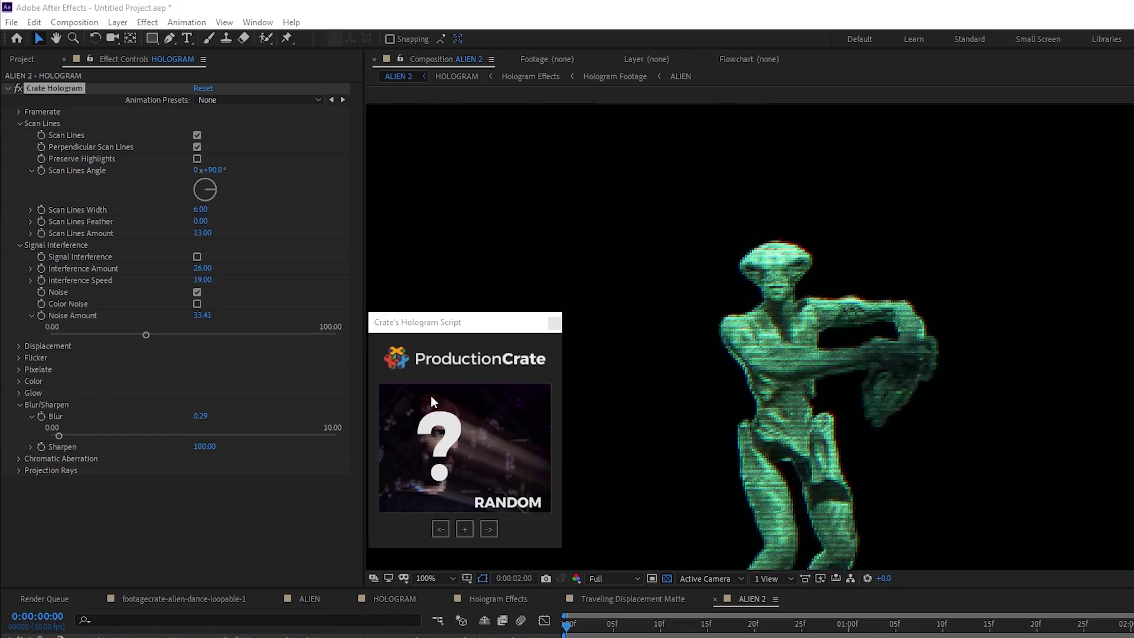
- Move the hologram script window off the alien and browse its presets through Evil and Projector to War Zone
{"action": "left_click_drag", "start_coordinate": [443, 326], "coordinate": [1024, 334]}
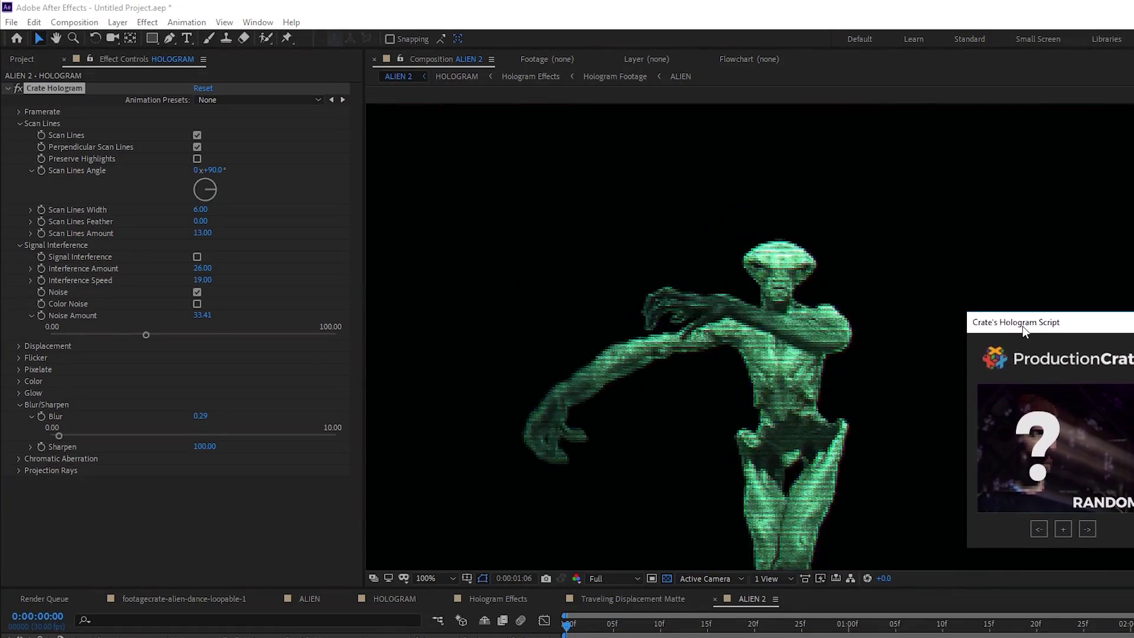
{"action": "left_click", "coordinate": [486, 408]}
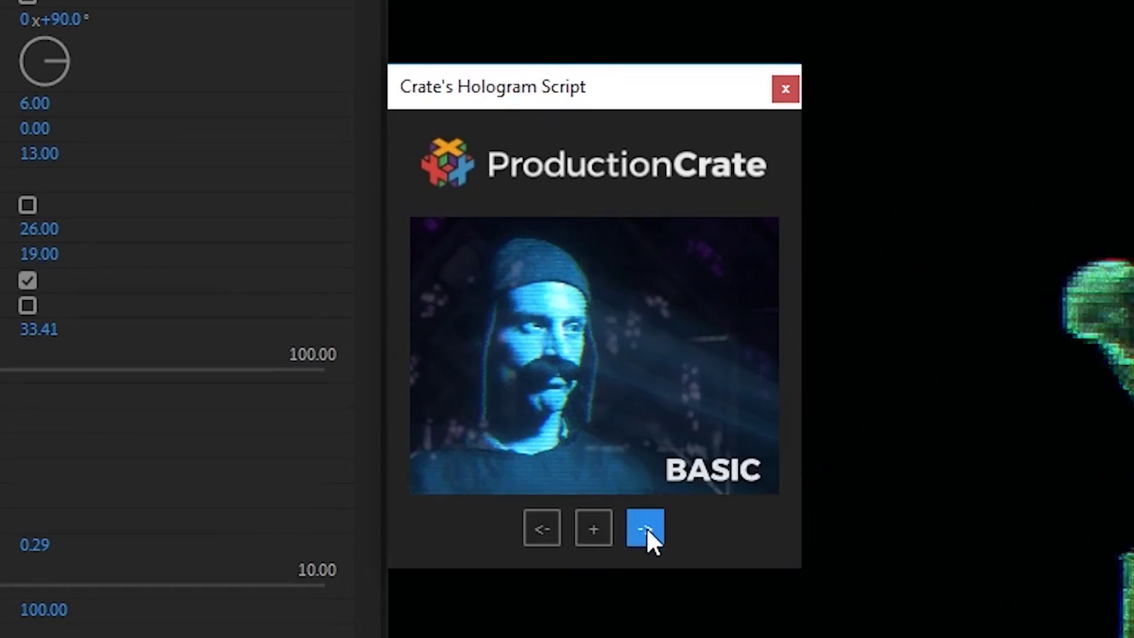
{"action": "left_click", "coordinate": [646, 529]}
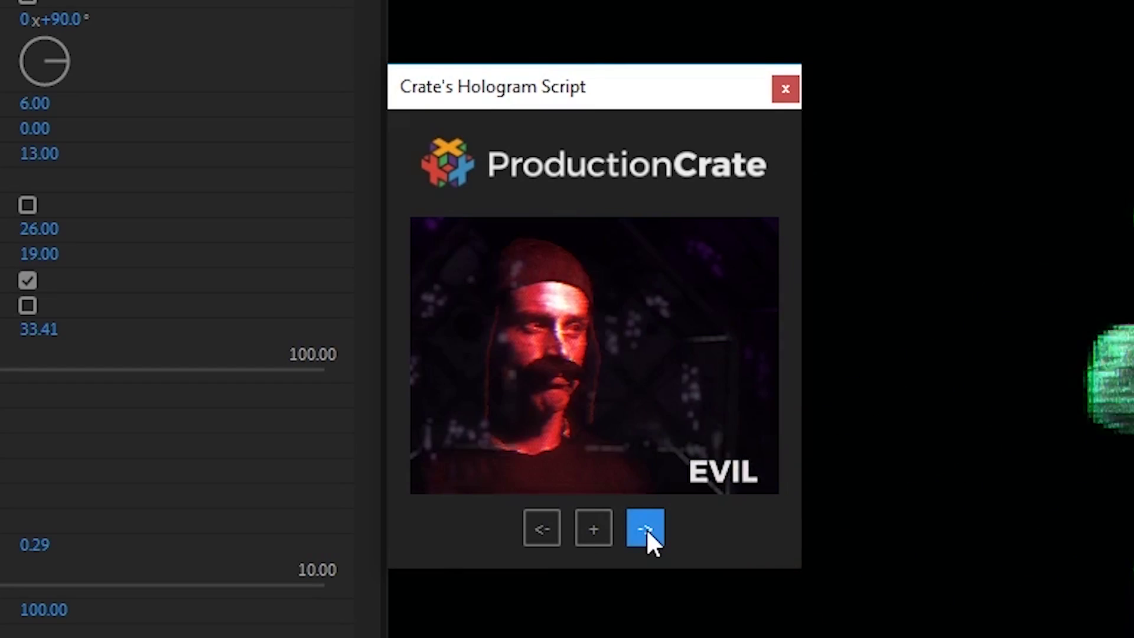
{"action": "left_click", "coordinate": [646, 529]}
{"action": "left_click", "coordinate": [646, 529]}
{"action": "left_click", "coordinate": [646, 529]}
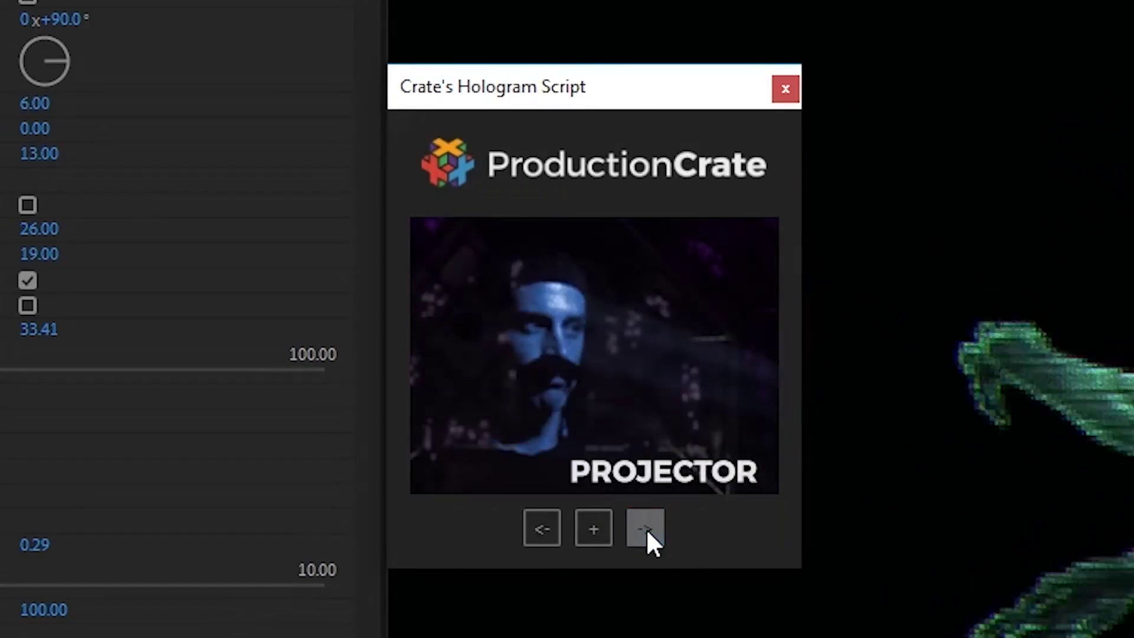
{"action": "left_click", "coordinate": [646, 529]}
{"action": "left_click", "coordinate": [646, 529]}
{"action": "left_click", "coordinate": [646, 529]}
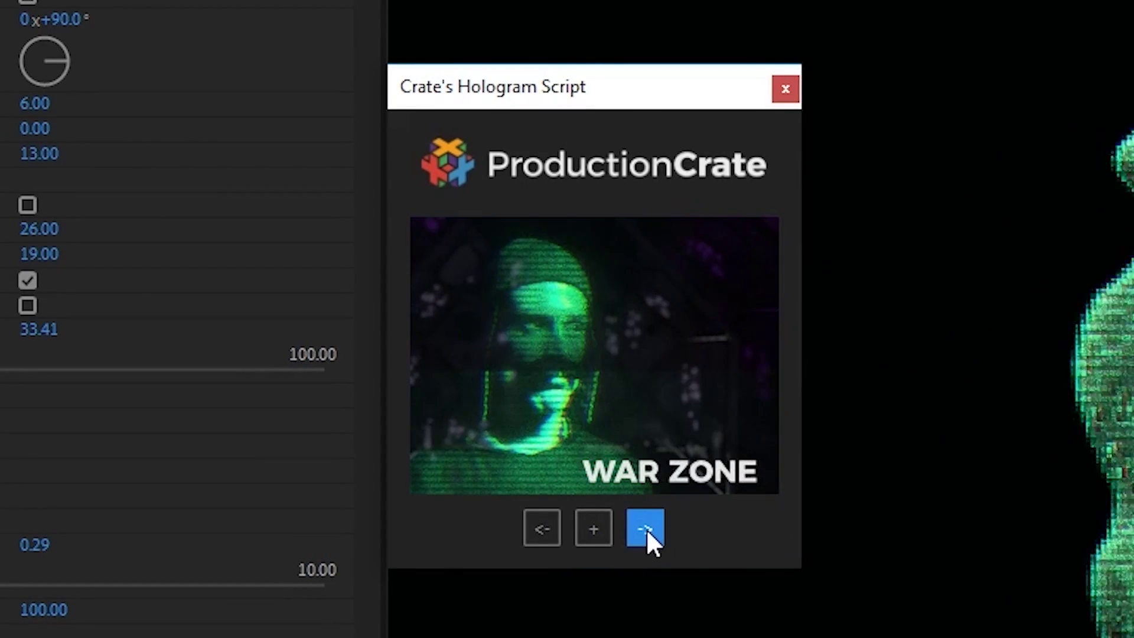